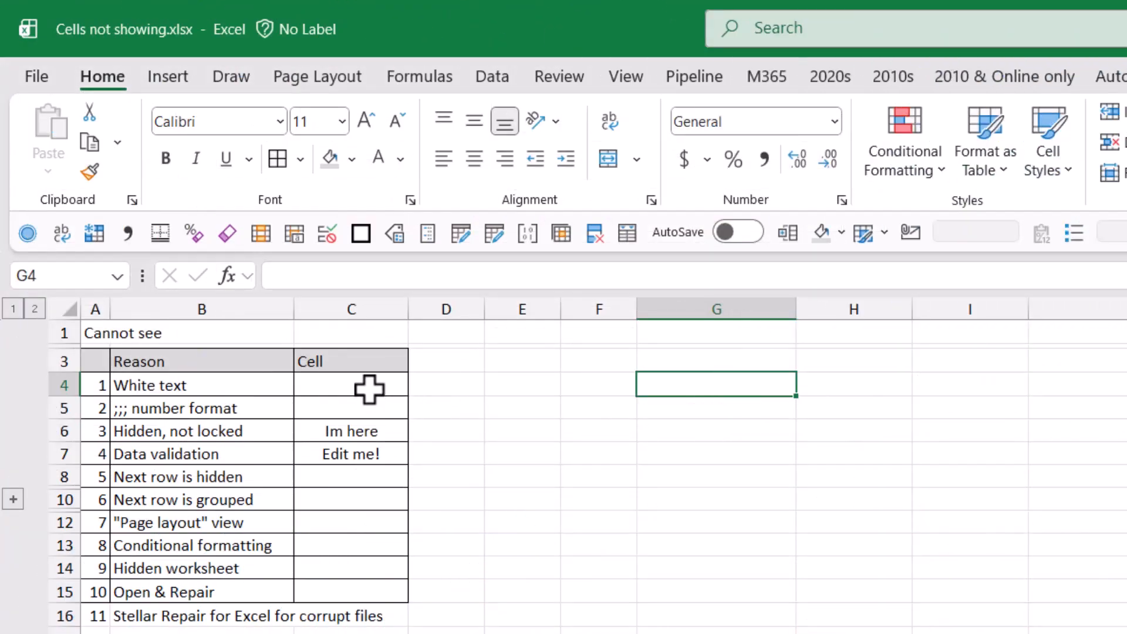
Change the white text in cell C4 to dark orange so its content can be read.
{"action": "left_click", "coordinate": [369, 389]}
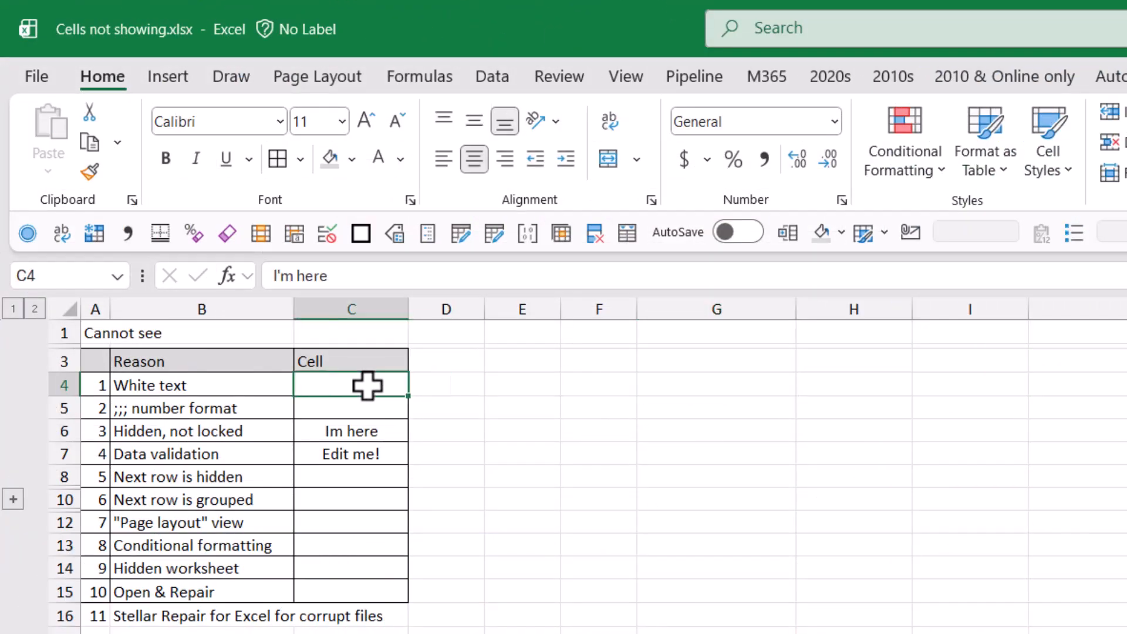
{"action": "left_click", "coordinate": [401, 159]}
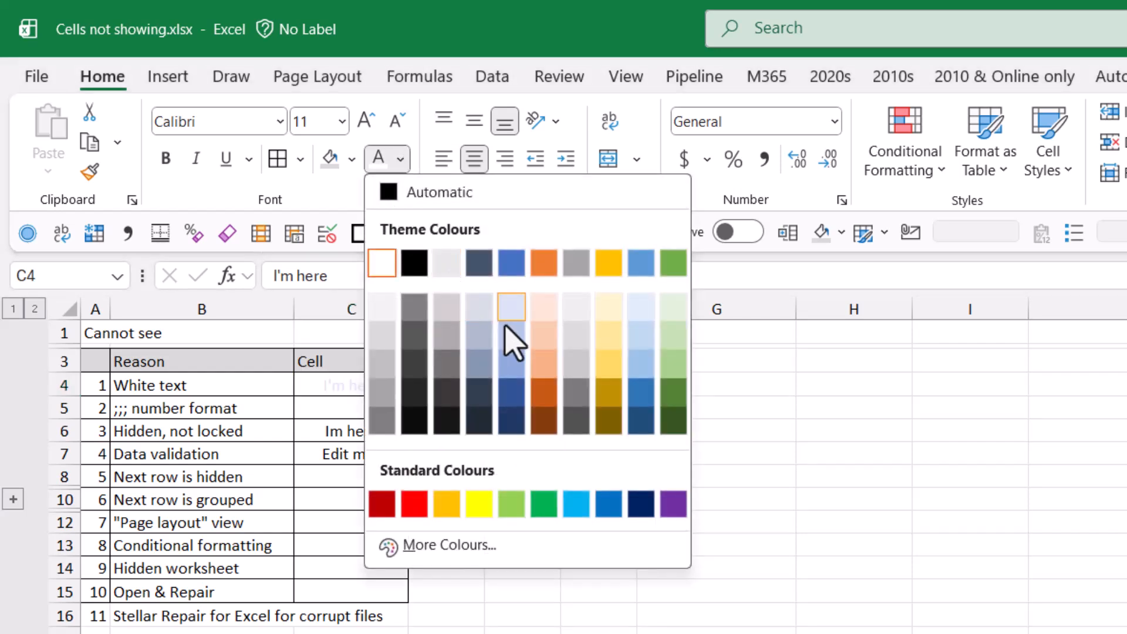
{"action": "left_click", "coordinate": [545, 399]}
Replace the ;;; number format of cell C5 with General and left-align its text.
{"action": "left_click", "coordinate": [351, 405]}
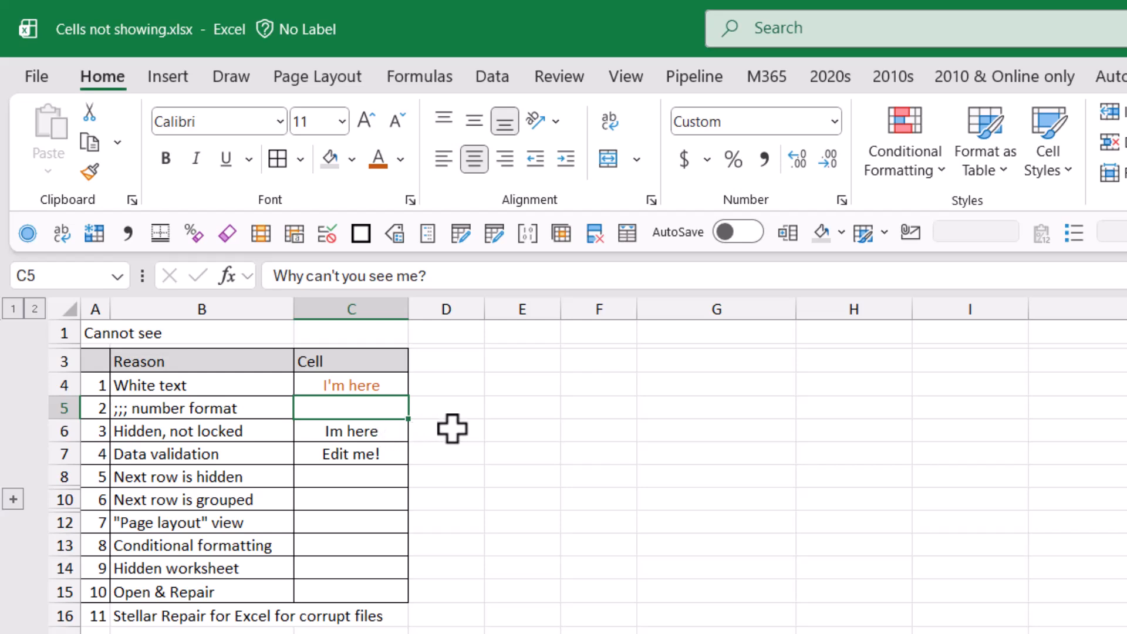
{"action": "left_click", "coordinate": [842, 200]}
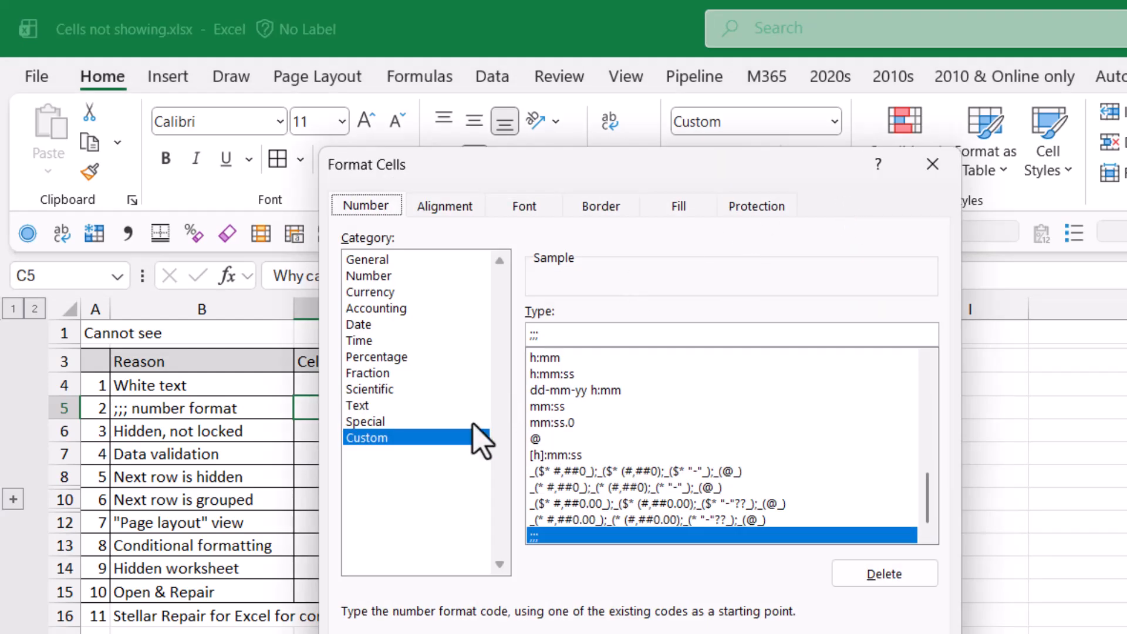
{"action": "left_click_drag", "start_coordinate": [548, 335], "coordinate": [520, 337]}
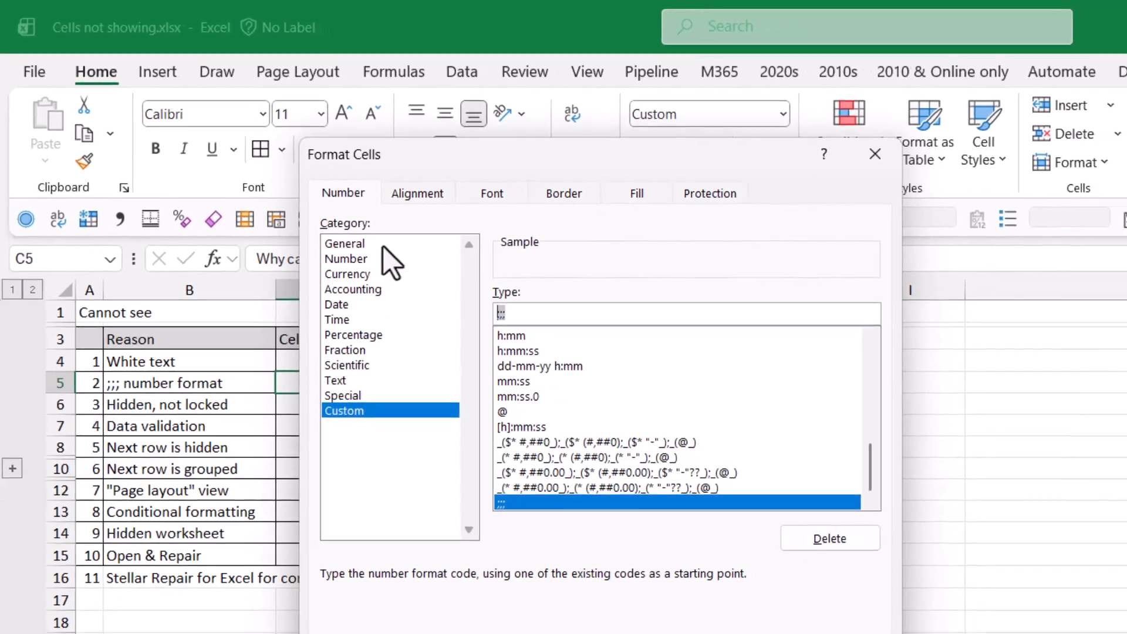
{"action": "left_click", "coordinate": [367, 260]}
{"action": "left_click", "coordinate": [642, 604]}
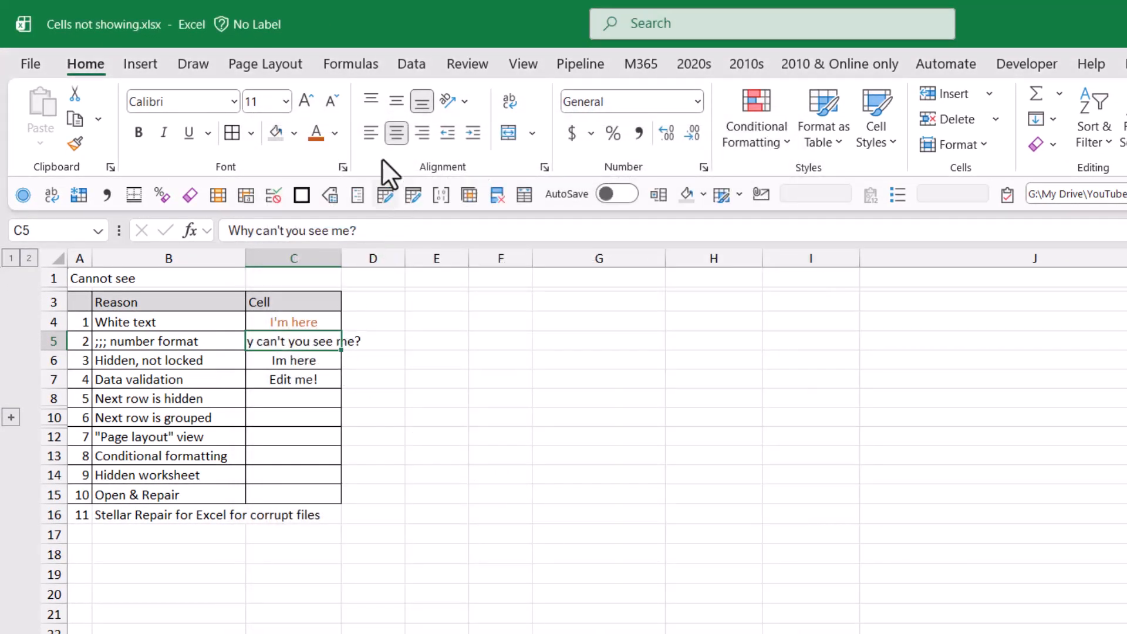
{"action": "left_click", "coordinate": [376, 139]}
{"action": "key", "text": "Return"}
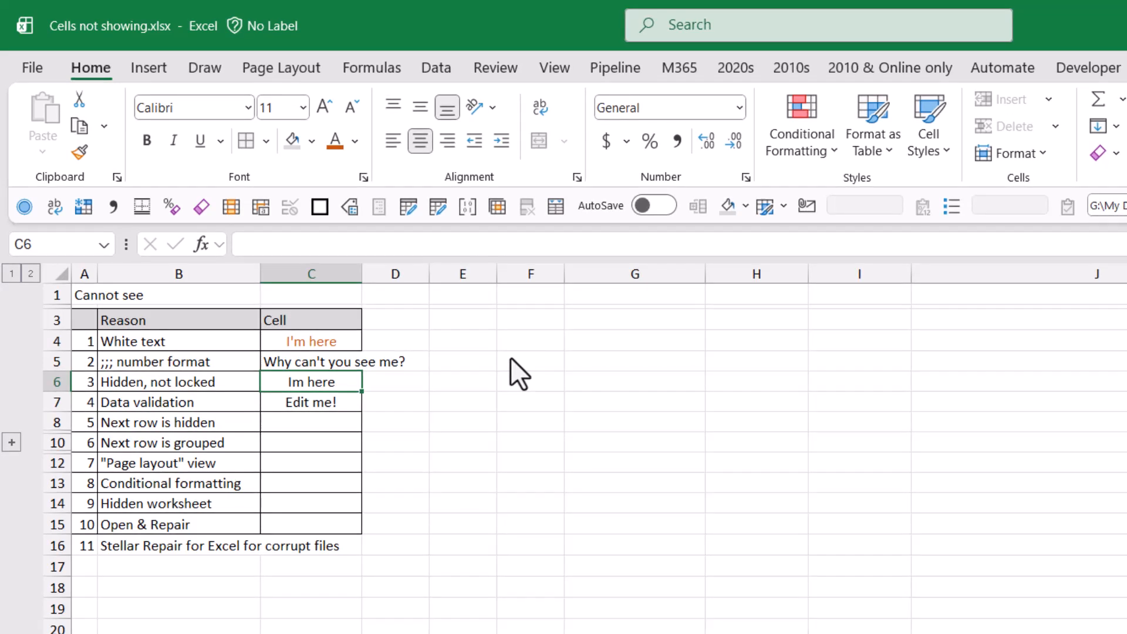
Compare the contents shown for cells C5 and C6, and unprotect the sheet.
{"action": "left_click", "coordinate": [348, 364]}
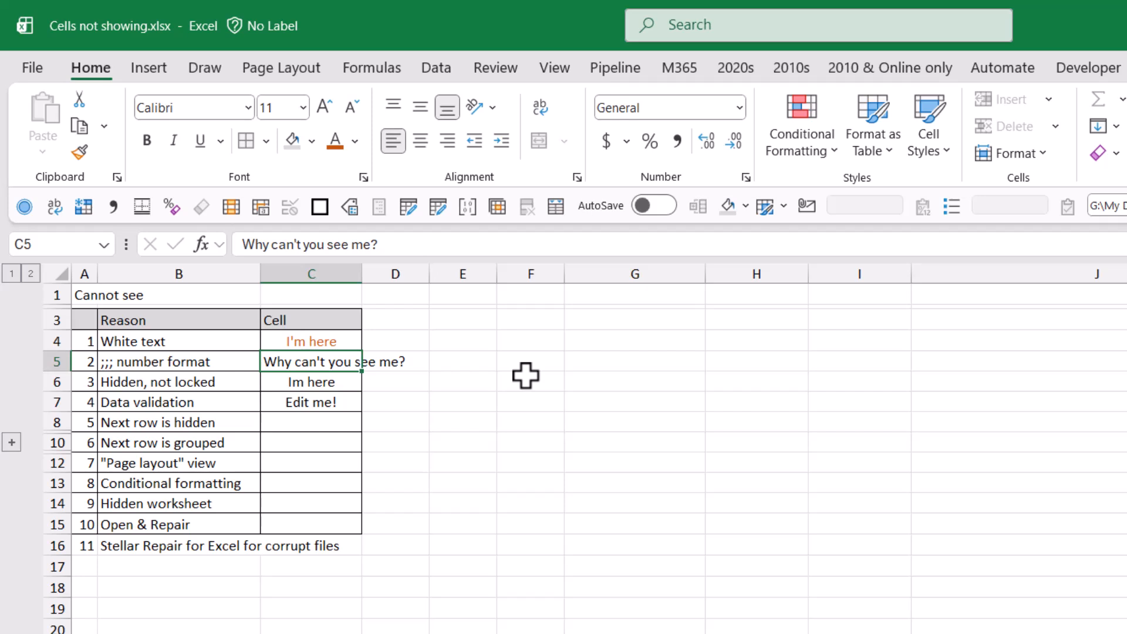
{"action": "left_click", "coordinate": [278, 382]}
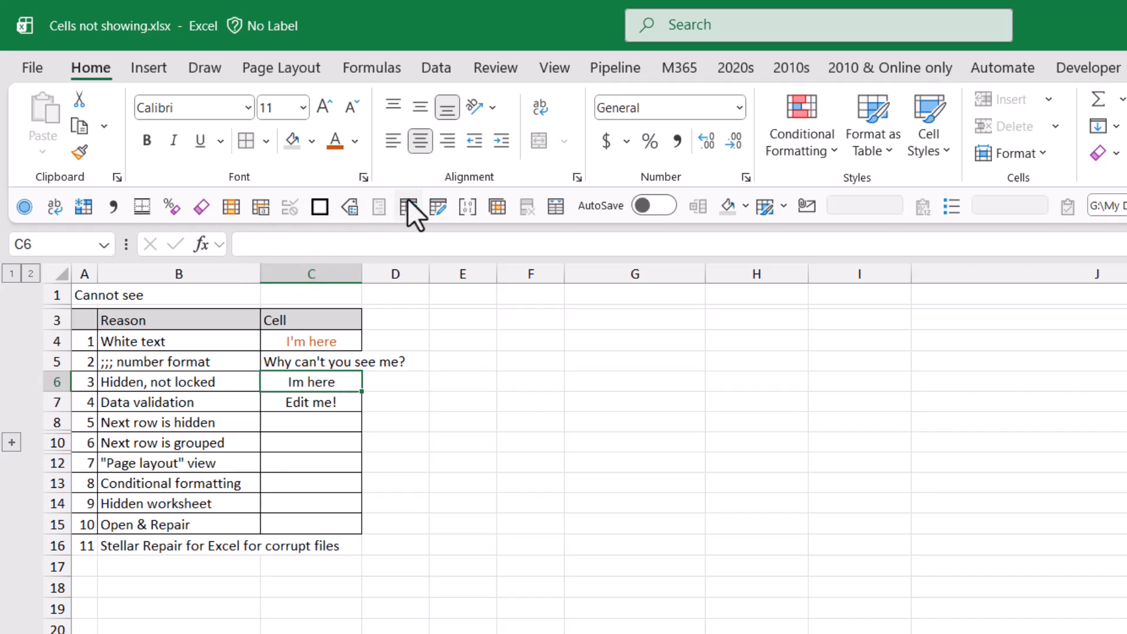
{"action": "left_click", "coordinate": [494, 69]}
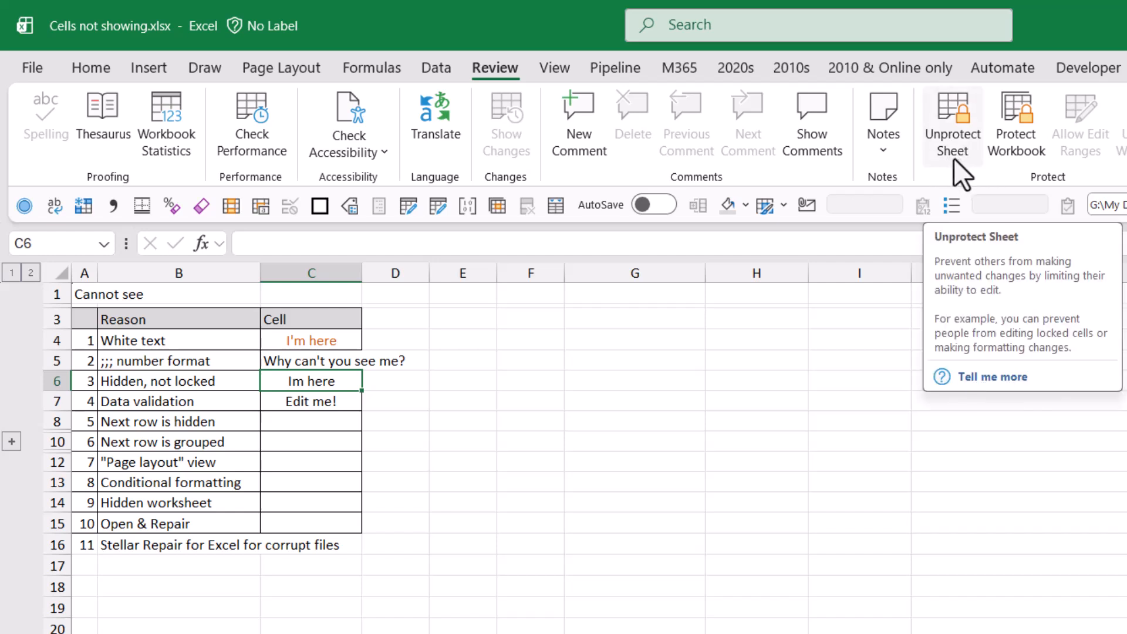
{"action": "left_click", "coordinate": [953, 141]}
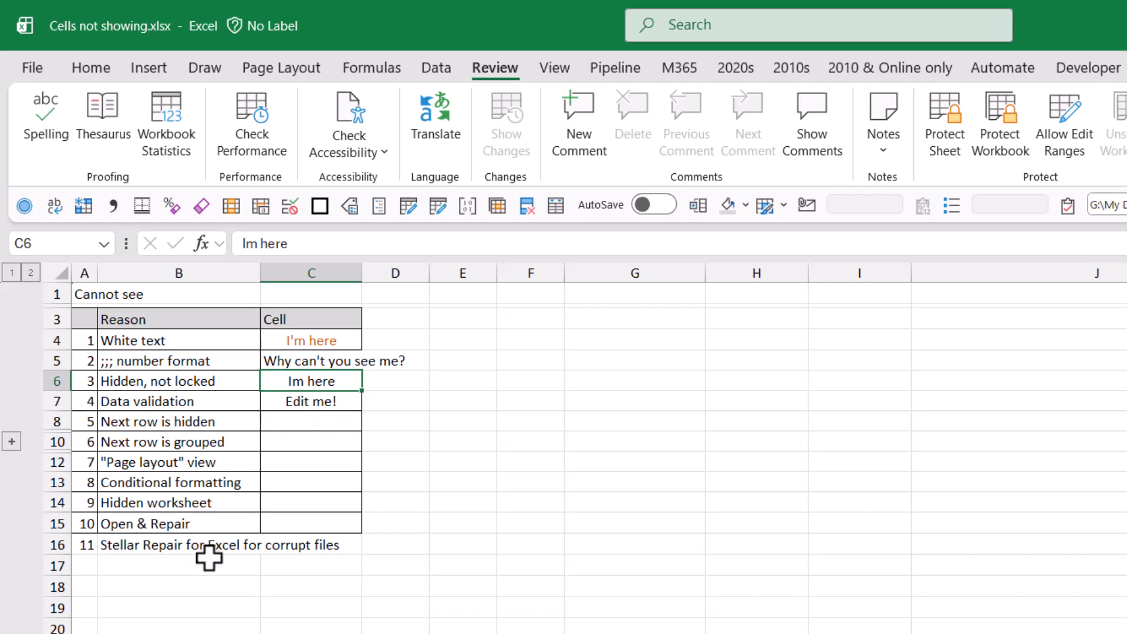
Set the protection of cells B13:B16 to Hidden and not Locked.
{"action": "left_click", "coordinate": [170, 481]}
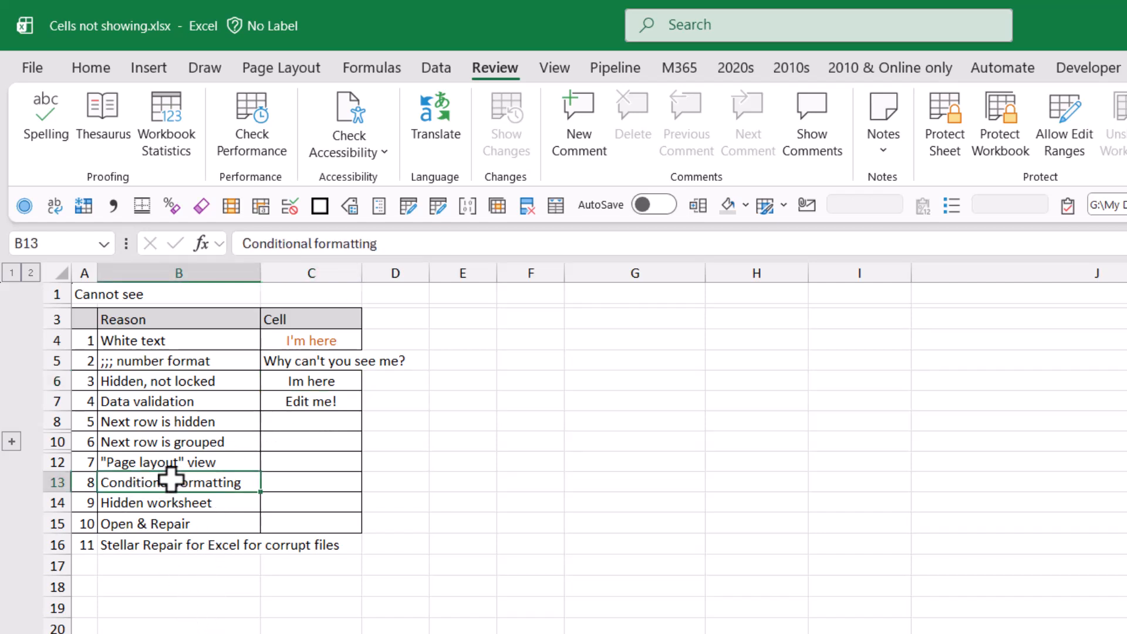
{"action": "left_click_drag", "start_coordinate": [173, 482], "coordinate": [173, 534]}
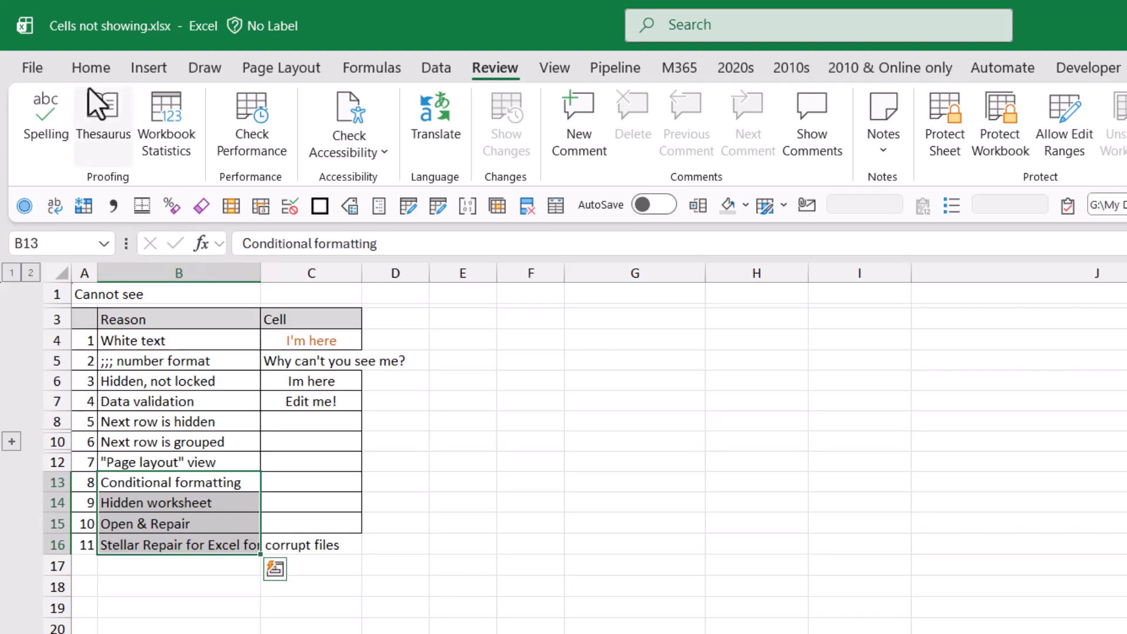
{"action": "right_click", "coordinate": [182, 516]}
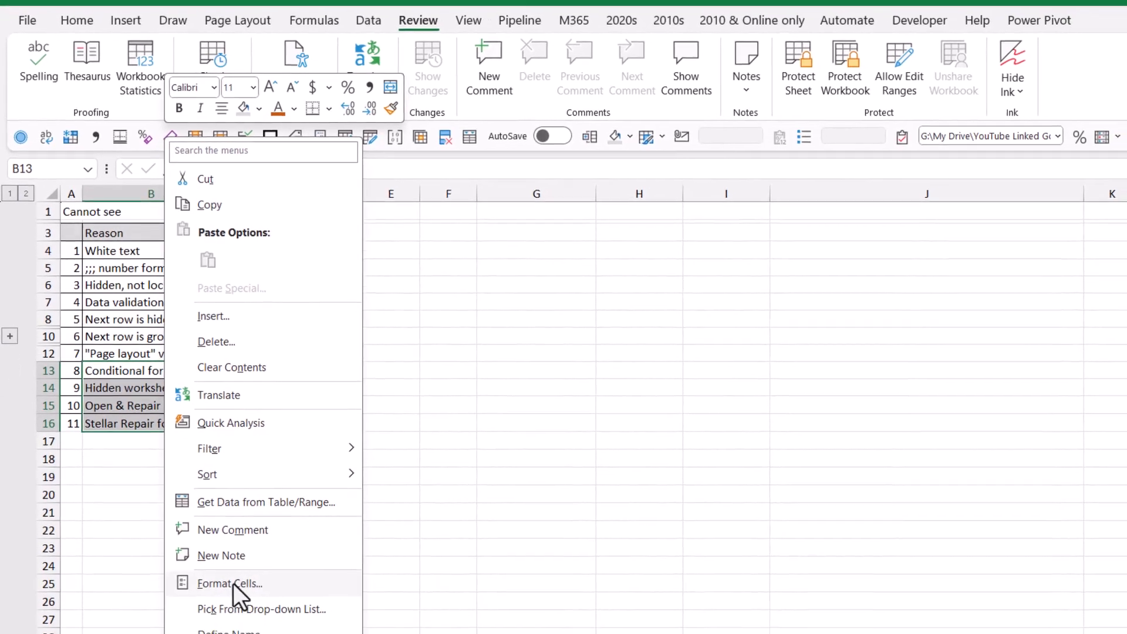
{"action": "left_click", "coordinate": [233, 583]}
{"action": "left_click", "coordinate": [324, 320]}
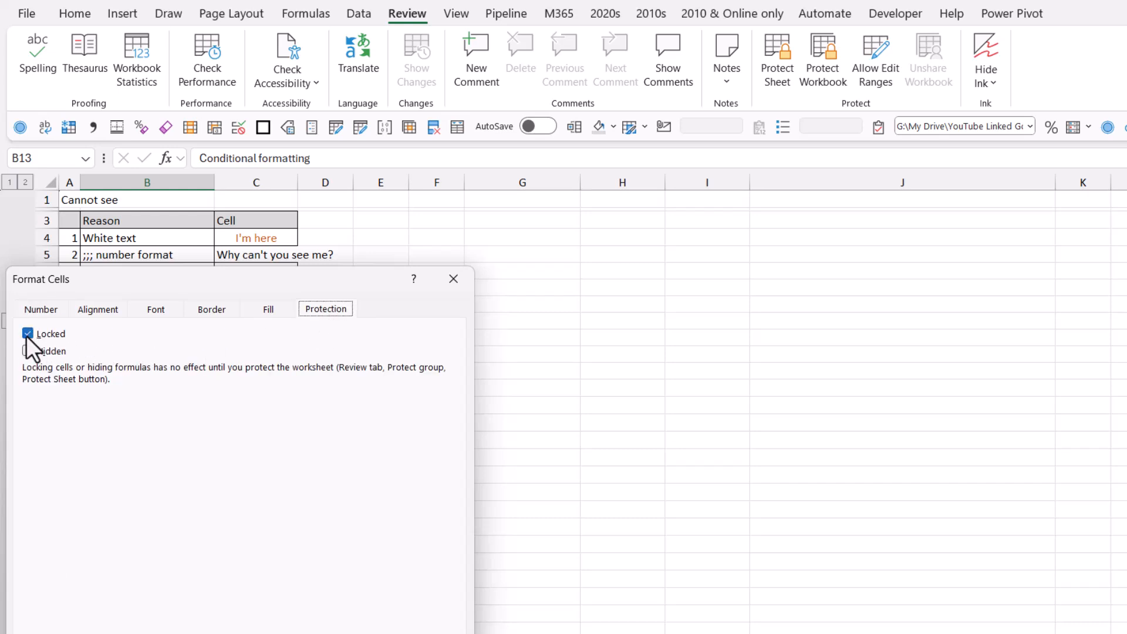
{"action": "left_click_drag", "start_coordinate": [147, 279], "coordinate": [494, 216]}
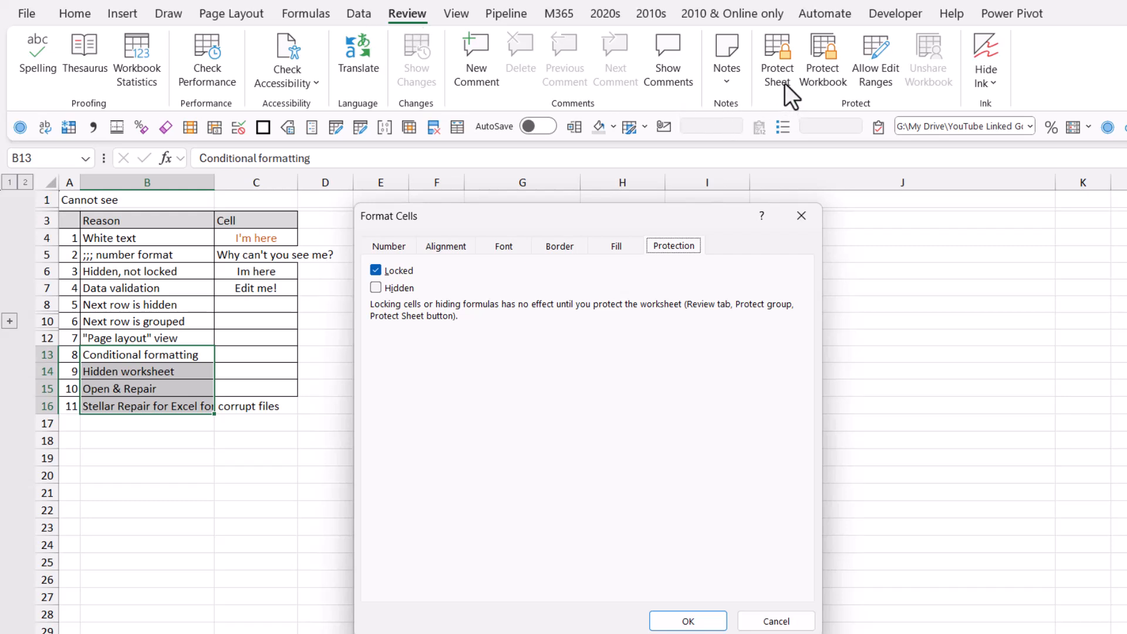
{"action": "left_click", "coordinate": [374, 270]}
{"action": "left_click", "coordinate": [374, 287]}
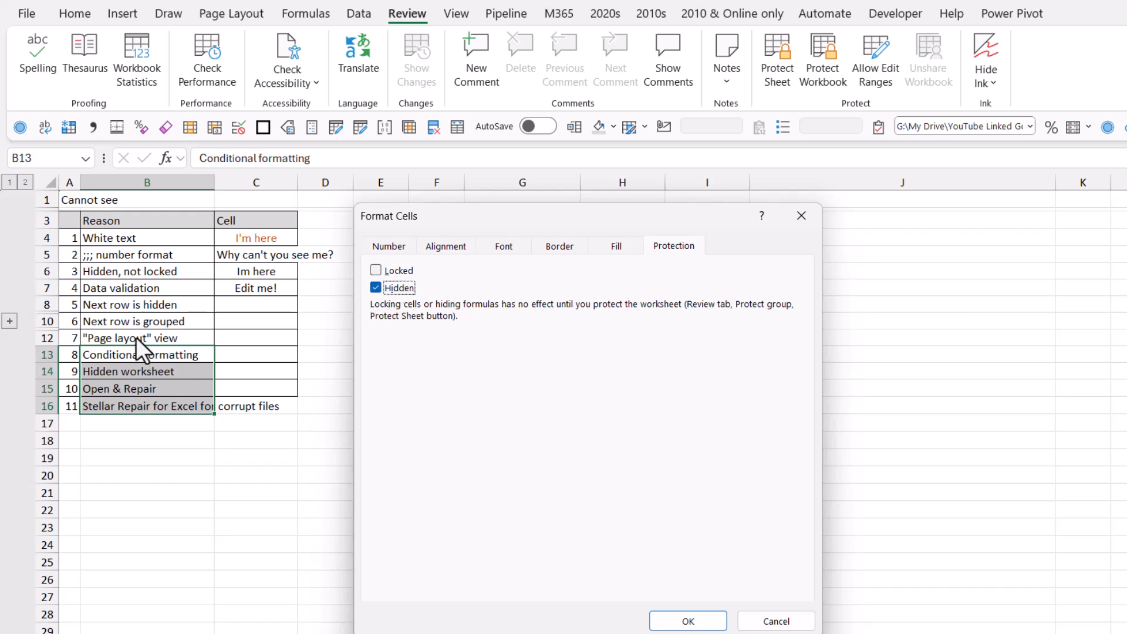
{"action": "left_click", "coordinate": [679, 619]}
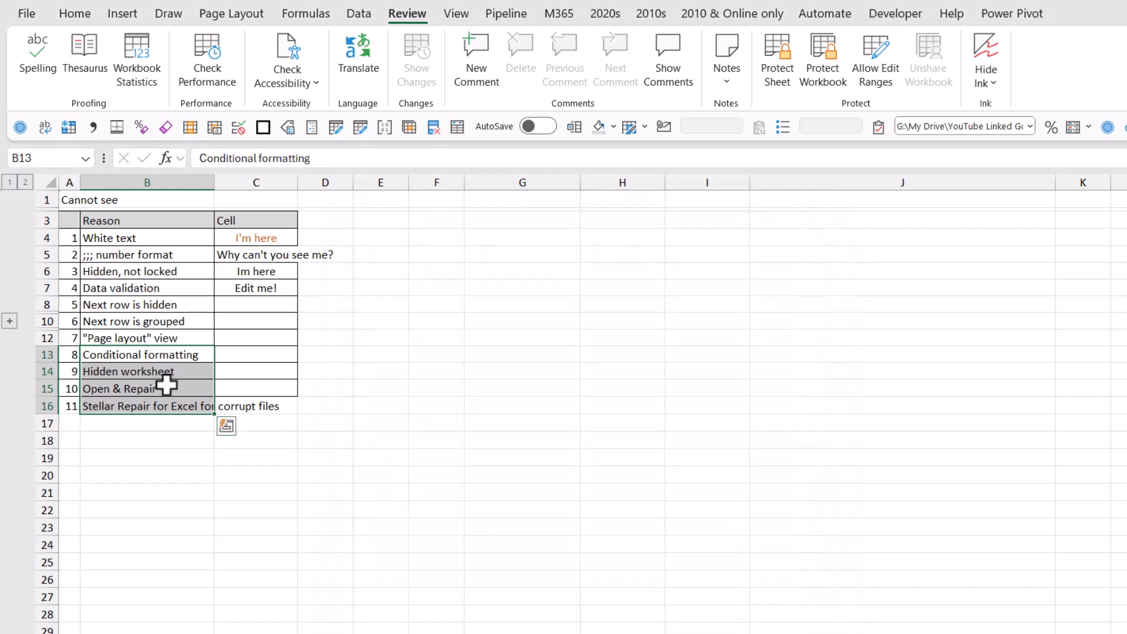
Protect the sheet without a password and inspect the contents shown for cells B13 and B14.
{"action": "left_click", "coordinate": [776, 70]}
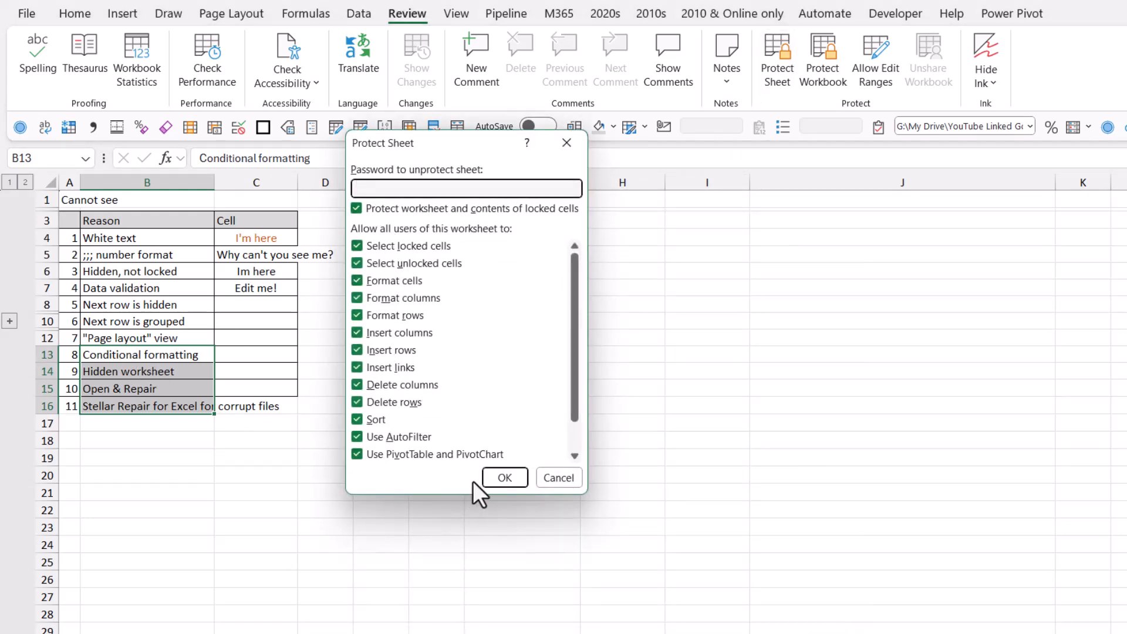
{"action": "left_click", "coordinate": [494, 478]}
{"action": "left_click", "coordinate": [143, 354]}
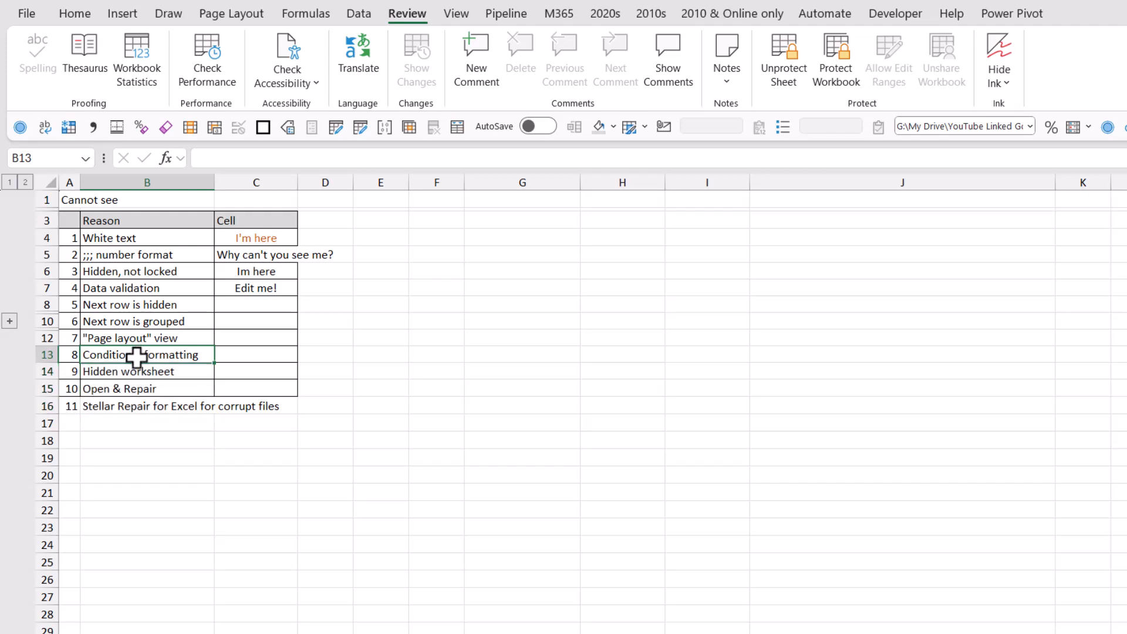
{"action": "left_click", "coordinate": [142, 376]}
Overwrite cell B13 with "Edit it" to test that it is editable, and undo the entry.
{"action": "left_click", "coordinate": [147, 354]}
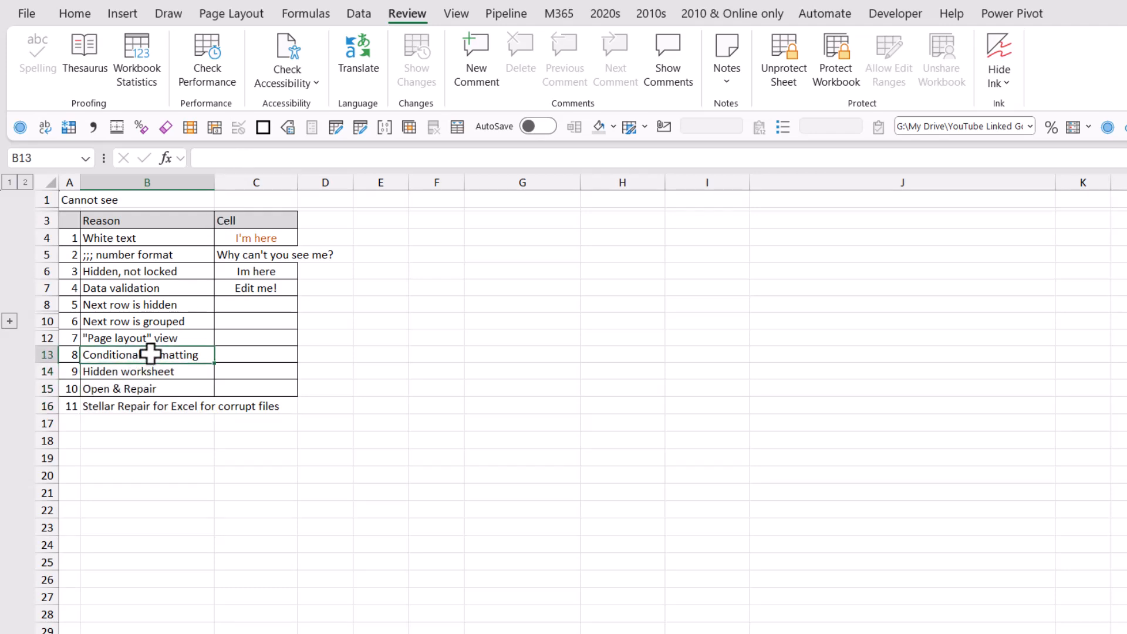
{"action": "type", "text": "Edit it"}
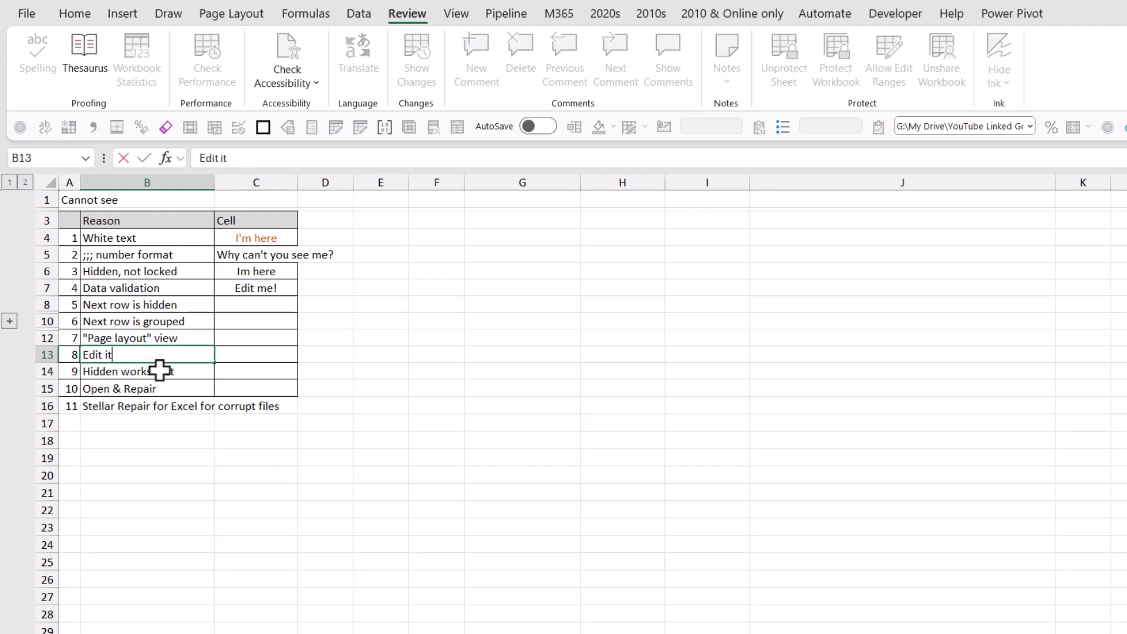
{"action": "key", "text": "Return"}
{"action": "key", "text": "ctrl+z"}
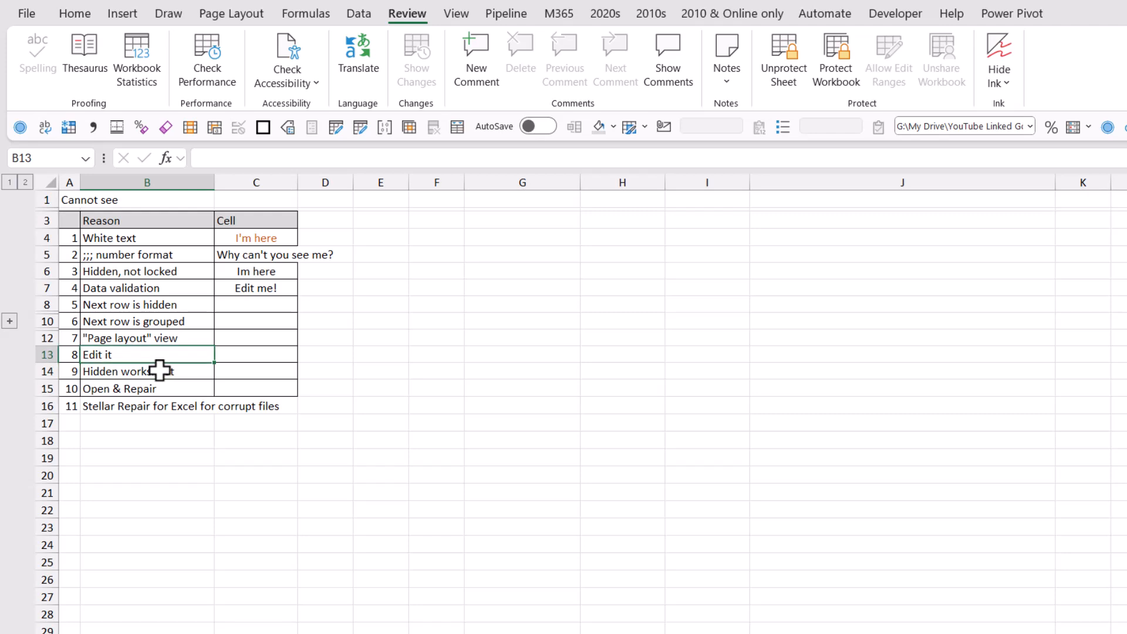
Try to edit the locked cell B12 and dismiss the message.
{"action": "left_click", "coordinate": [156, 333]}
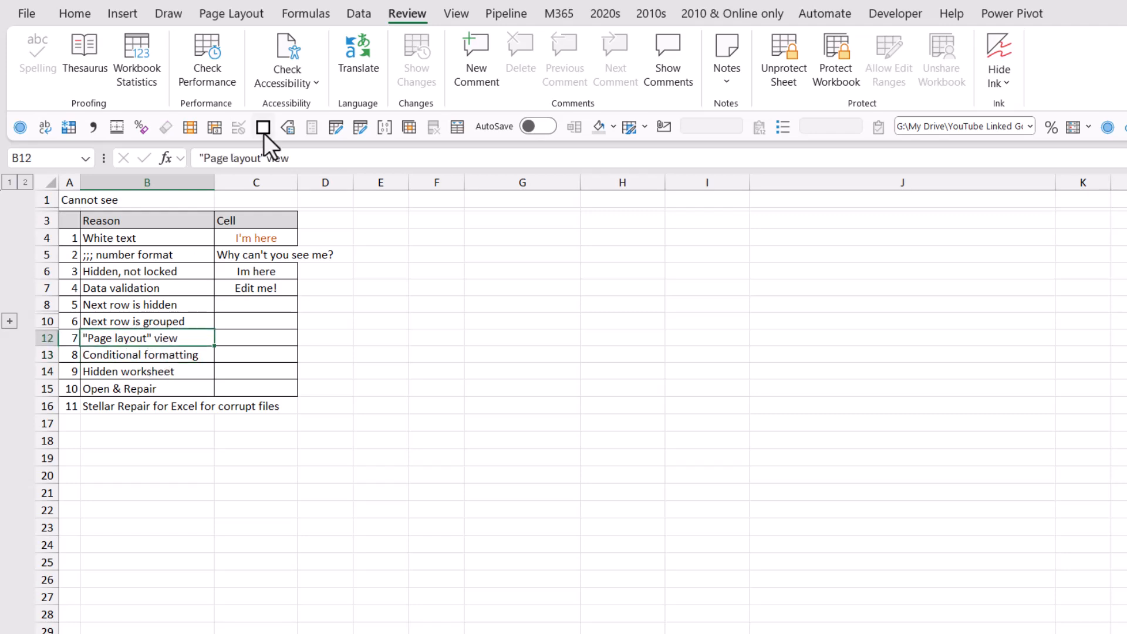
{"action": "left_click", "coordinate": [256, 166]}
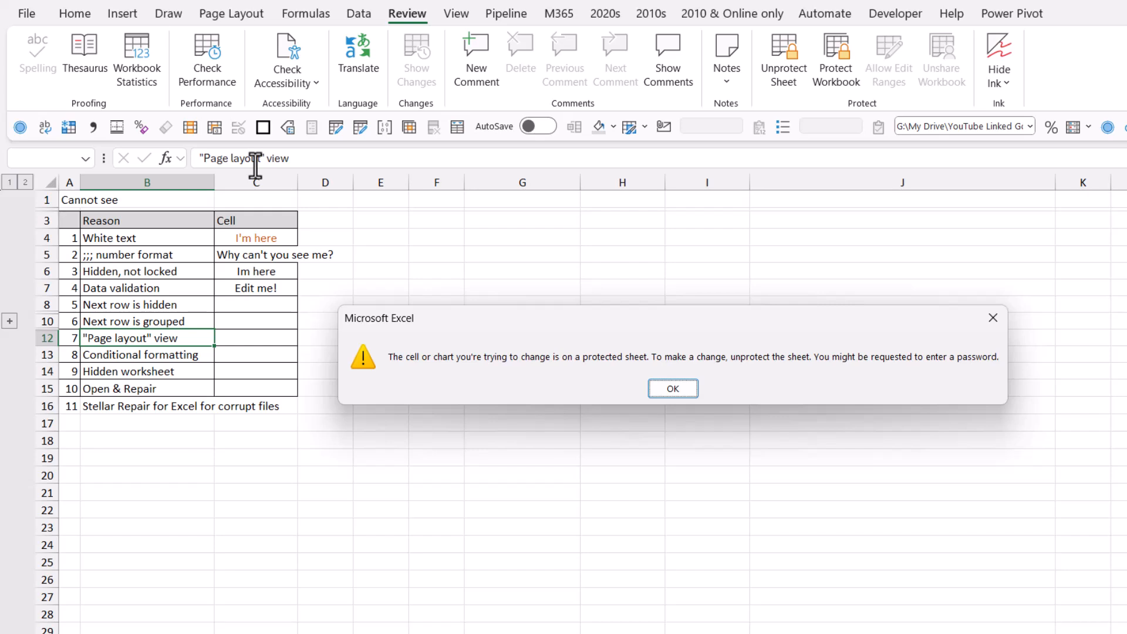
{"action": "key", "text": "Return"}
{"action": "key", "text": "Return"}
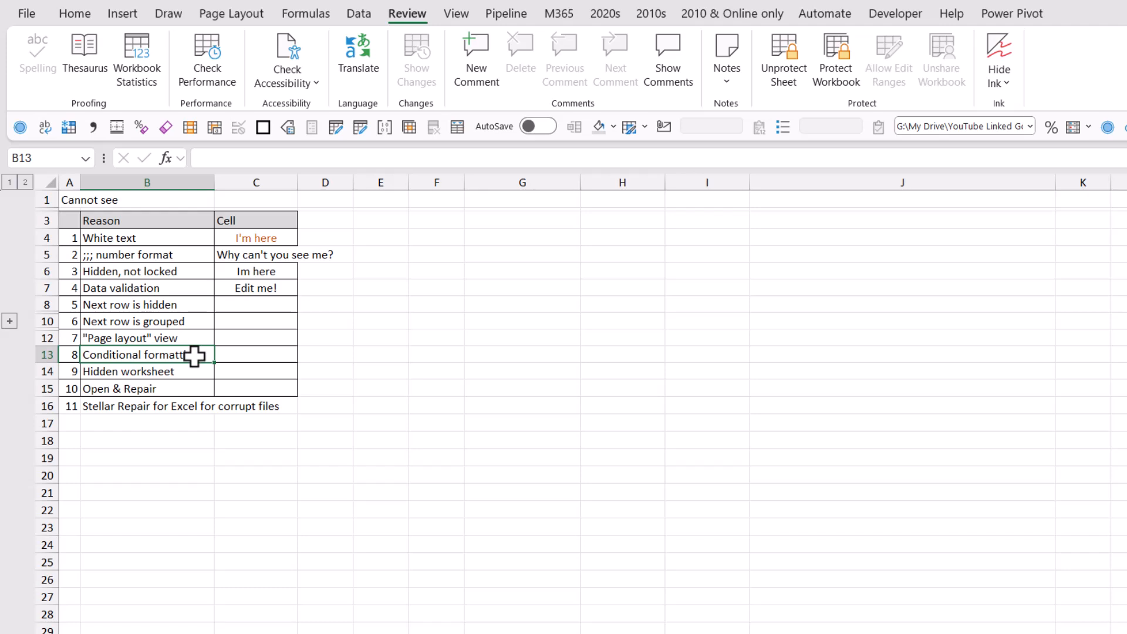
Draw a red freehand spiral with the pen over the empty area around columns F to I, rows 4 to 14.
{"action": "left_click", "coordinate": [440, 370]}
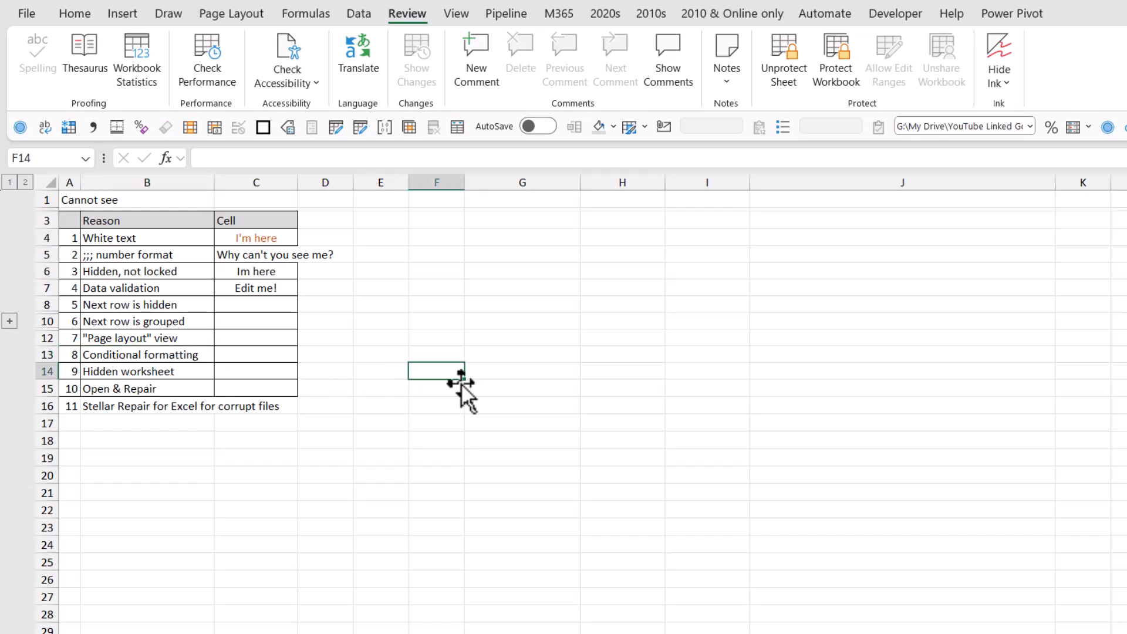
{"action": "left_click", "coordinate": [997, 79]}
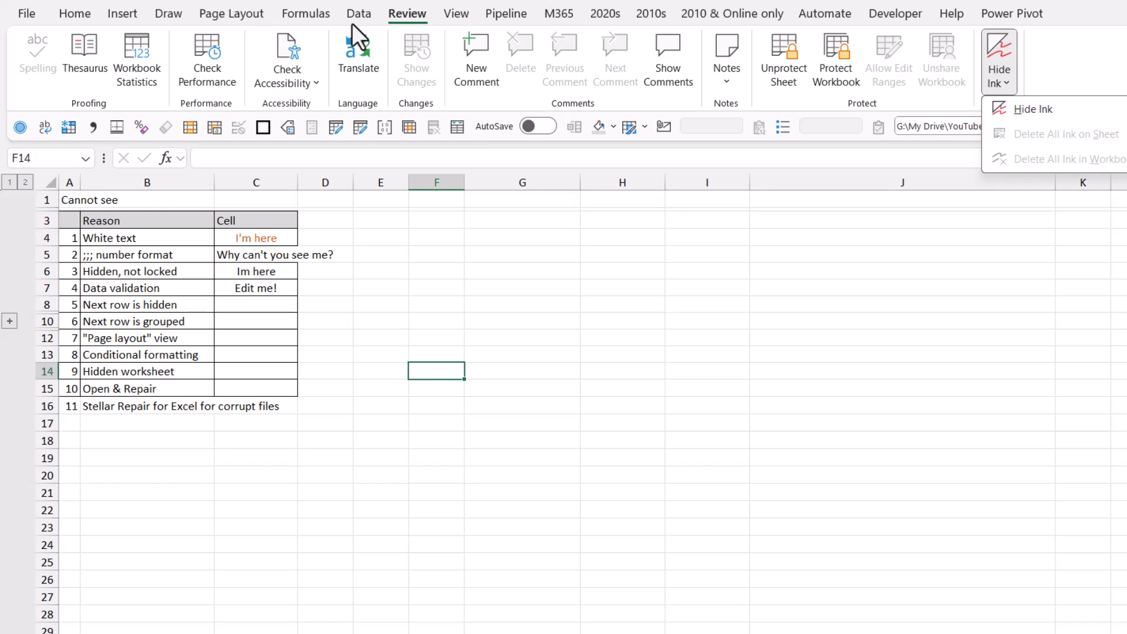
{"action": "left_click", "coordinate": [176, 16]}
{"action": "left_click", "coordinate": [322, 56]}
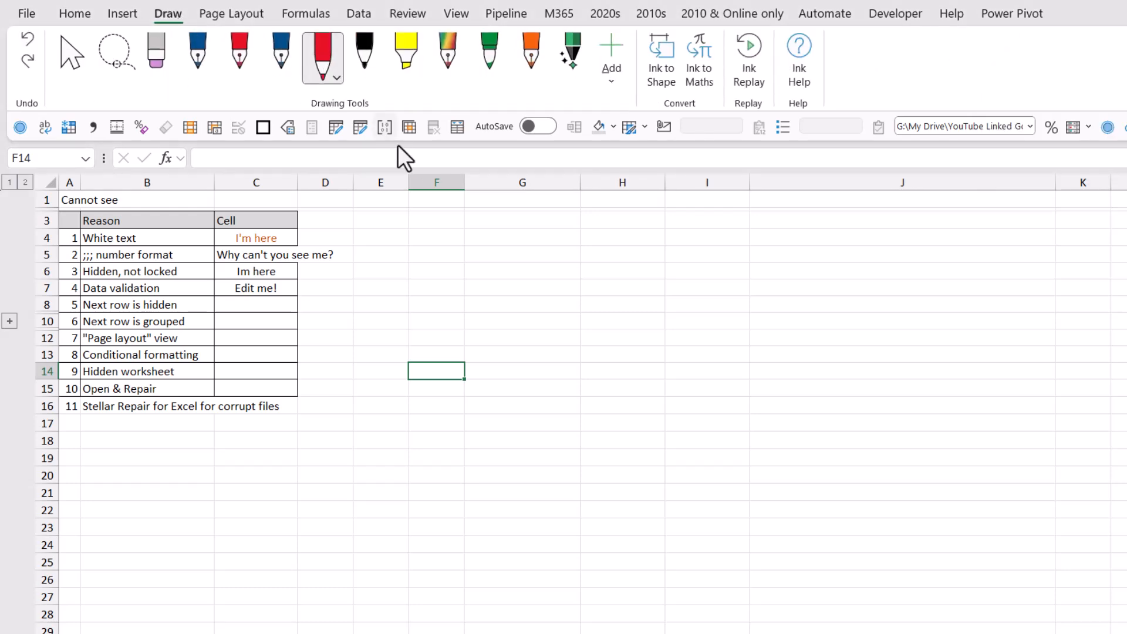
{"action": "mouse_move", "coordinate": [458, 241]}
{"action": "left_mouse_down"}
{"action": "mouse_move", "coordinate": [526, 304]}
{"action": "mouse_move", "coordinate": [571, 301]}
{"action": "left_mouse_up"}
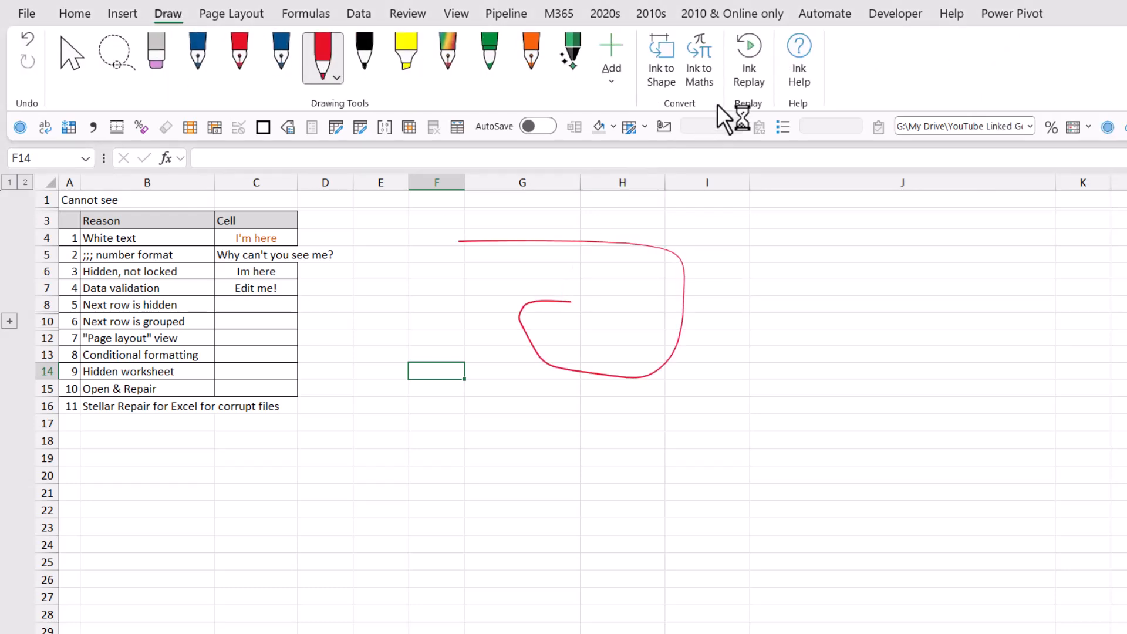
Hide the red ink drawing and delete all ink on the sheet.
{"action": "left_click", "coordinate": [413, 13]}
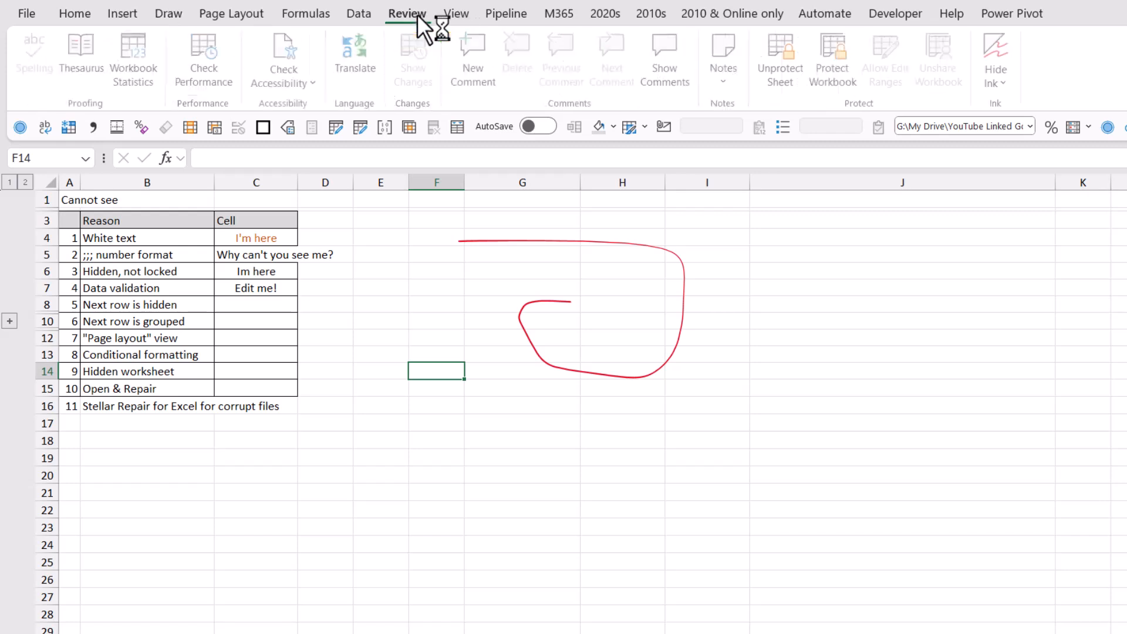
{"action": "left_click", "coordinate": [1003, 47]}
{"action": "left_click", "coordinate": [1006, 82]}
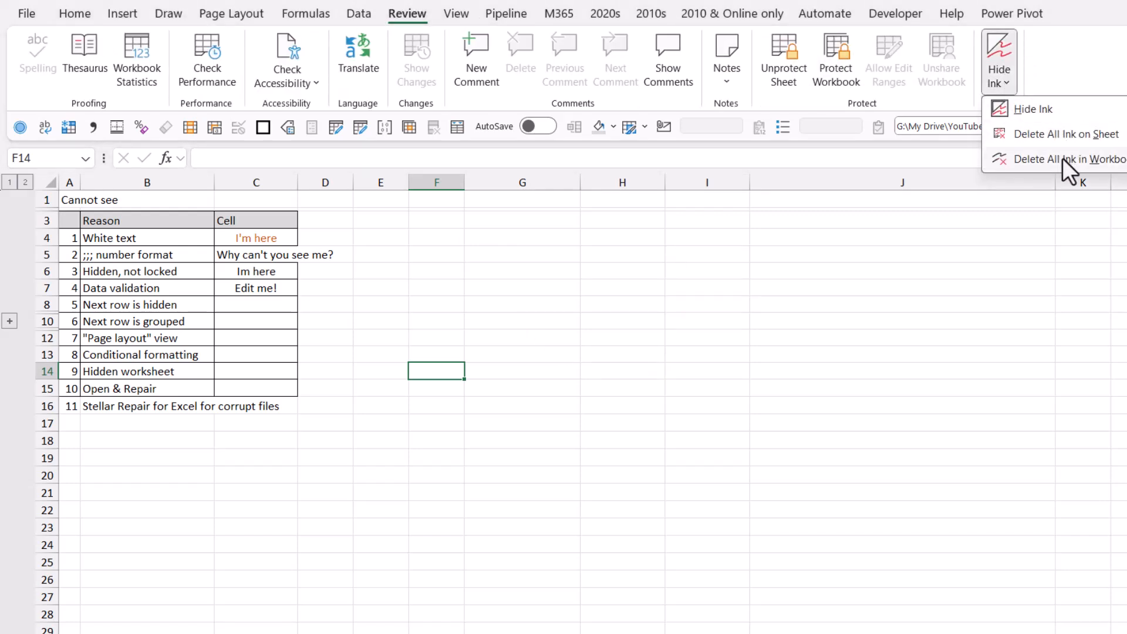
{"action": "left_click", "coordinate": [1047, 60]}
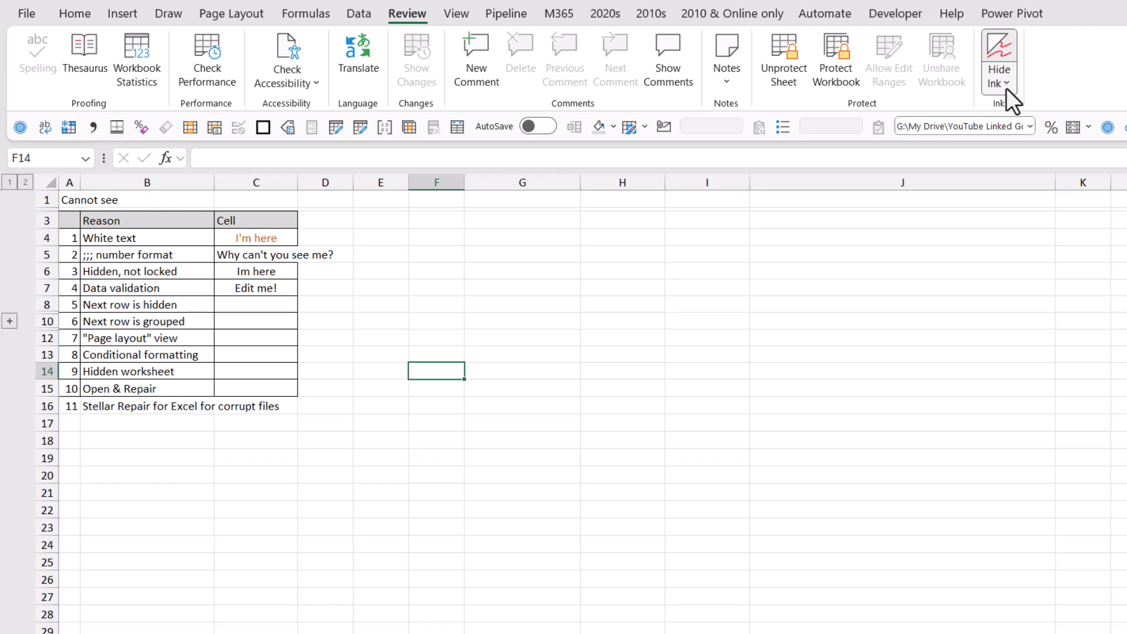
{"action": "left_click", "coordinate": [1006, 88]}
{"action": "left_click", "coordinate": [1035, 143]}
{"action": "left_click", "coordinate": [511, 289]}
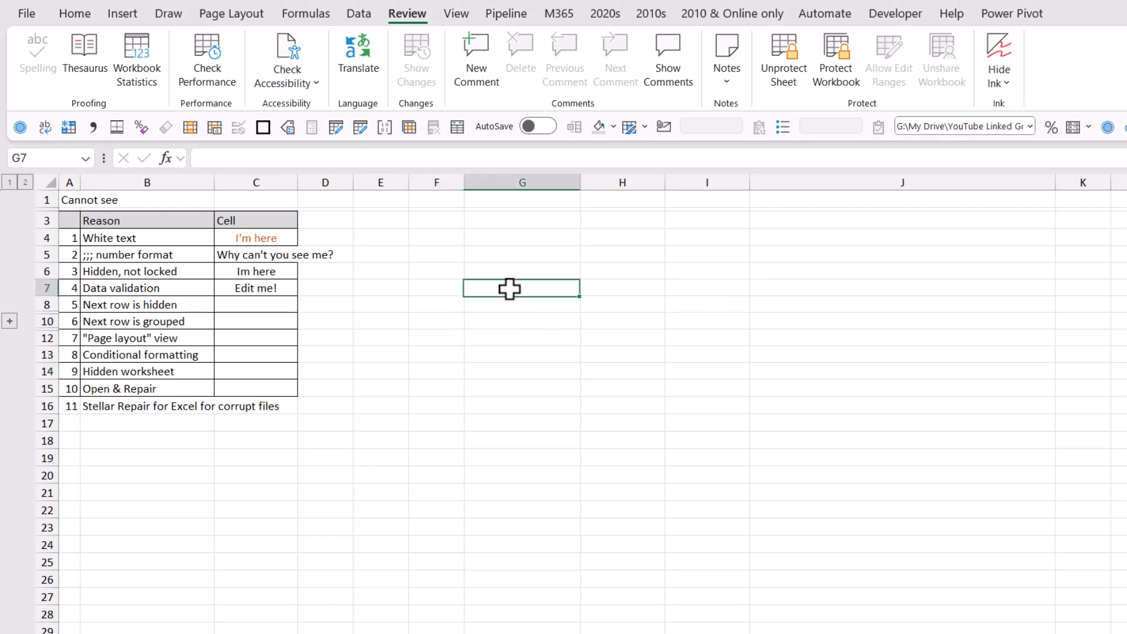
Select the data validation cell C7 and unprotect the sheet.
{"action": "left_click", "coordinate": [156, 304]}
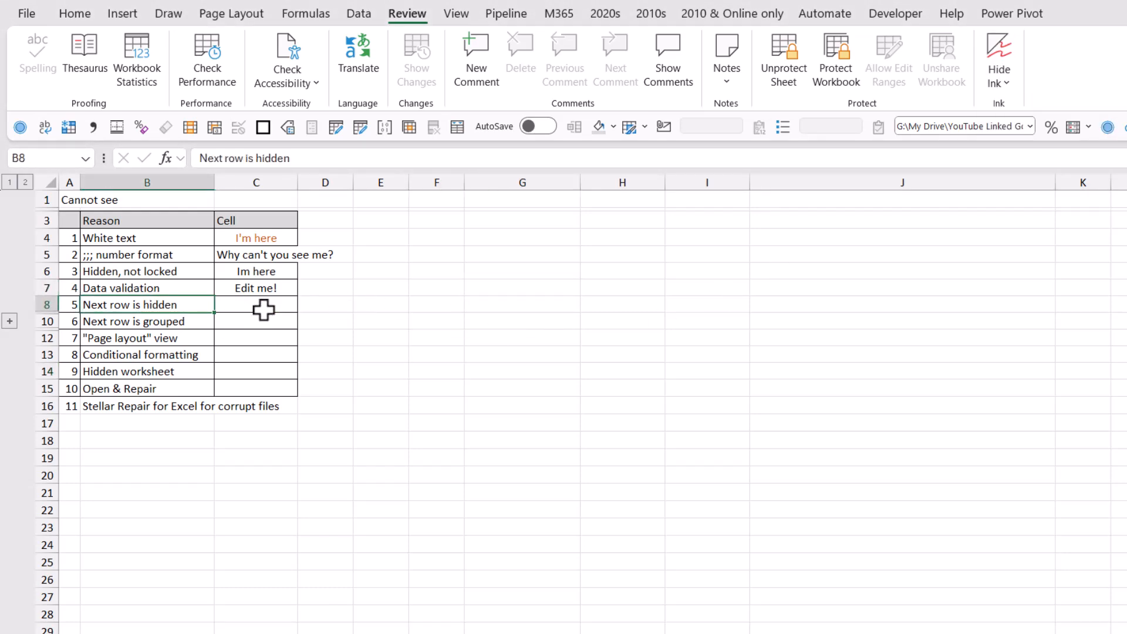
{"action": "left_click", "coordinate": [261, 287]}
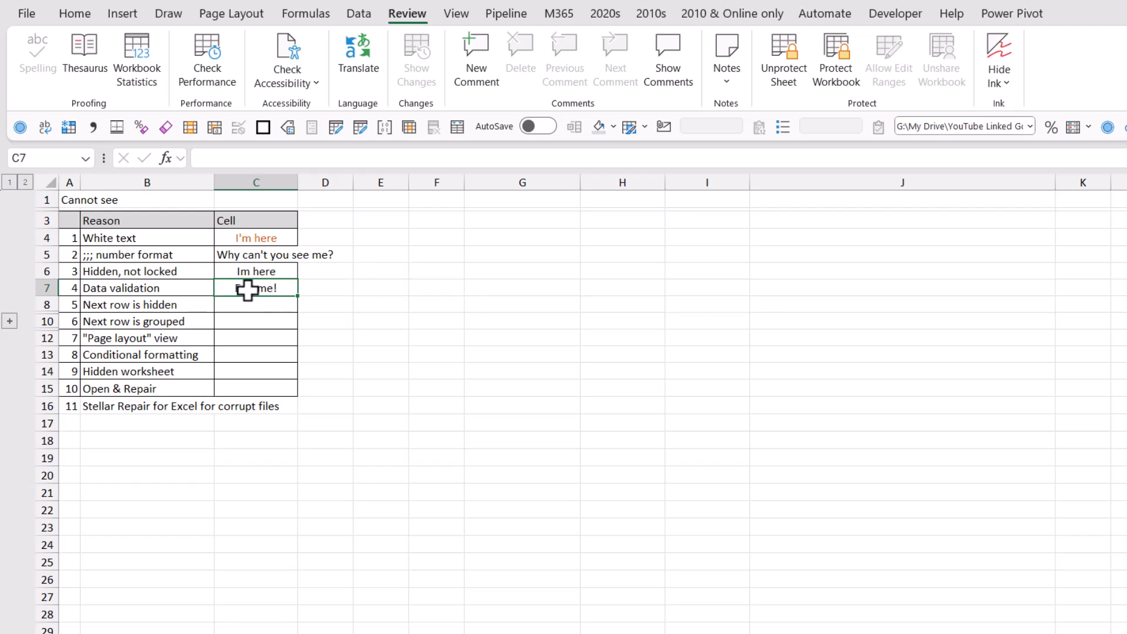
{"action": "left_click", "coordinate": [790, 56]}
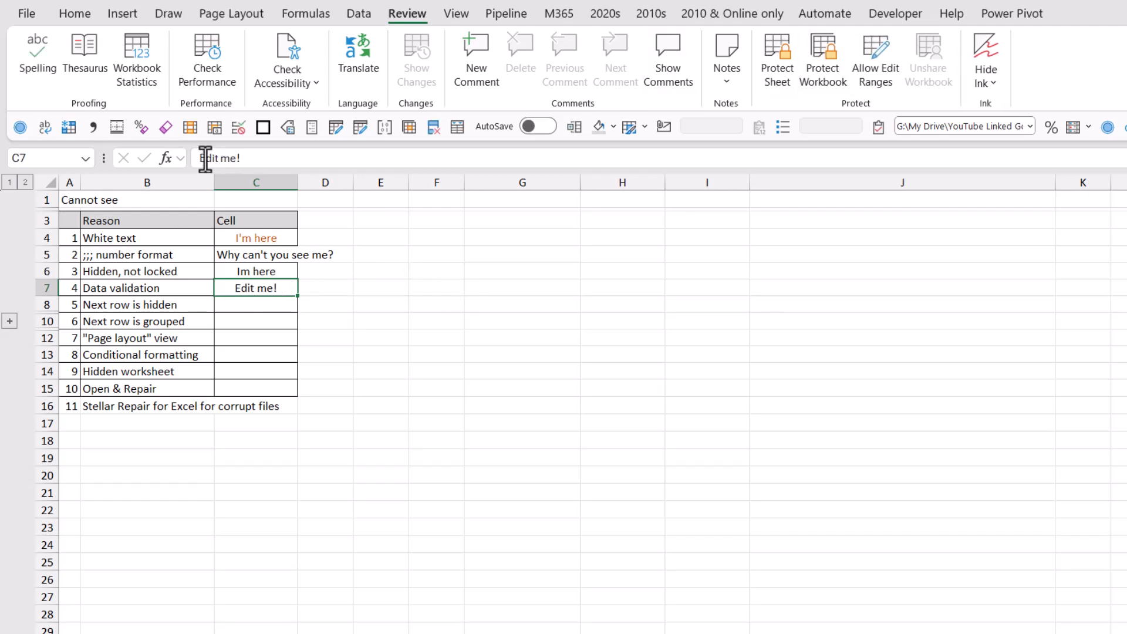
Try to overwrite cell C7 with "sdsad" and dismiss the message.
{"action": "type", "text": "sdsad"}
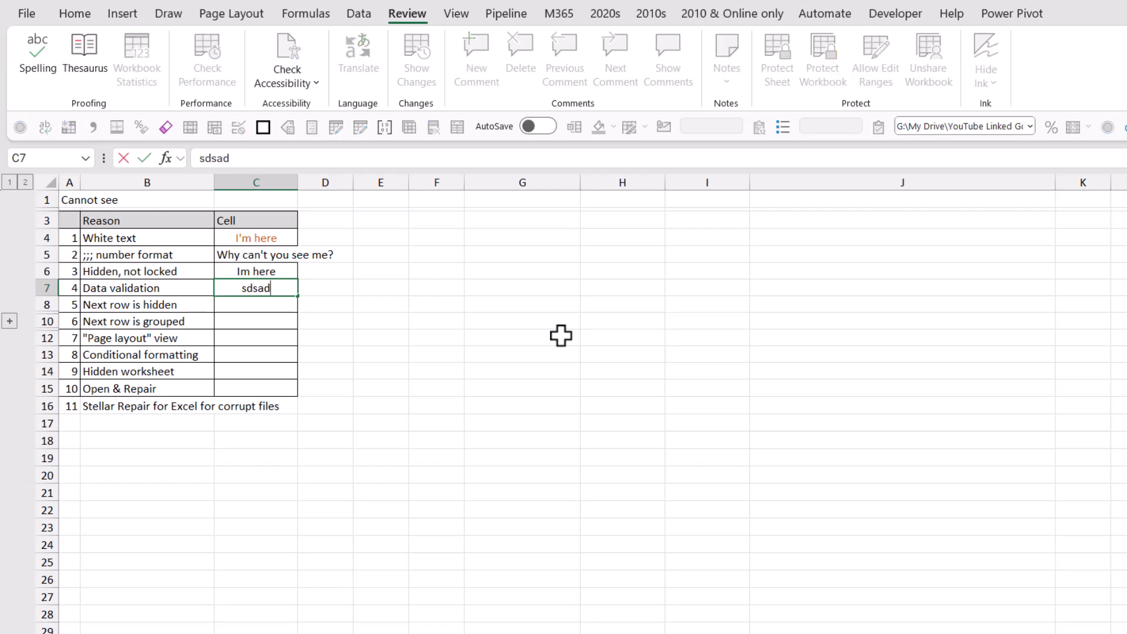
{"action": "key", "text": "Return"}
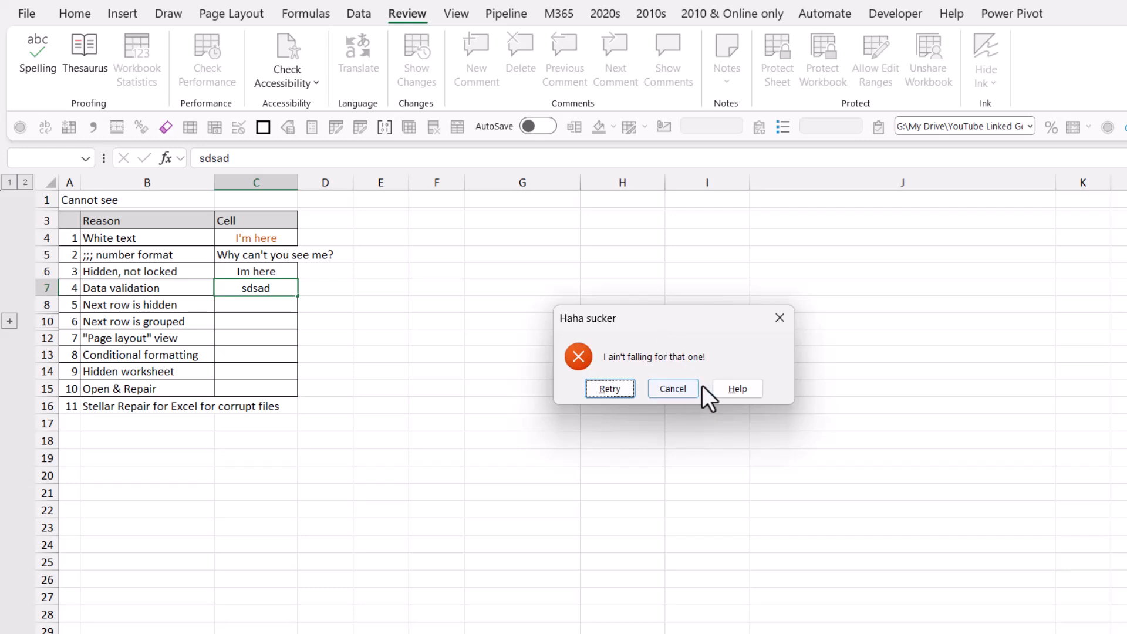
{"action": "left_click", "coordinate": [780, 318]}
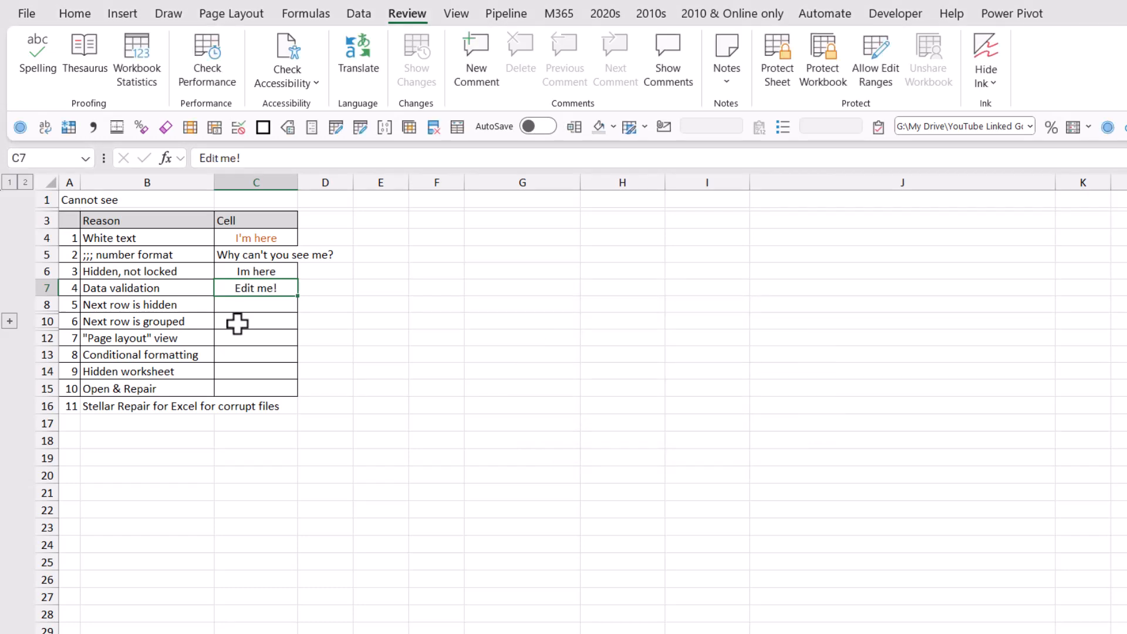
Unhide row 9 between rows 8 and 10 and select cell B9.
{"action": "left_click", "coordinate": [150, 304]}
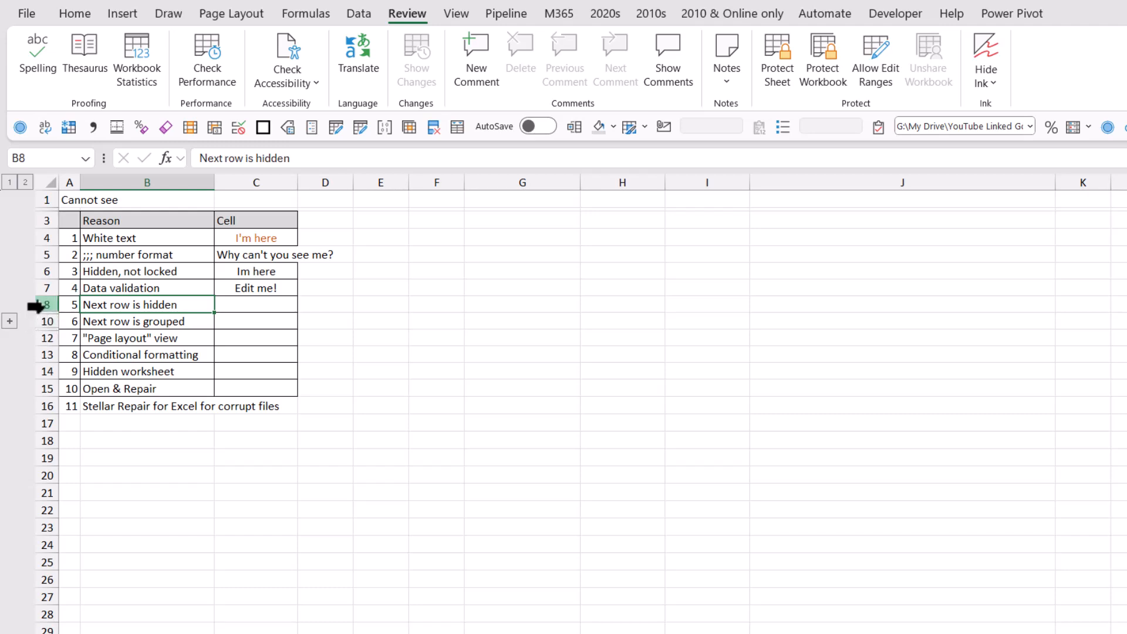
{"action": "left_click_drag", "start_coordinate": [35, 304], "coordinate": [38, 321]}
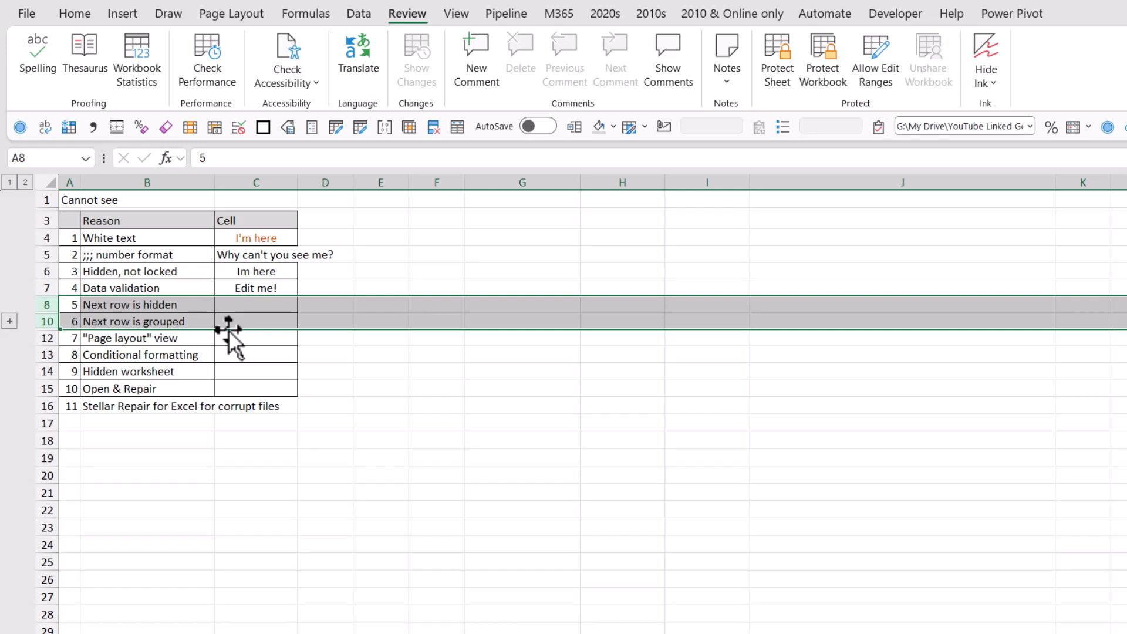
{"action": "right_click", "coordinate": [36, 304]}
{"action": "left_click", "coordinate": [98, 624]}
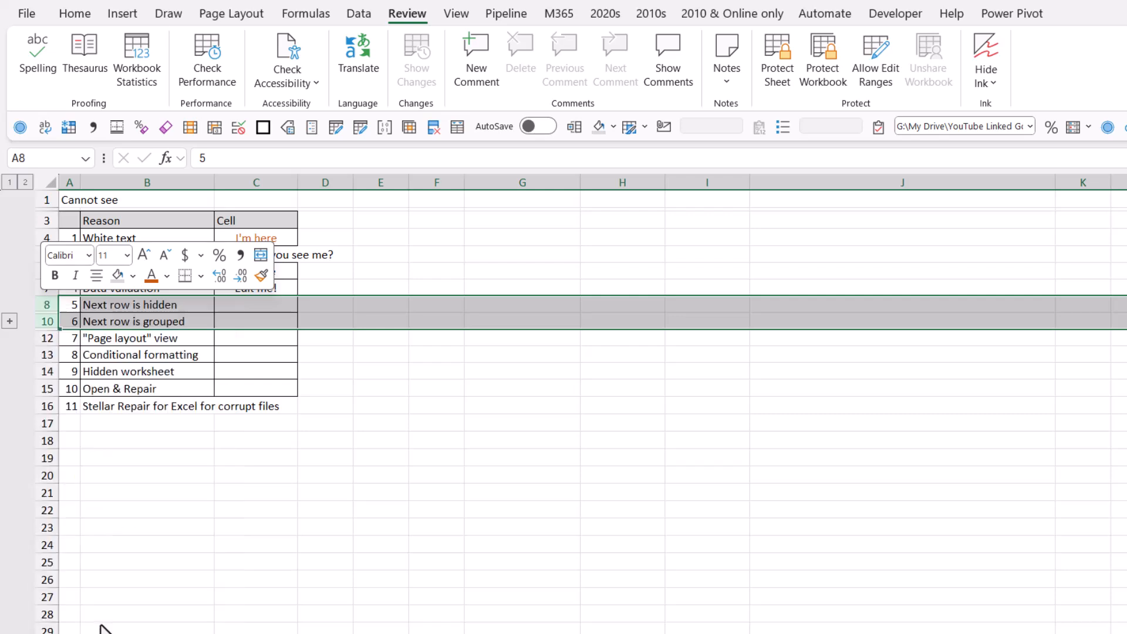
{"action": "left_click", "coordinate": [131, 321]}
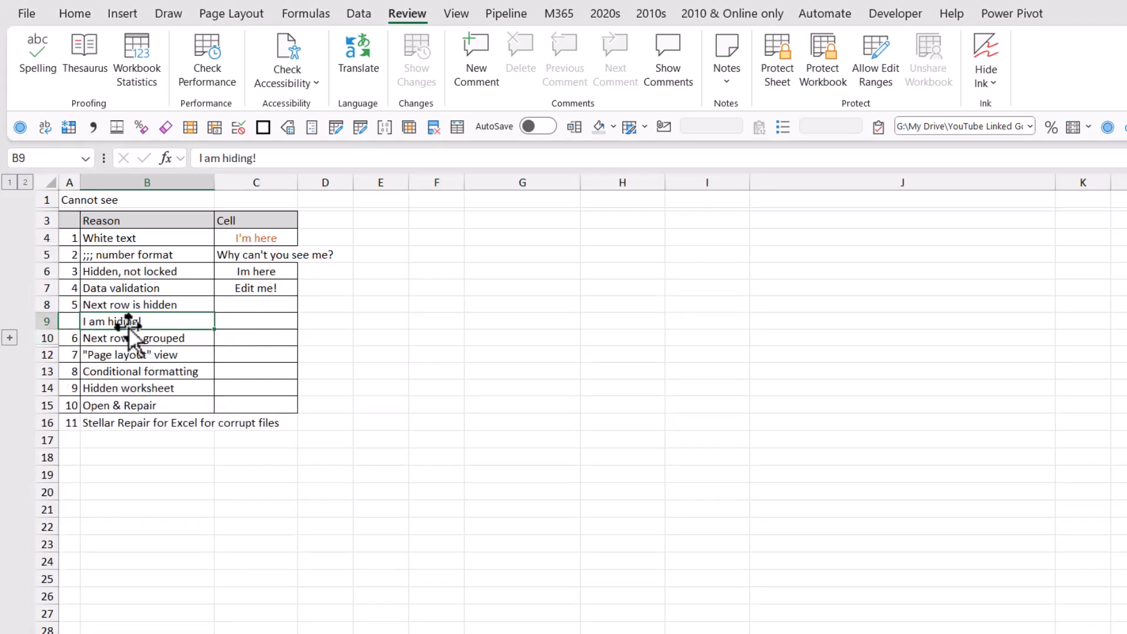
Expand and collapse the row group under "Next row is grouped", leaving row 11 expanded.
{"action": "left_click", "coordinate": [9, 338]}
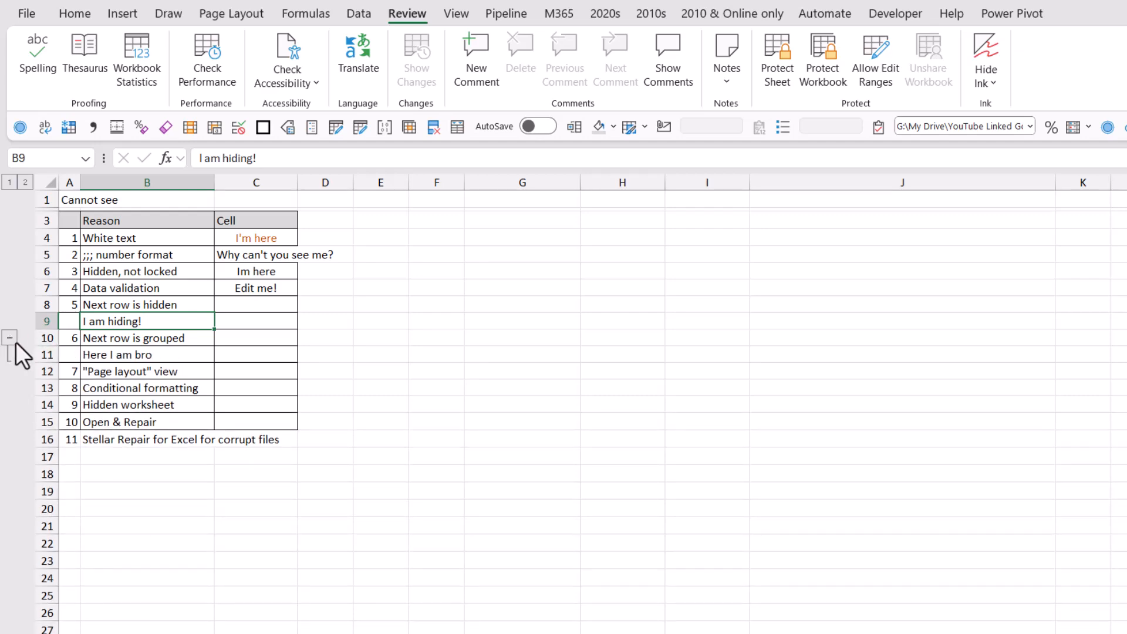
{"action": "left_click", "coordinate": [9, 338]}
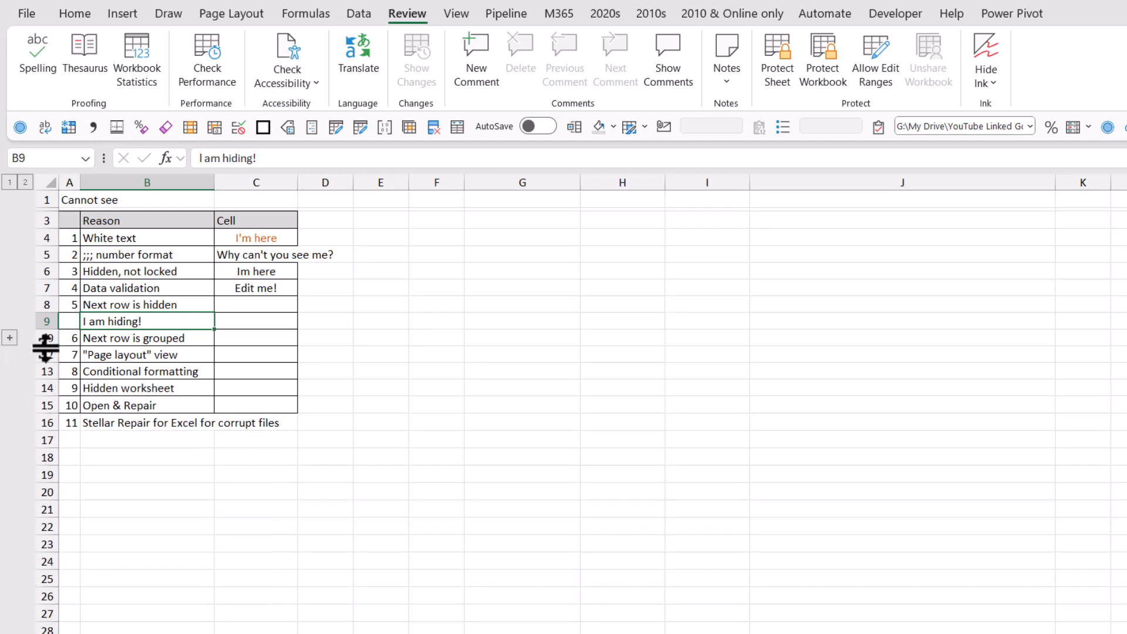
{"action": "left_click", "coordinate": [10, 338]}
{"action": "left_click", "coordinate": [9, 338]}
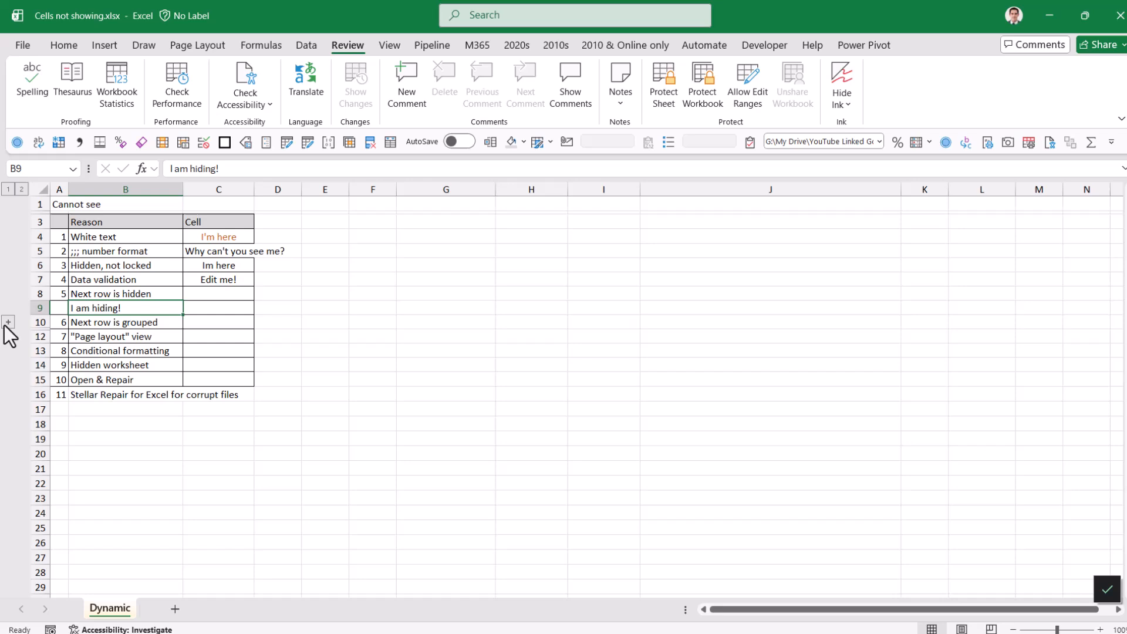
{"action": "left_click", "coordinate": [8, 322]}
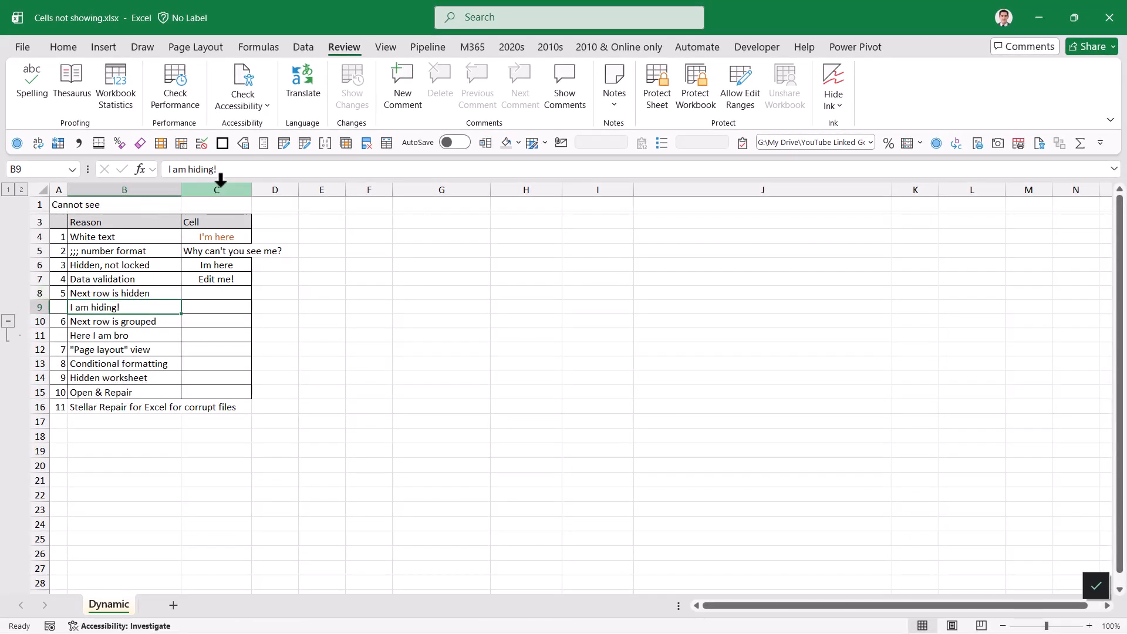
Group columns C to F in the outline.
{"action": "left_click_drag", "start_coordinate": [218, 187], "coordinate": [359, 198]}
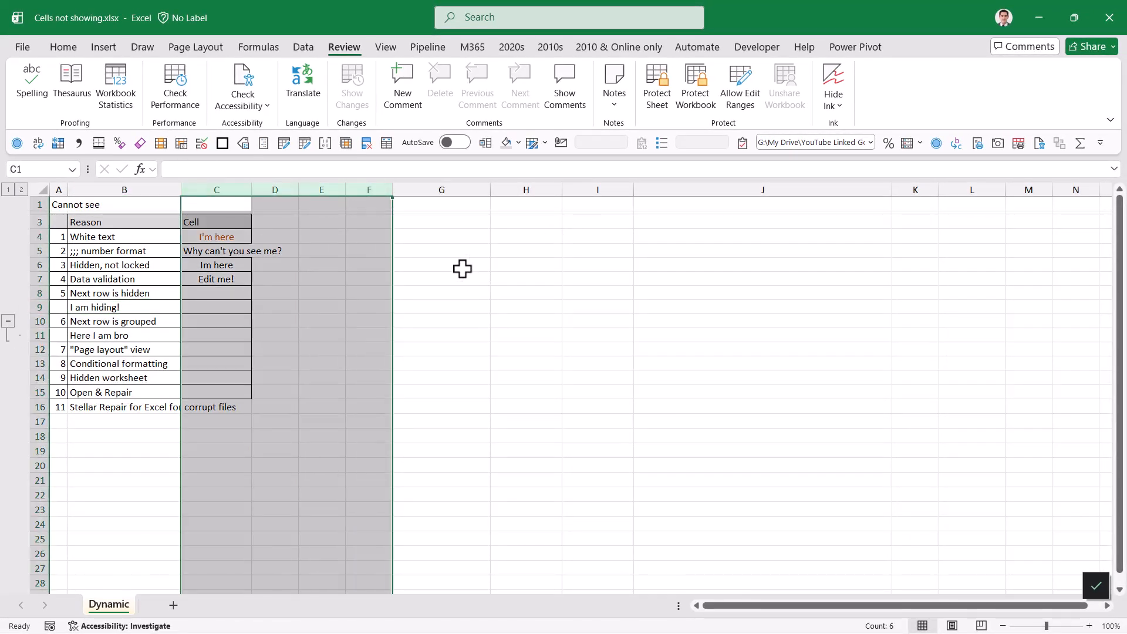
{"action": "left_click", "coordinate": [302, 46]}
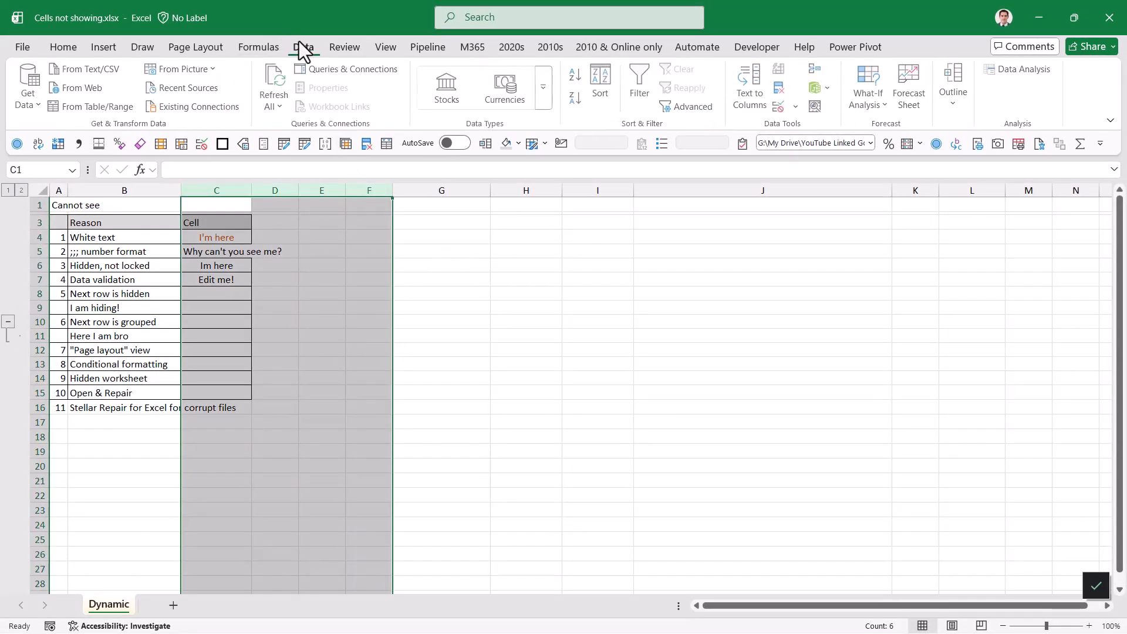
{"action": "left_click", "coordinate": [955, 88]}
{"action": "left_click", "coordinate": [955, 151]}
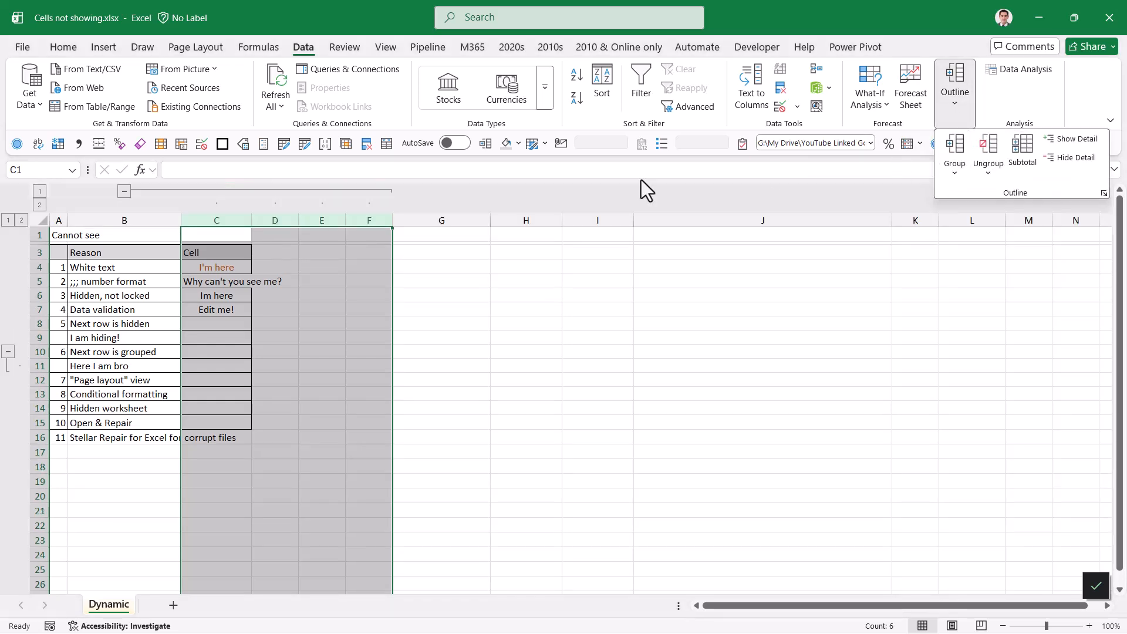
Collapse and expand the grouped columns C to F to check the outline control above column B.
{"action": "left_click", "coordinate": [125, 198]}
{"action": "left_click", "coordinate": [123, 193]}
{"action": "left_click", "coordinate": [123, 193]}
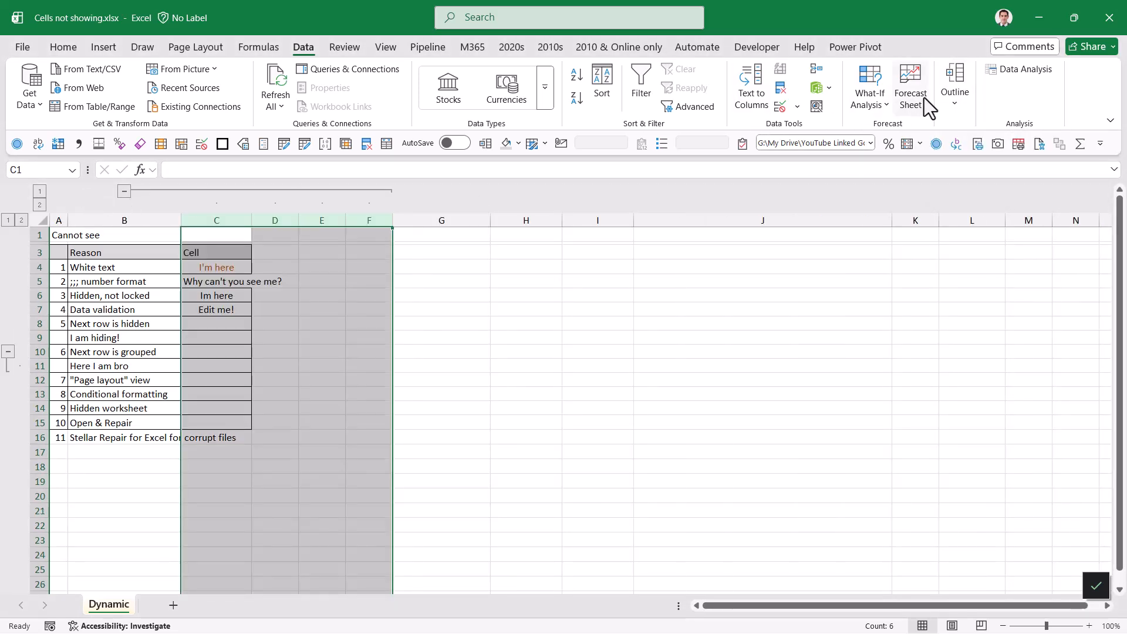
{"action": "left_click", "coordinate": [955, 94]}
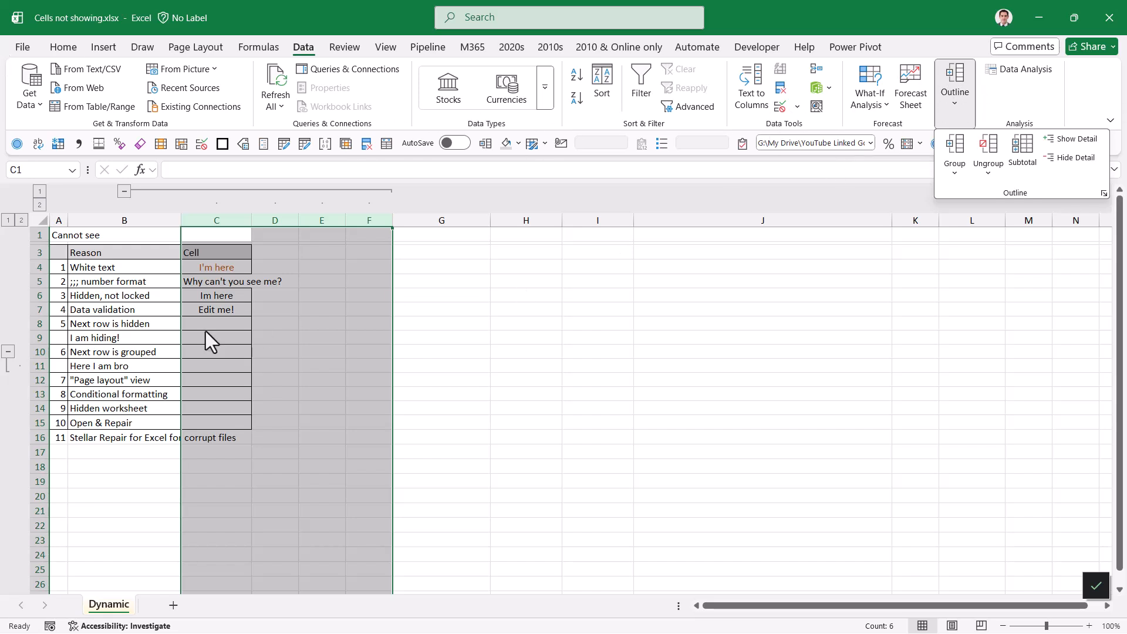
{"action": "key", "text": "Escape"}
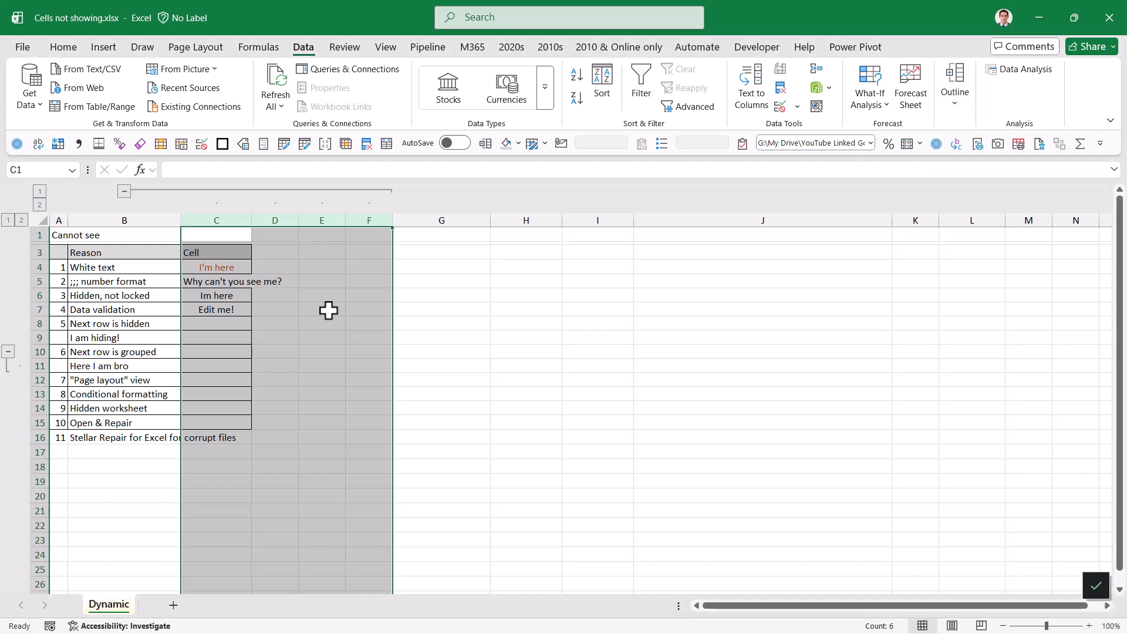
{"action": "left_click", "coordinate": [124, 192]}
{"action": "left_click", "coordinate": [124, 192]}
Enable summary rows below detail, summary columns to right of detail and automatic styles in the outline settings, and test the column group.
{"action": "left_click", "coordinate": [955, 100]}
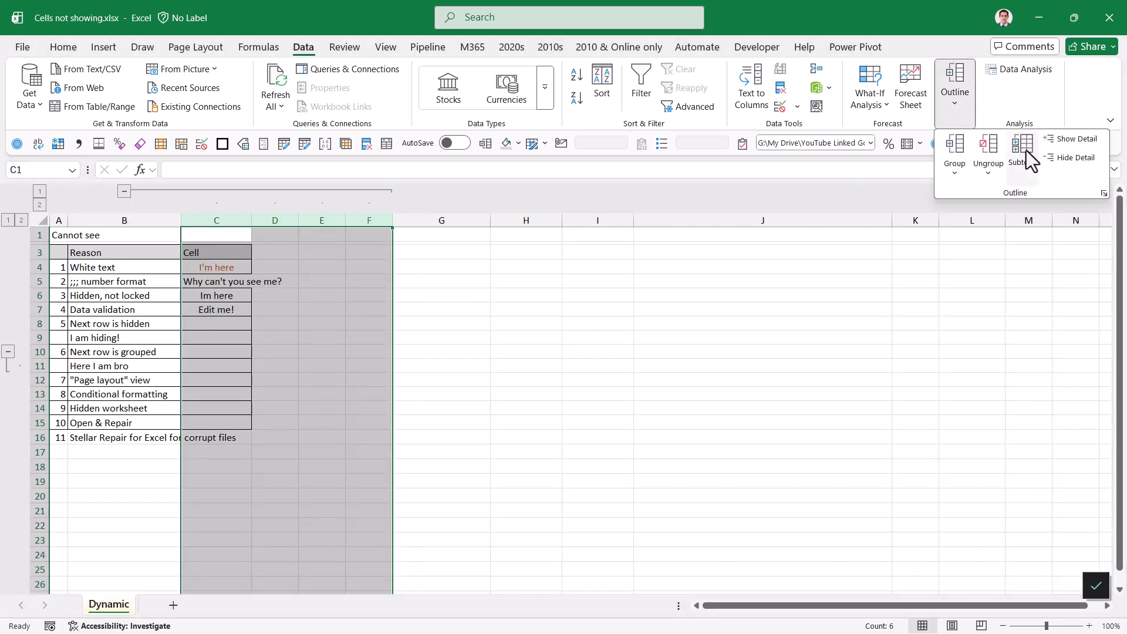
{"action": "left_click", "coordinate": [1103, 193]}
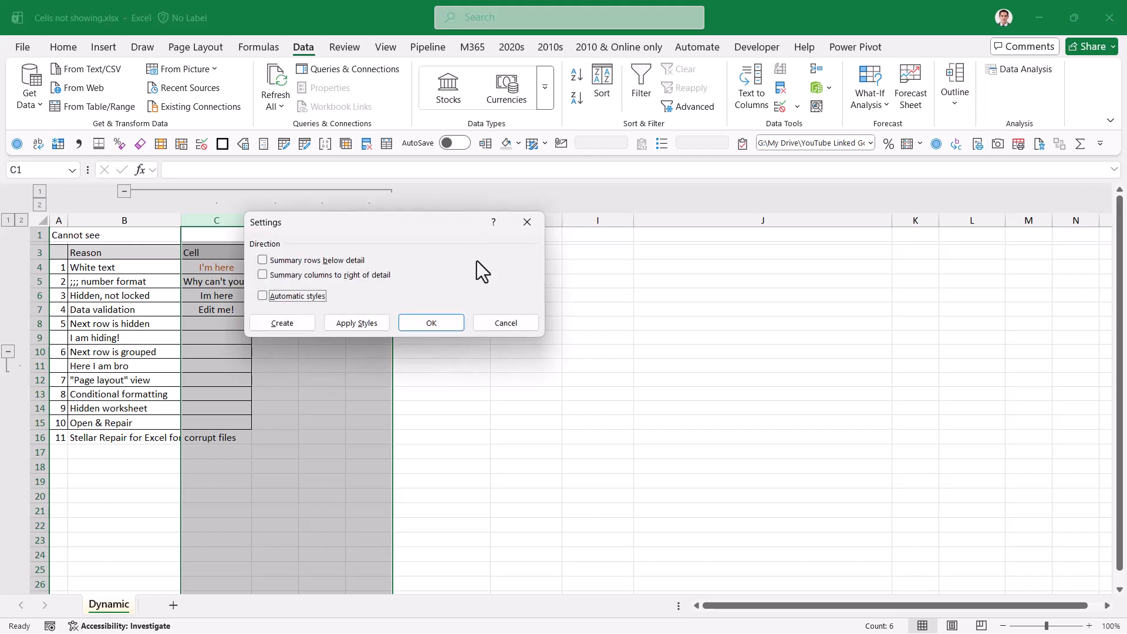
{"action": "left_click", "coordinate": [263, 260]}
{"action": "left_click", "coordinate": [262, 275]}
{"action": "left_click", "coordinate": [263, 296]}
{"action": "left_click", "coordinate": [432, 322]}
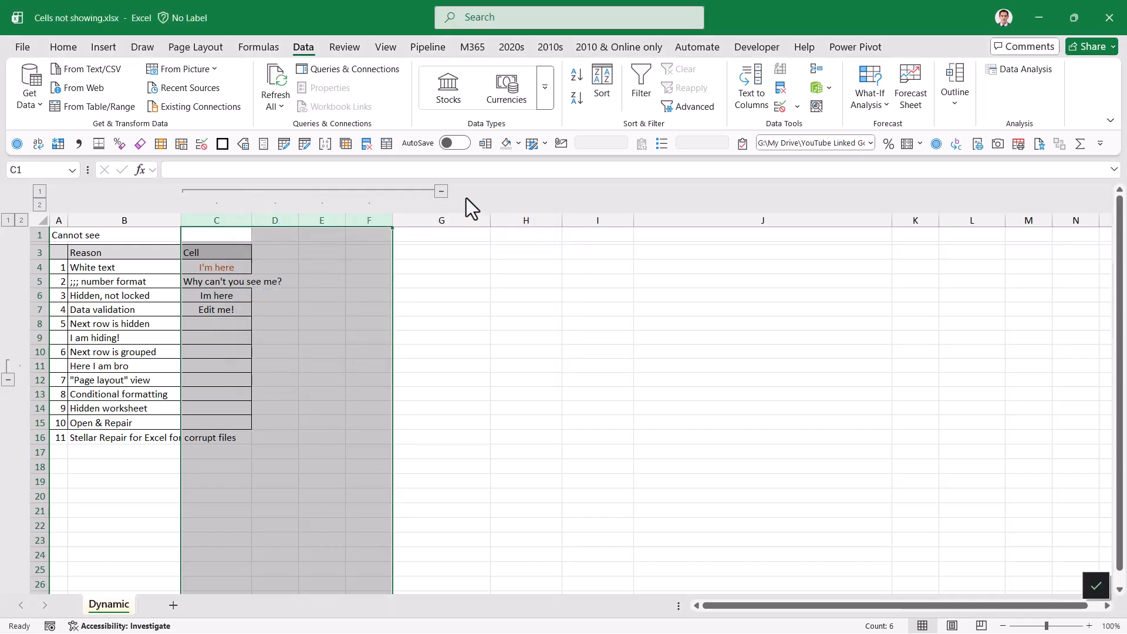
{"action": "left_click", "coordinate": [441, 191]}
{"action": "left_click", "coordinate": [230, 191]}
Disable both summary direction options and automatic styles in the outline settings, and collapse and expand columns C to F.
{"action": "left_click", "coordinate": [952, 100]}
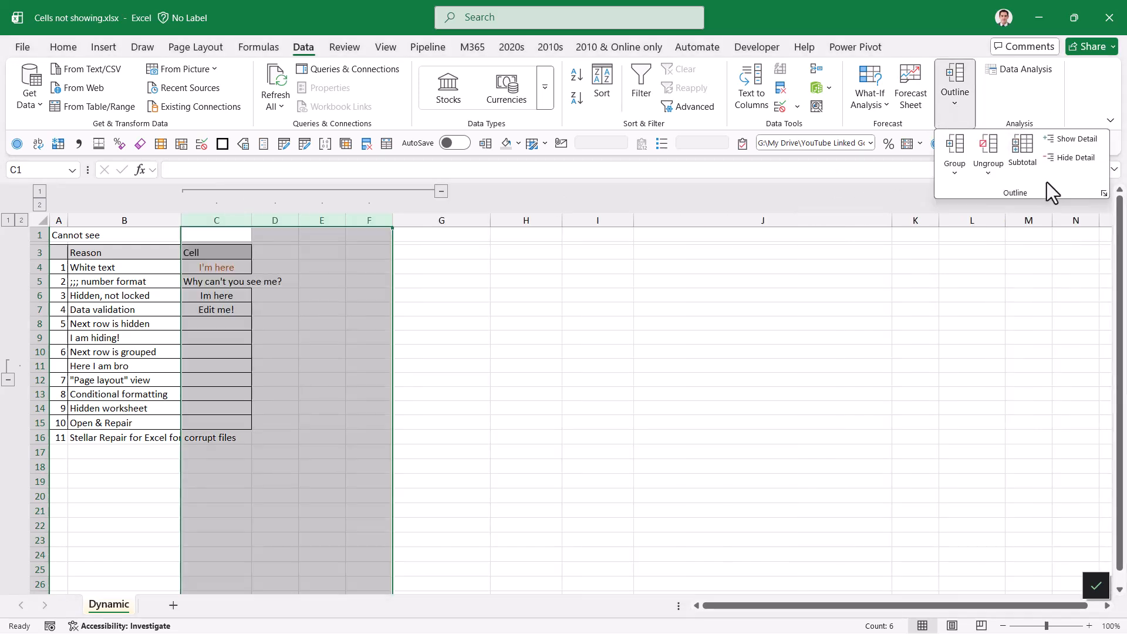
{"action": "left_click", "coordinate": [1104, 193]}
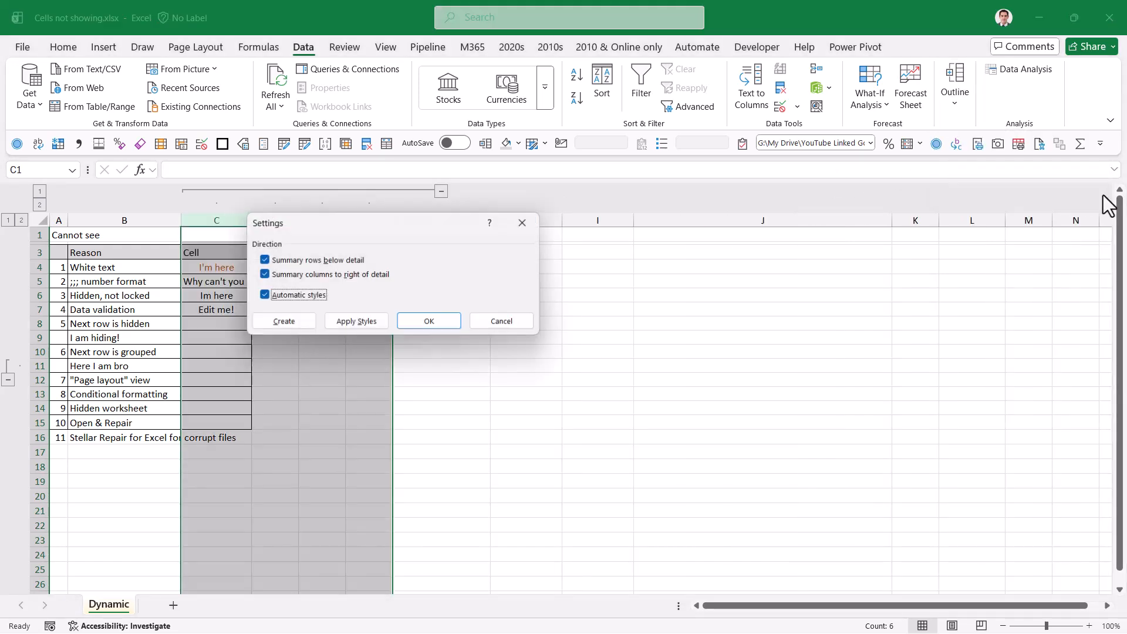
{"action": "left_click", "coordinate": [262, 262]}
{"action": "left_click", "coordinate": [264, 295]}
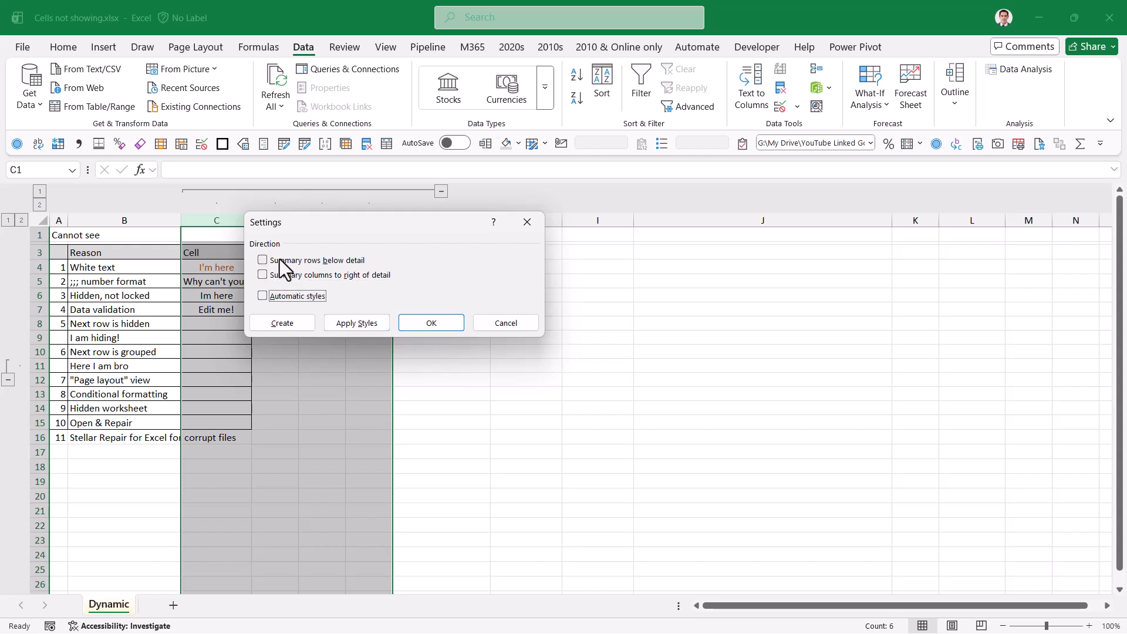
{"action": "left_click", "coordinate": [436, 326]}
{"action": "left_click", "coordinate": [124, 193]}
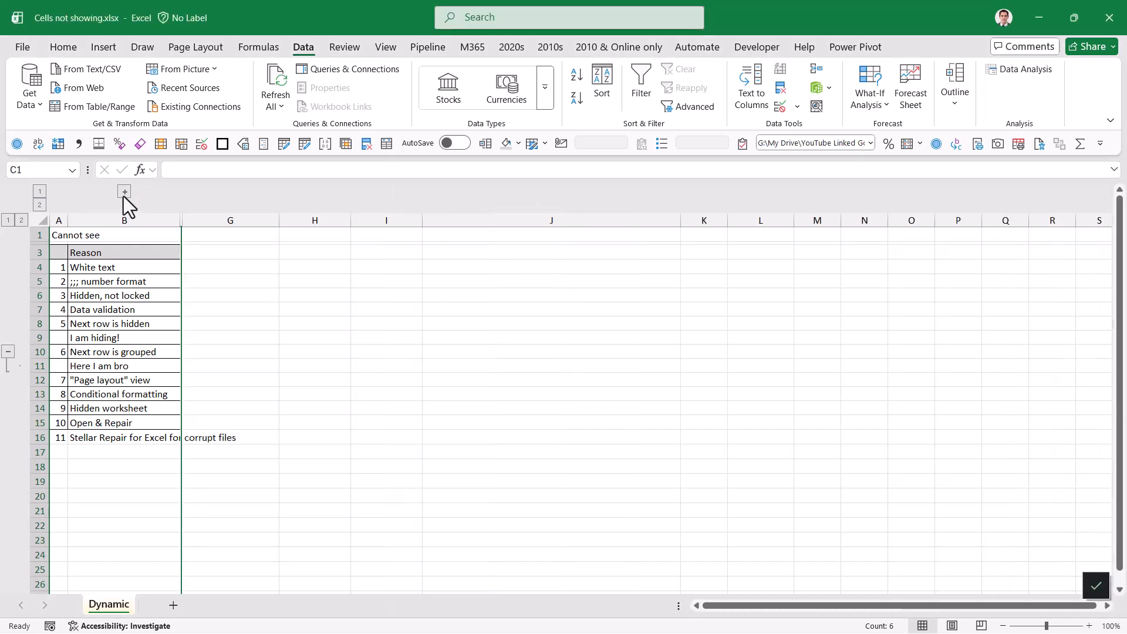
{"action": "double_click", "coordinate": [124, 193]}
{"action": "left_click", "coordinate": [124, 192]}
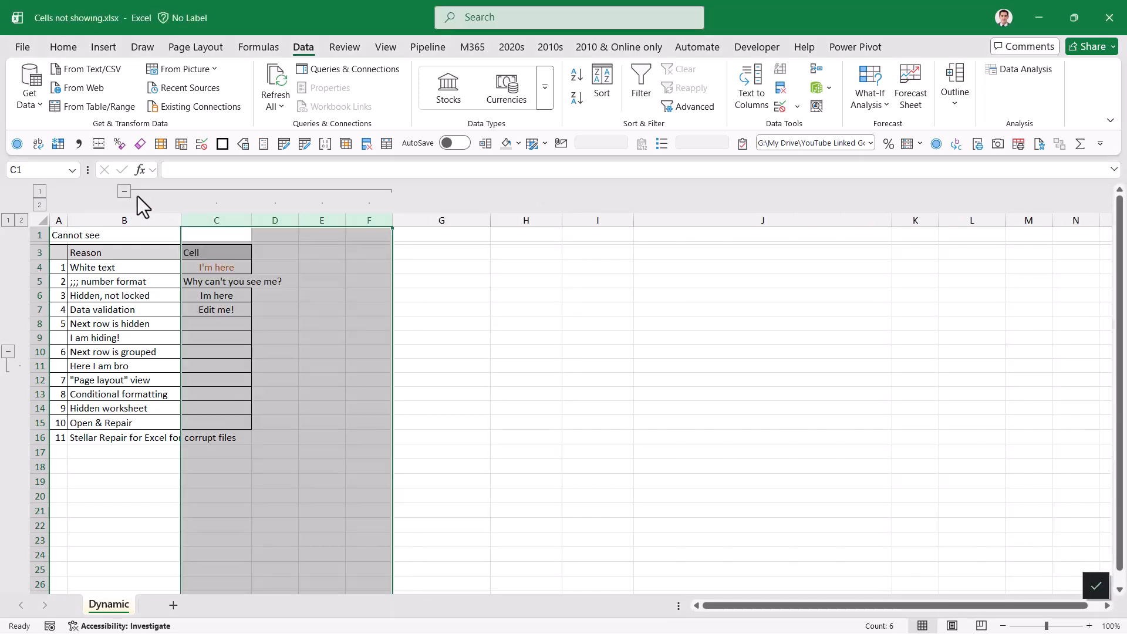
Widen column A and enter "Expand for more" in cell B1.
{"action": "left_click_drag", "start_coordinate": [65, 223], "coordinate": [158, 223]}
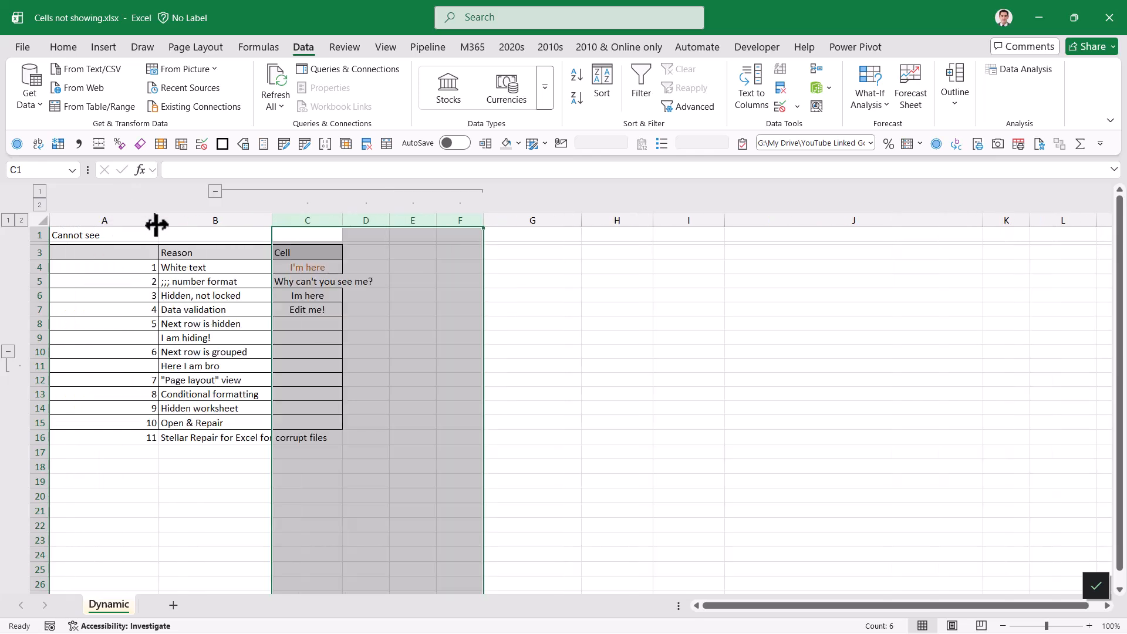
{"action": "left_click", "coordinate": [225, 235]}
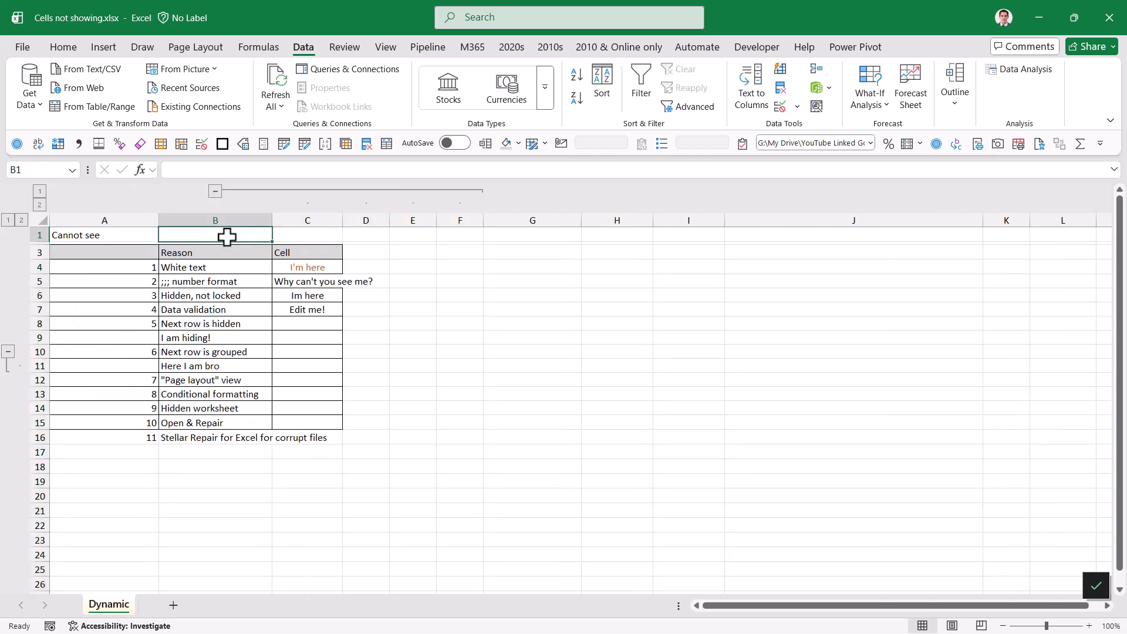
{"action": "type", "text": "Expand for more"}
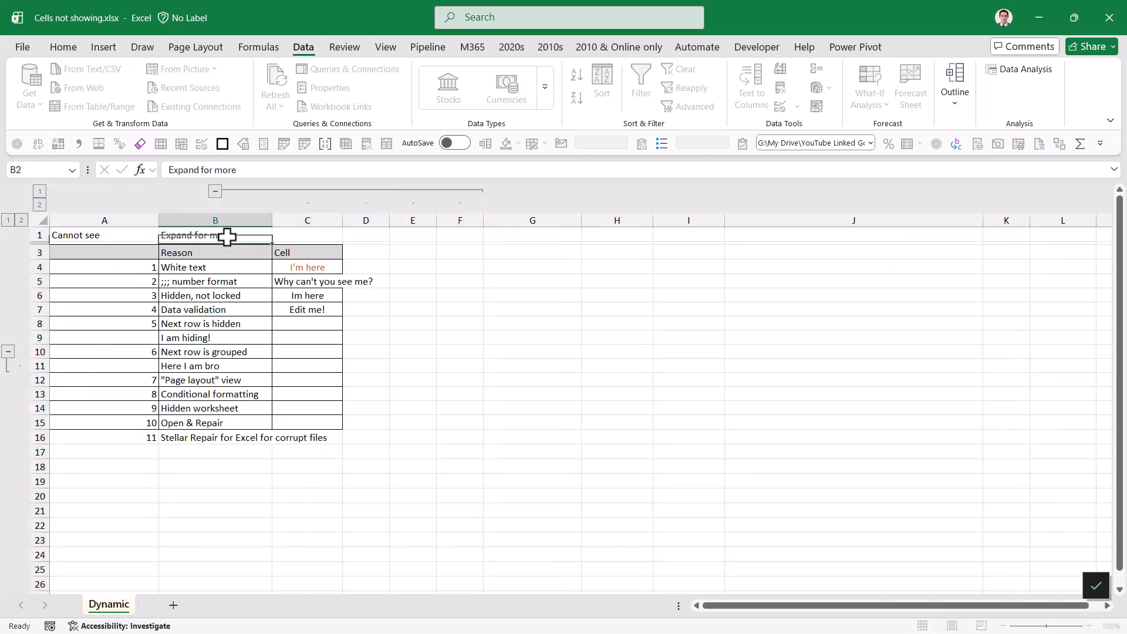
{"action": "key", "text": "ctrl+Return"}
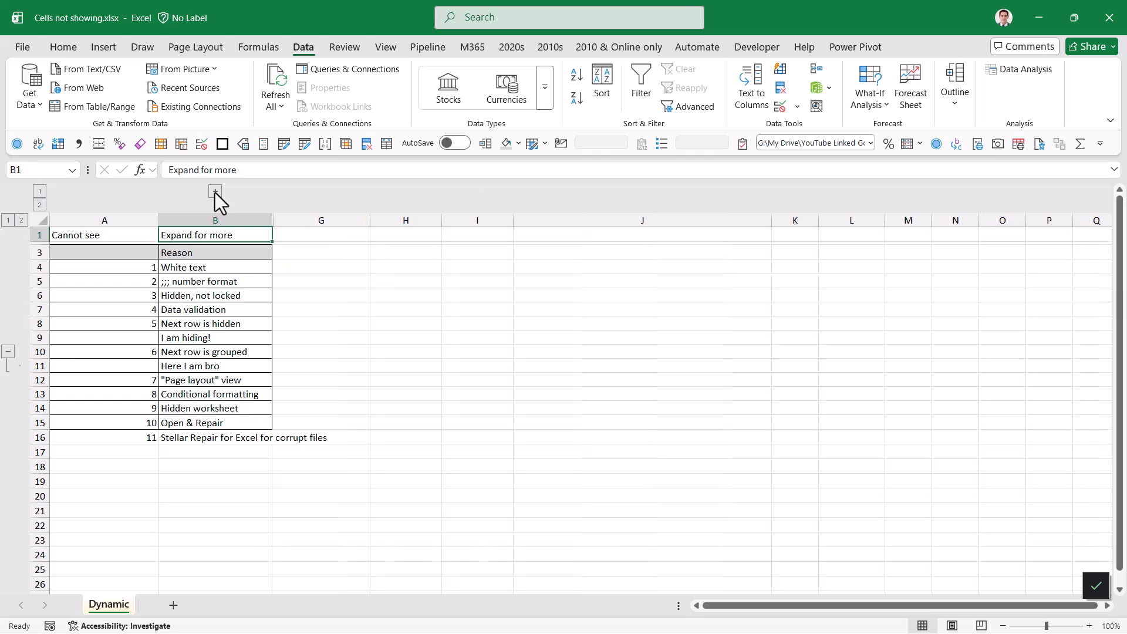
Turn on summary rows below detail, summary columns to right of detail and automatic styles for the outline, and collapse columns C to F.
{"action": "left_click", "coordinate": [955, 109]}
{"action": "left_click", "coordinate": [1104, 201]}
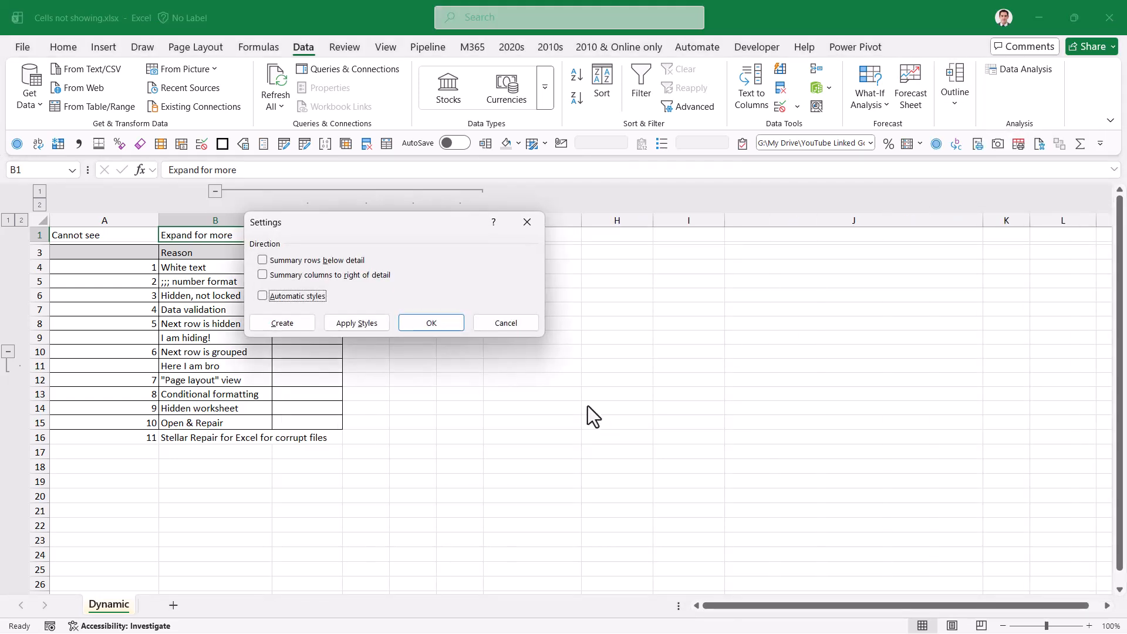
{"action": "left_click", "coordinate": [262, 261]}
{"action": "left_click", "coordinate": [262, 275]}
{"action": "left_click", "coordinate": [263, 296]}
{"action": "left_click", "coordinate": [430, 323]}
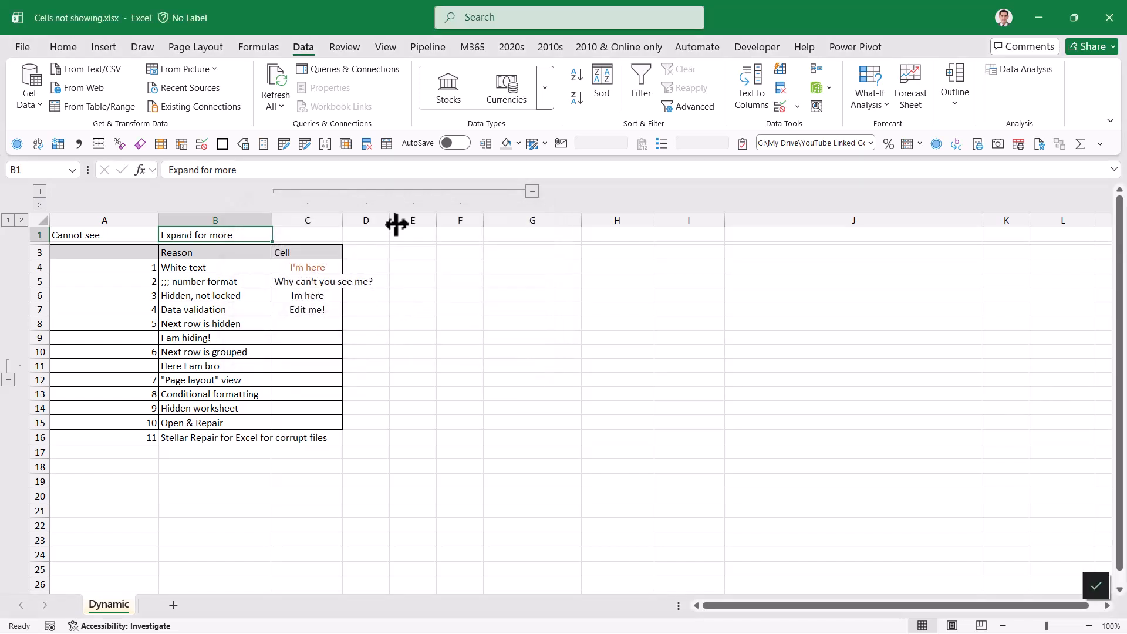
{"action": "left_click", "coordinate": [533, 193]}
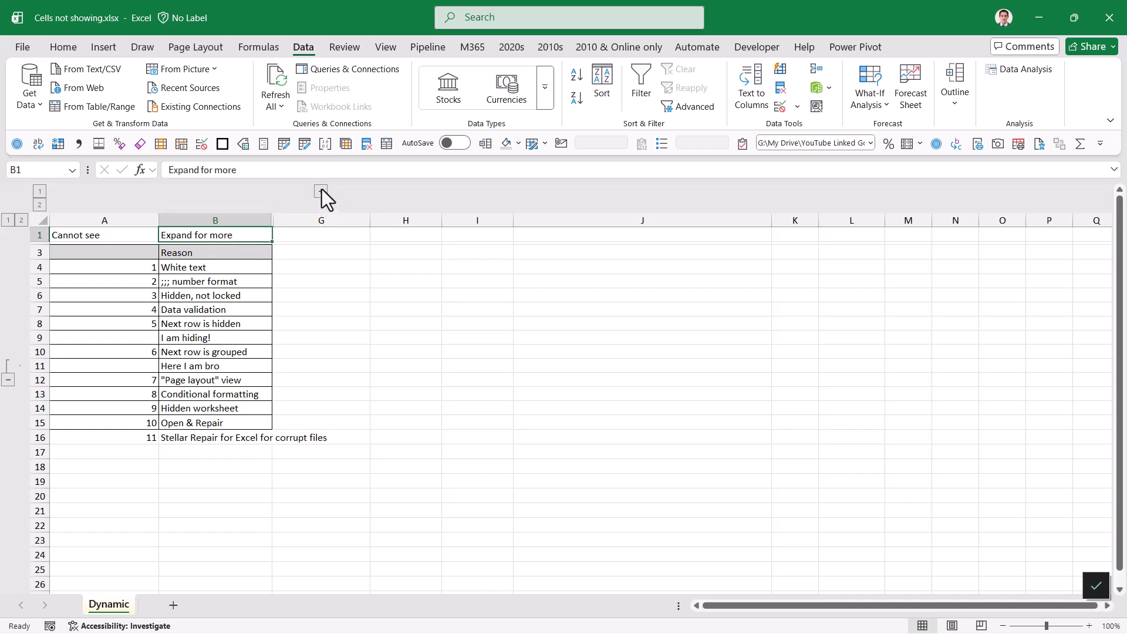
Turn off summary rows below detail, summary columns to right of detail and automatic styles in the outline settings.
{"action": "left_click", "coordinate": [957, 104]}
{"action": "left_click", "coordinate": [1101, 196]}
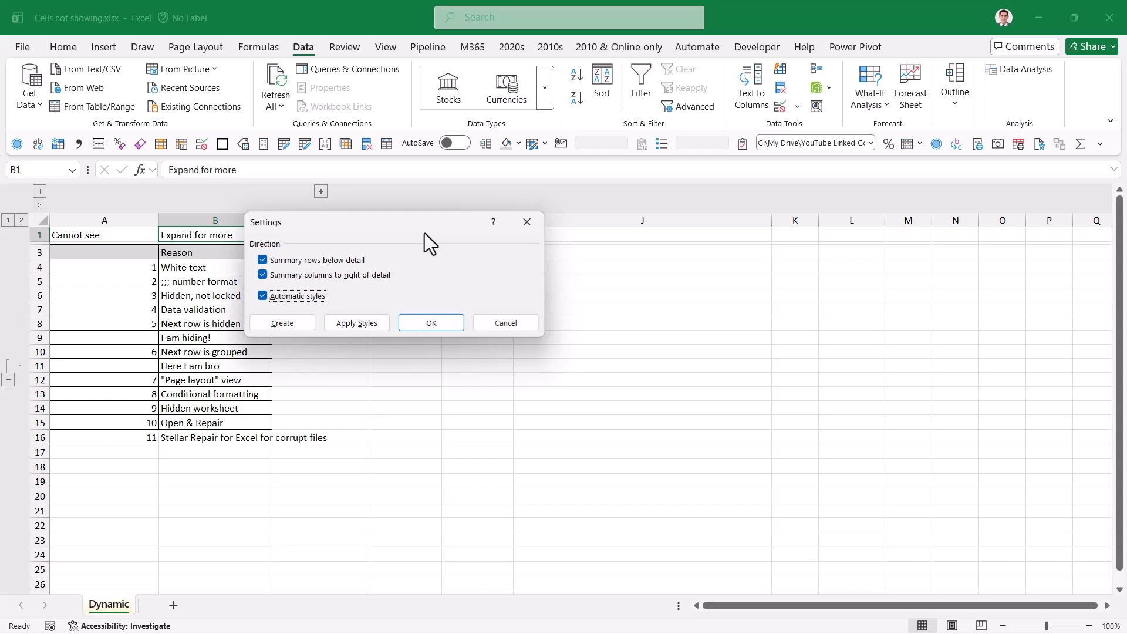
{"action": "left_click", "coordinate": [263, 260]}
{"action": "left_click", "coordinate": [263, 275]}
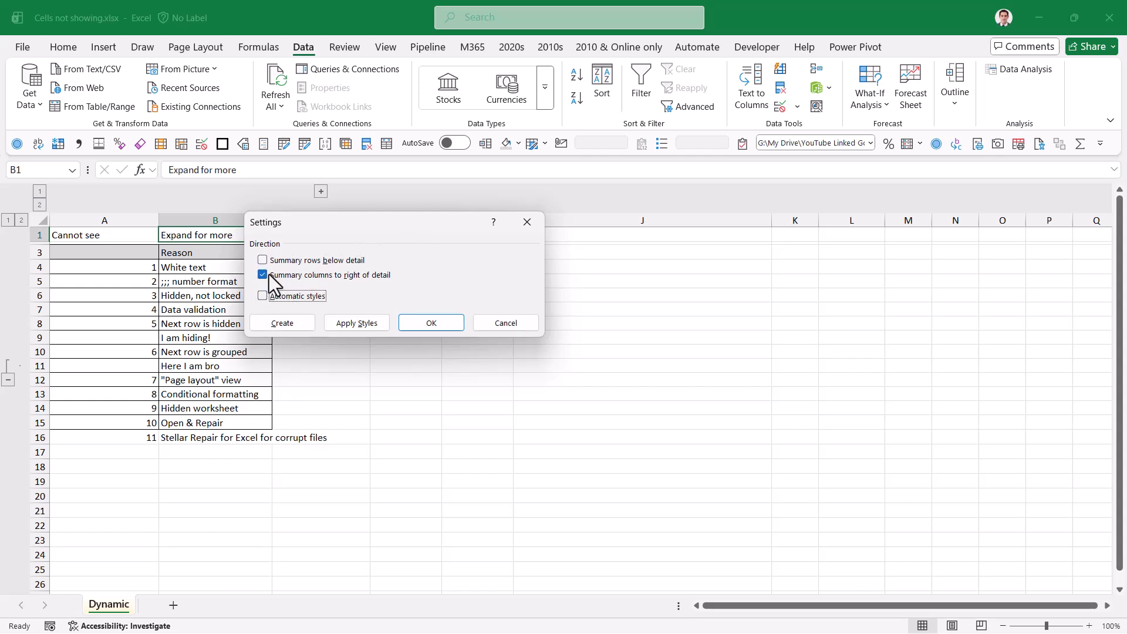
{"action": "left_click", "coordinate": [434, 324]}
{"action": "left_click", "coordinate": [330, 311]}
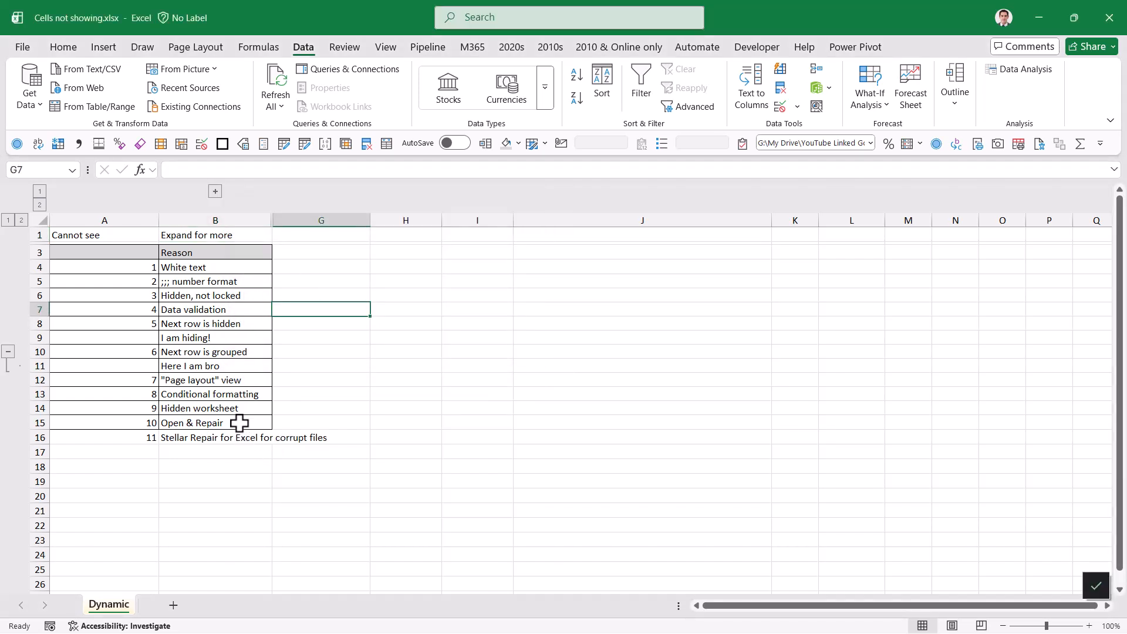
Select the "Page layout" view reason in cell B12 and switch the worksheet to Page Layout view.
{"action": "left_click", "coordinate": [252, 370]}
{"action": "key", "text": "Down"}
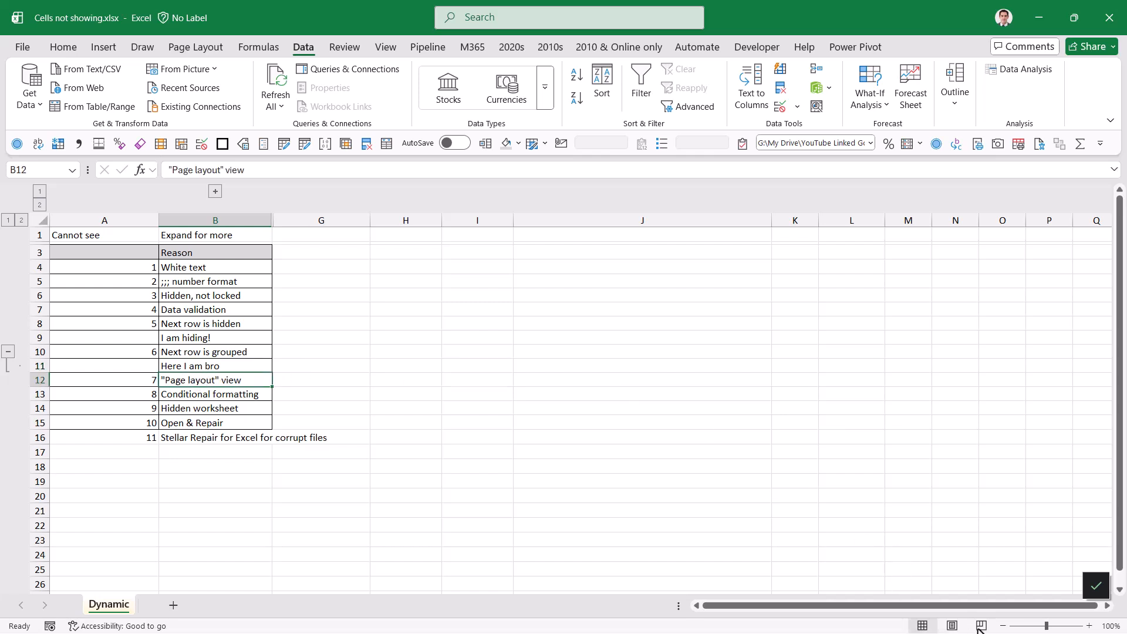
{"action": "left_click", "coordinate": [952, 626]}
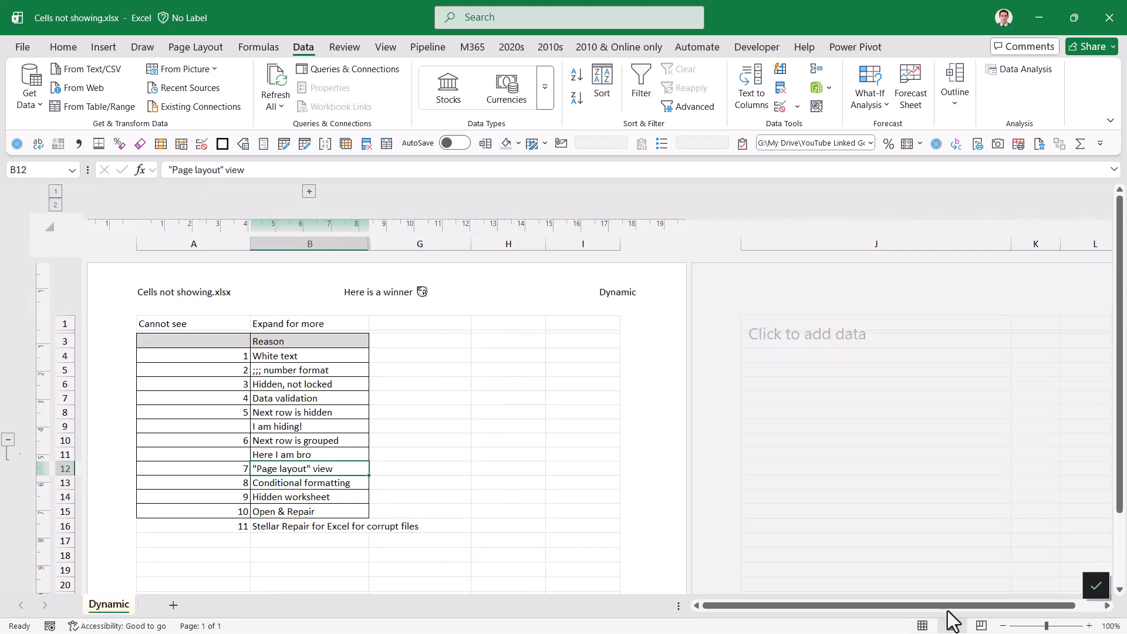
Examine the contents of the page header's left, center and right sections in Page Layout view.
{"action": "left_click", "coordinate": [372, 294]}
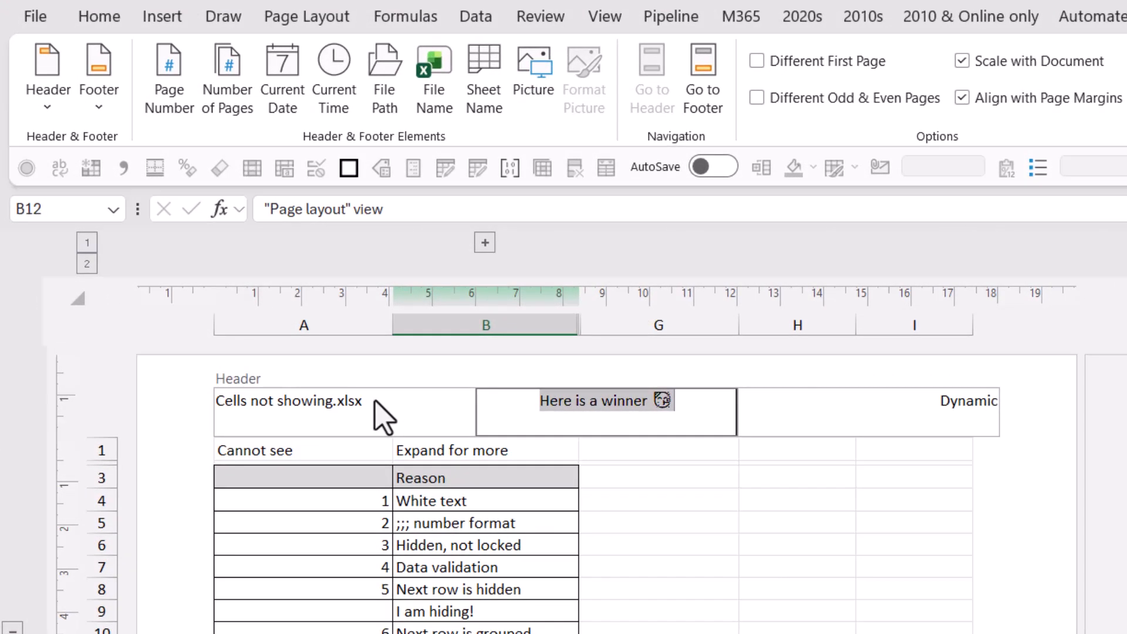
{"action": "left_click", "coordinate": [374, 403]}
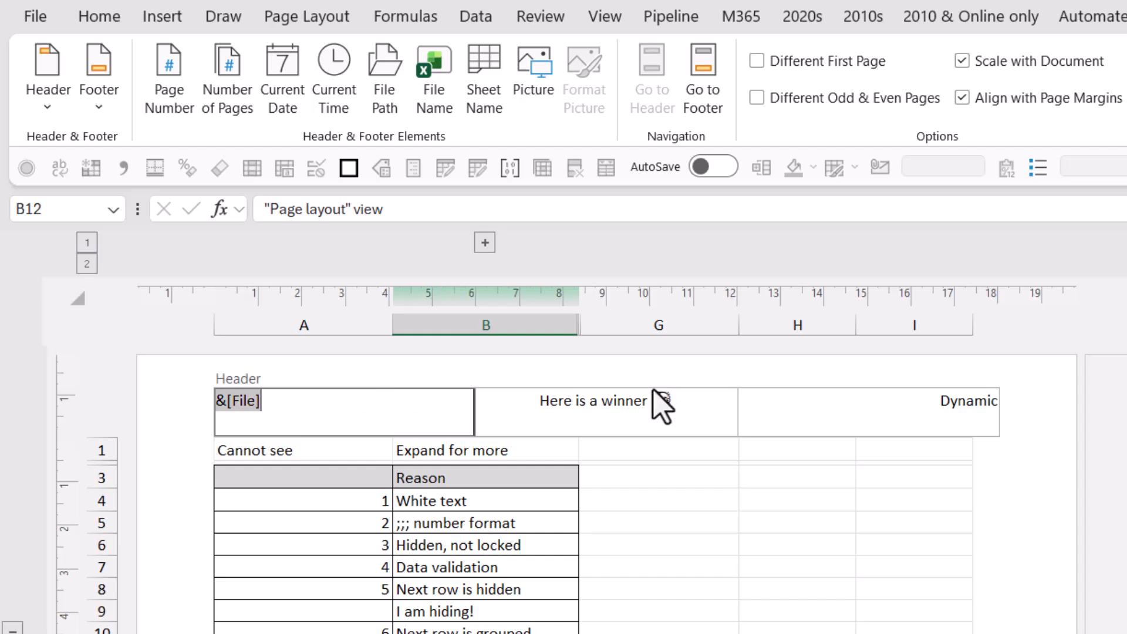
{"action": "left_click", "coordinate": [619, 404]}
{"action": "left_click", "coordinate": [934, 420]}
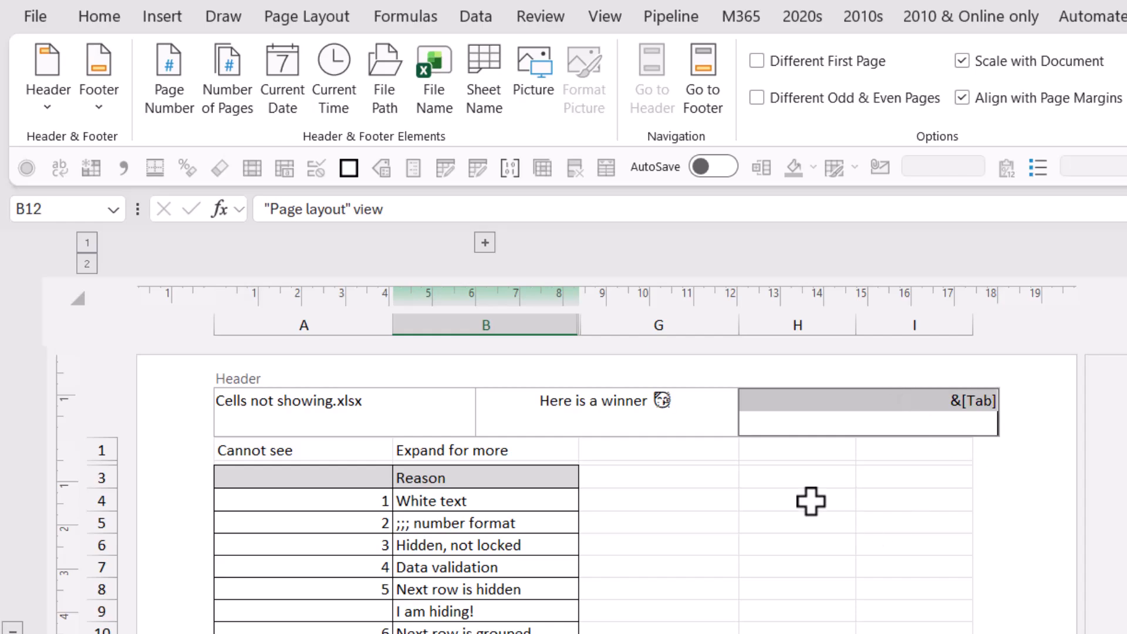
{"action": "left_click", "coordinate": [690, 504]}
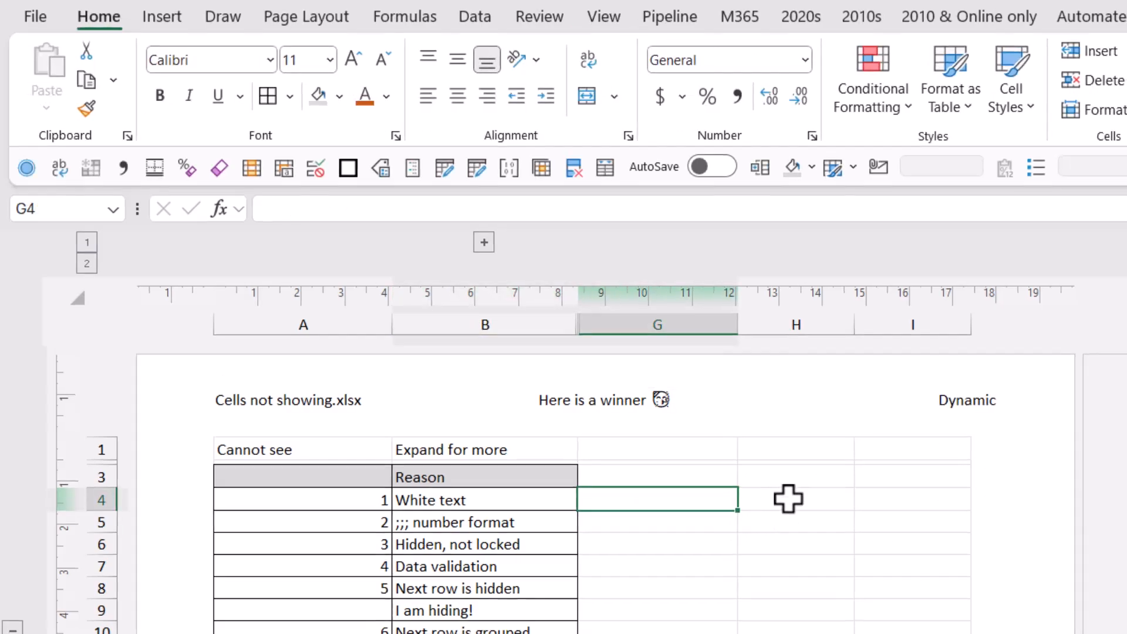
{"action": "left_click", "coordinate": [787, 498]}
Add the current time code after the sheet name code in the right section of the page header.
{"action": "left_click", "coordinate": [904, 411]}
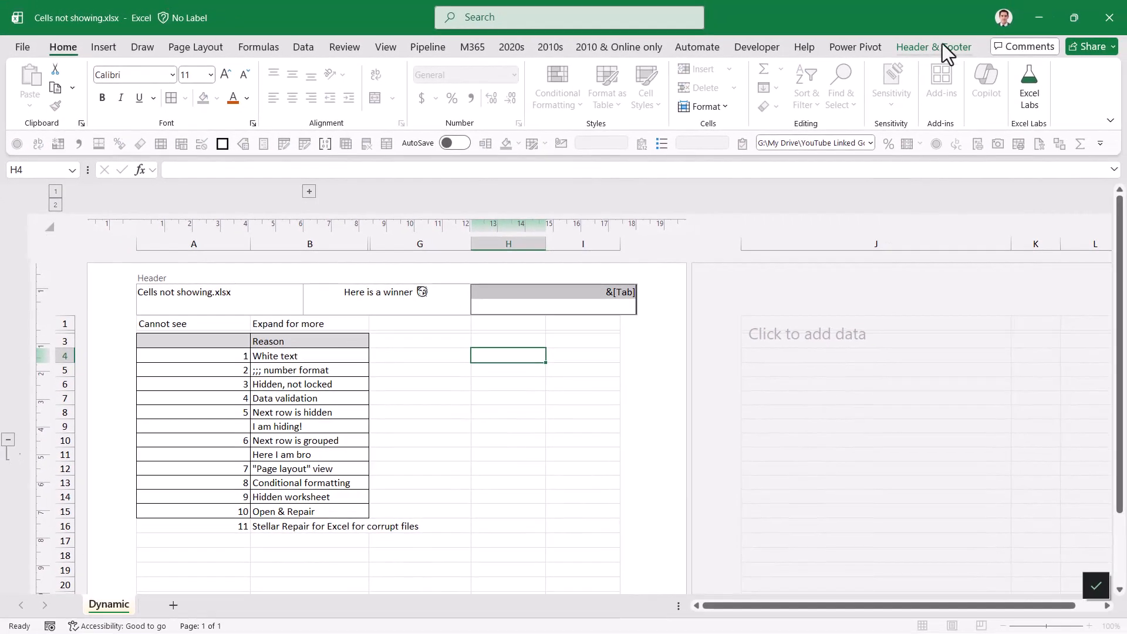
{"action": "left_click", "coordinate": [961, 43]}
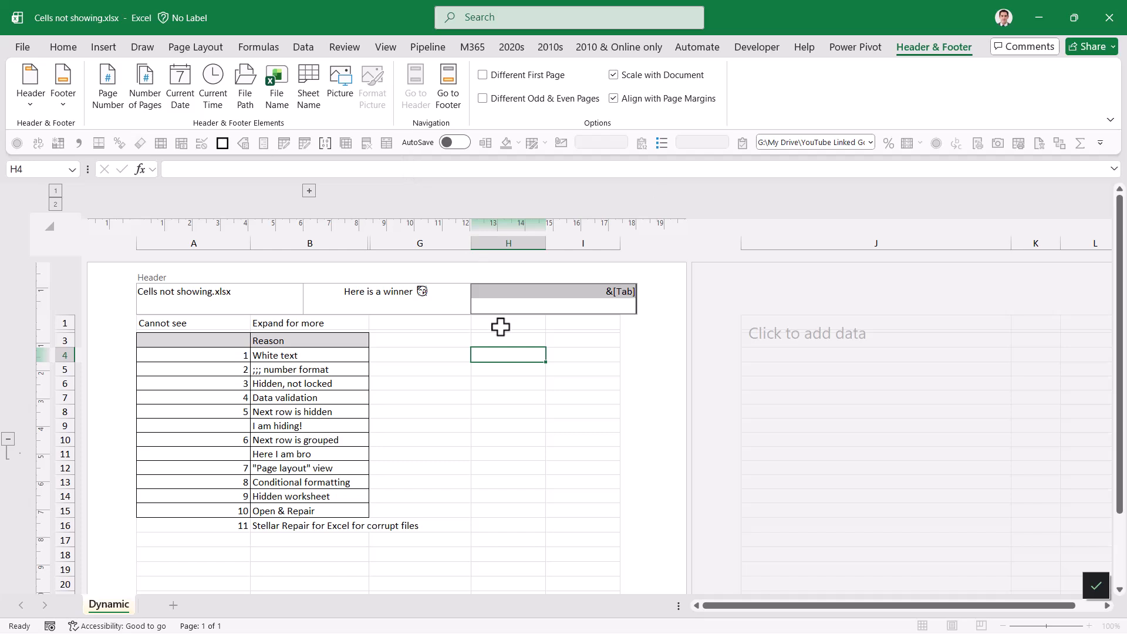
{"action": "left_click", "coordinate": [245, 100]}
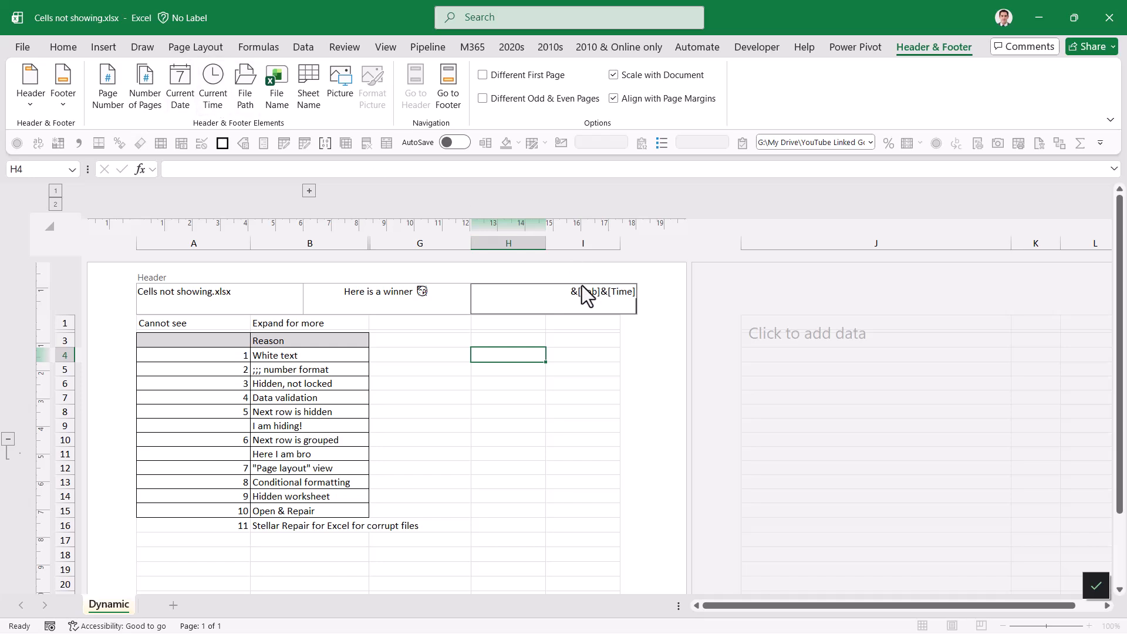
{"action": "left_click", "coordinate": [586, 355]}
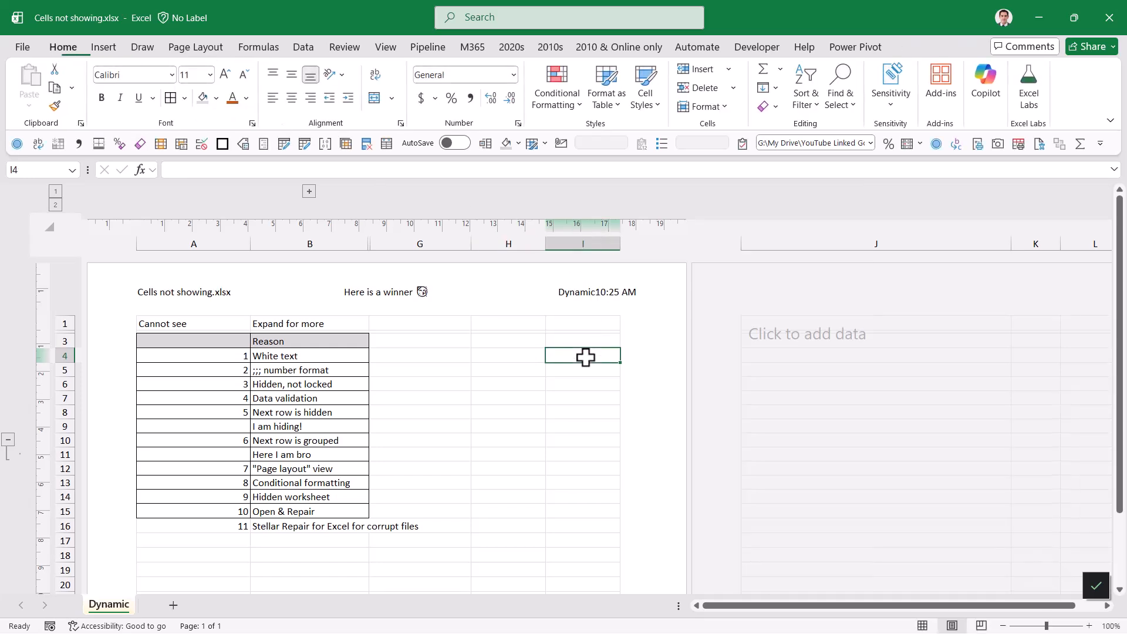
Insert the word "at" with surrounding spaces between the sheet name and time codes in the right header section.
{"action": "left_click", "coordinate": [593, 296]}
{"action": "left_click", "coordinate": [603, 293]}
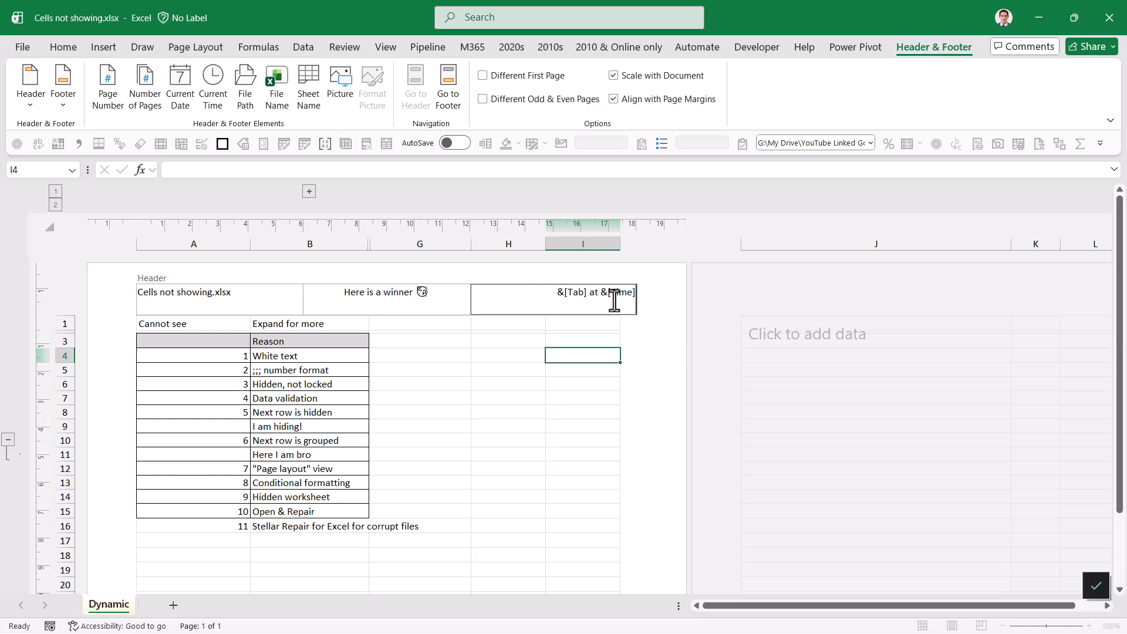
{"action": "type", "text": "at"}
{"action": "left_click", "coordinate": [449, 397]}
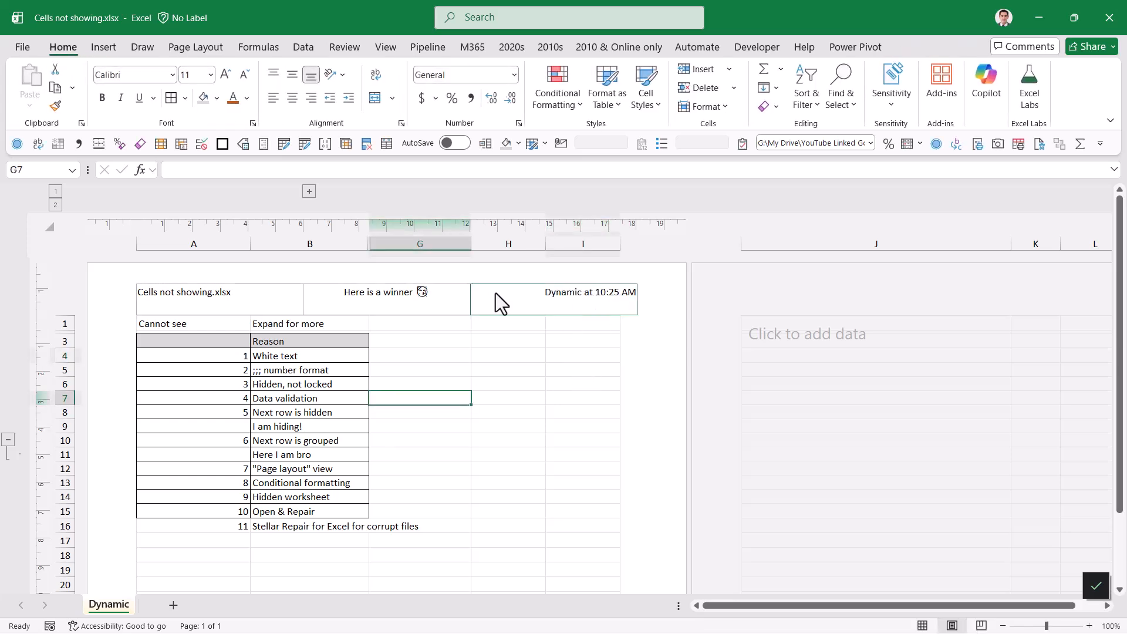
Return the worksheet to Normal view and enter the formula =NOW() in cell H3.
{"action": "left_click", "coordinate": [922, 625]}
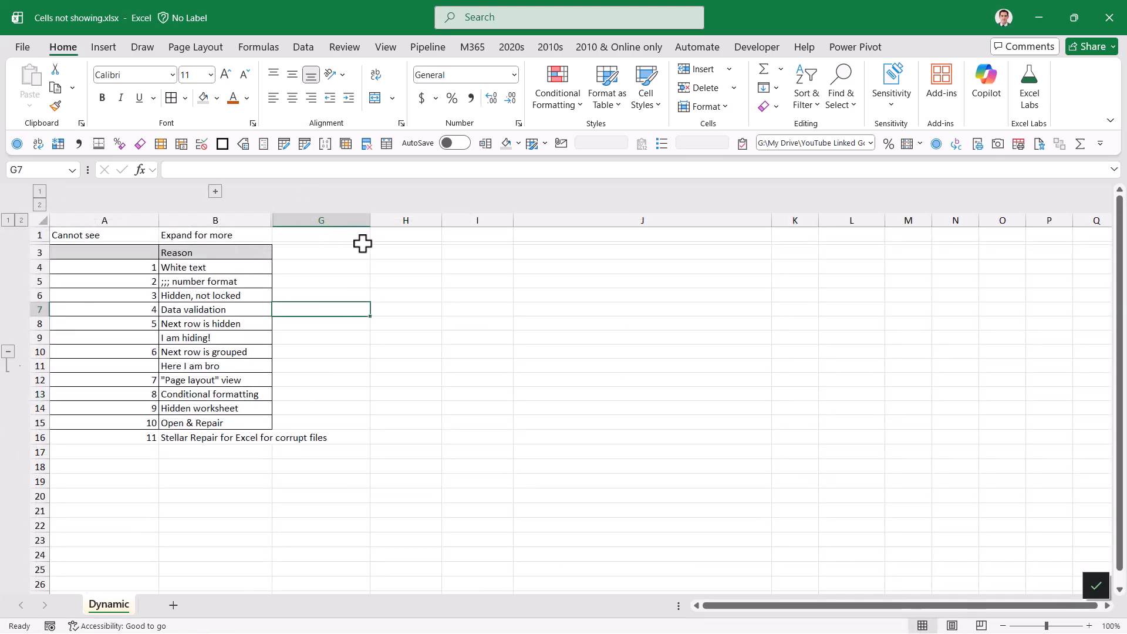
{"action": "left_click", "coordinate": [423, 253]}
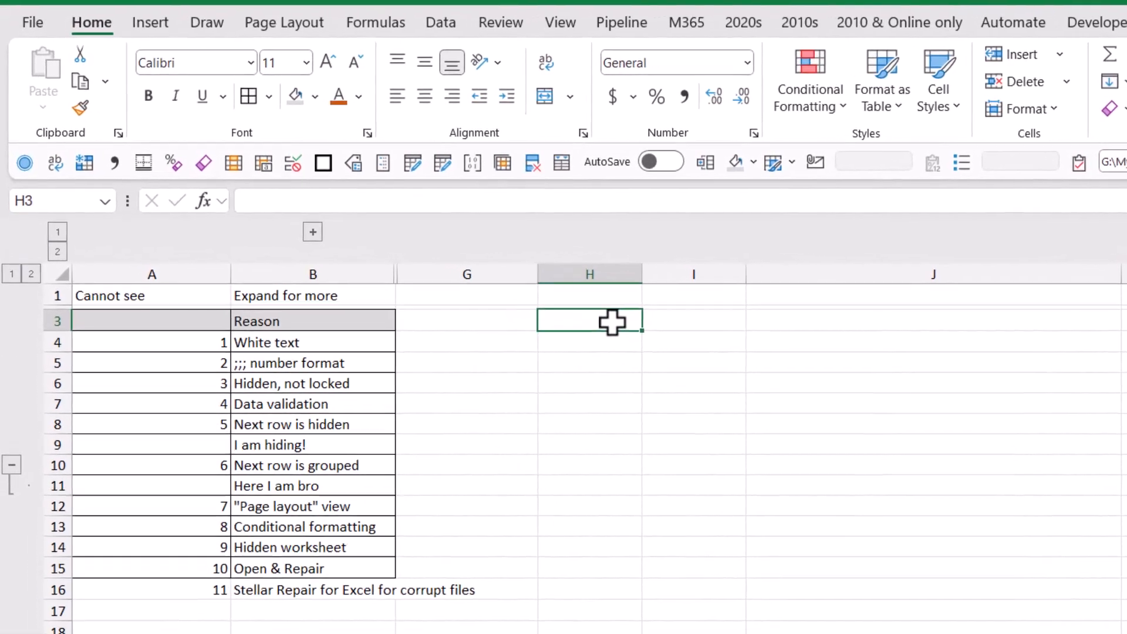
{"action": "type", "text": "=now"}
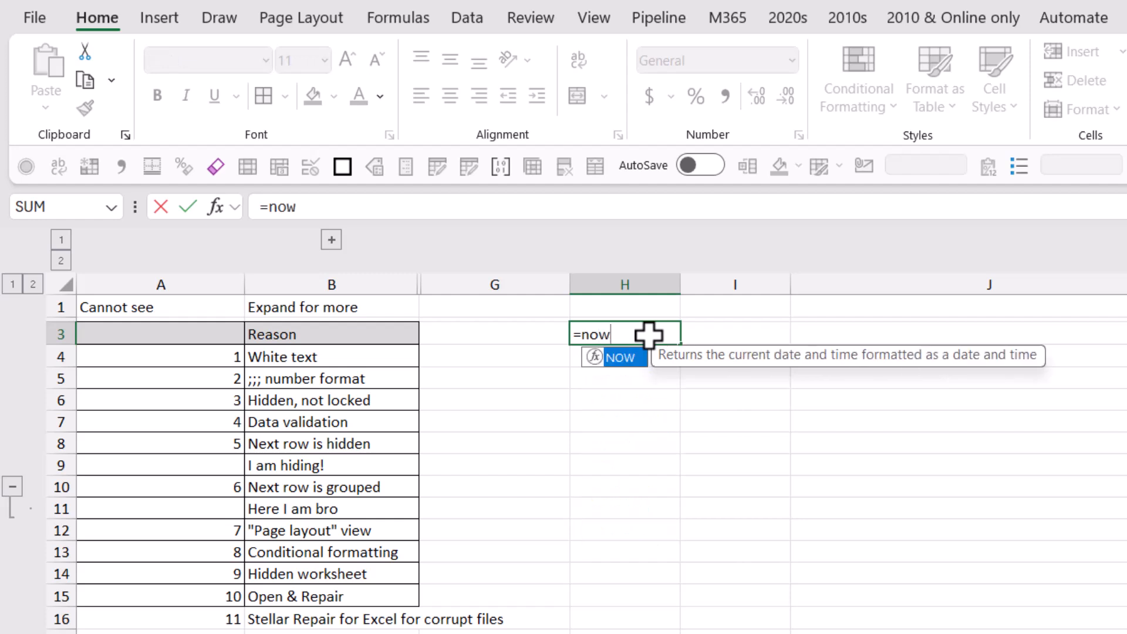
{"action": "key", "text": "Tab"}
{"action": "key", "text": "Return"}
{"action": "left_click", "coordinate": [648, 335]}
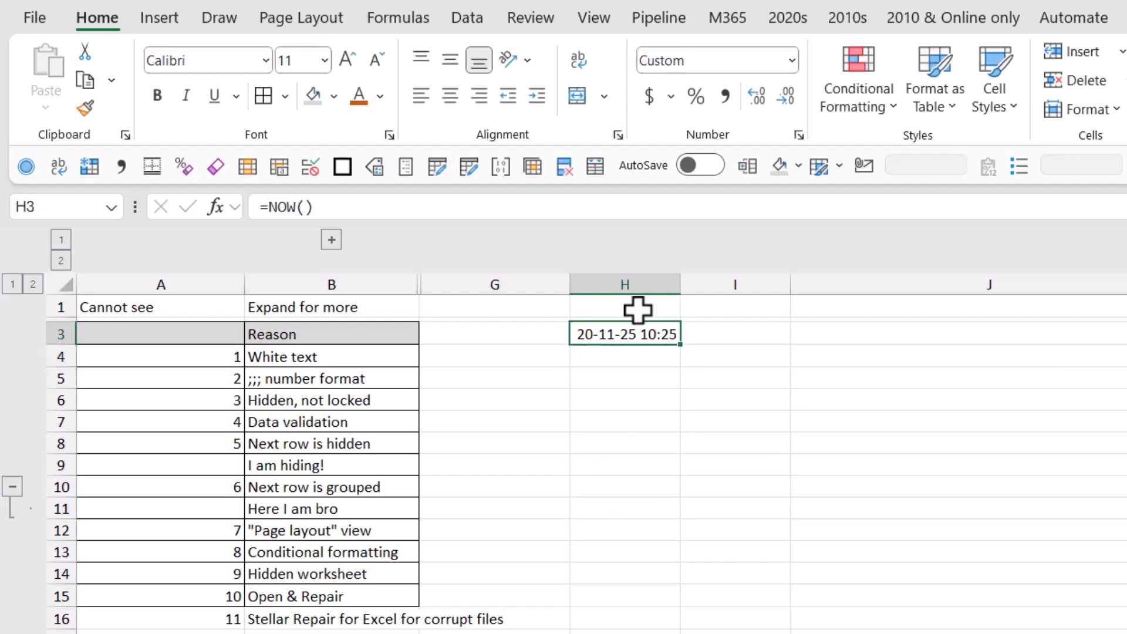
Enter the formula =CELL("filename",A1) in cell H4.
{"action": "left_click", "coordinate": [640, 371]}
{"action": "left_click", "coordinate": [657, 352]}
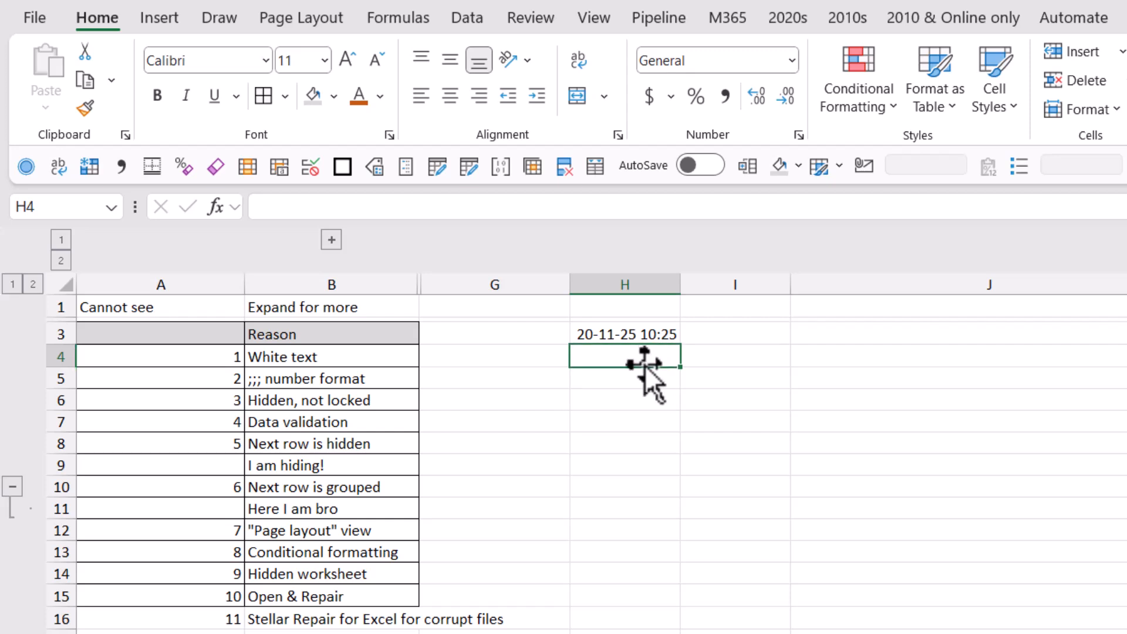
{"action": "type", "text": "=cell"}
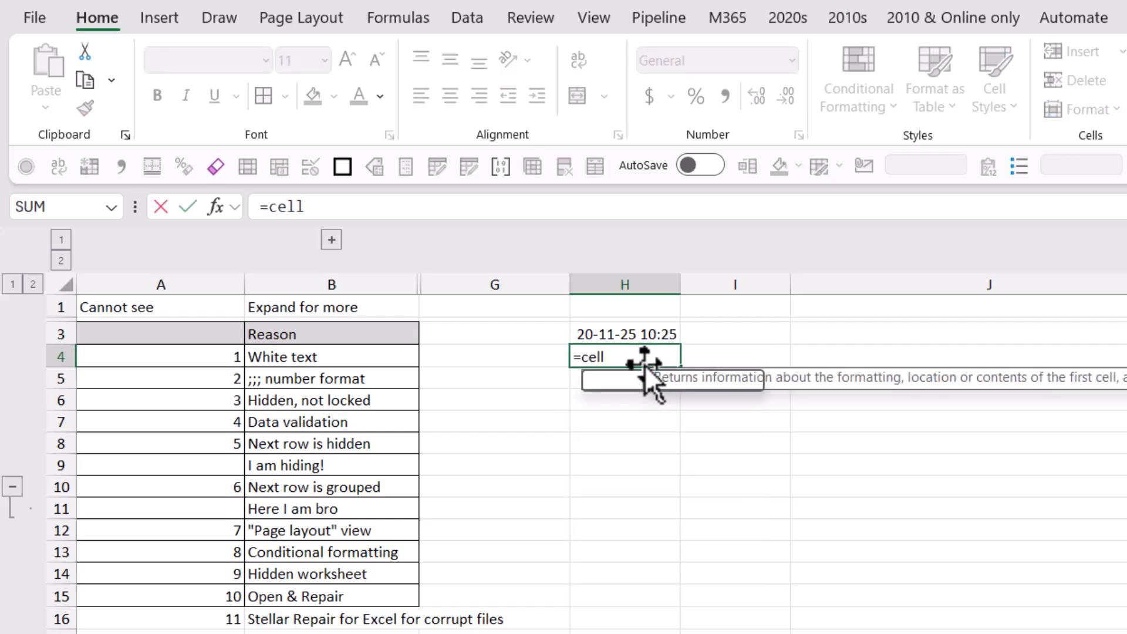
{"action": "key", "text": "Tab"}
{"action": "double_click", "coordinate": [688, 485]}
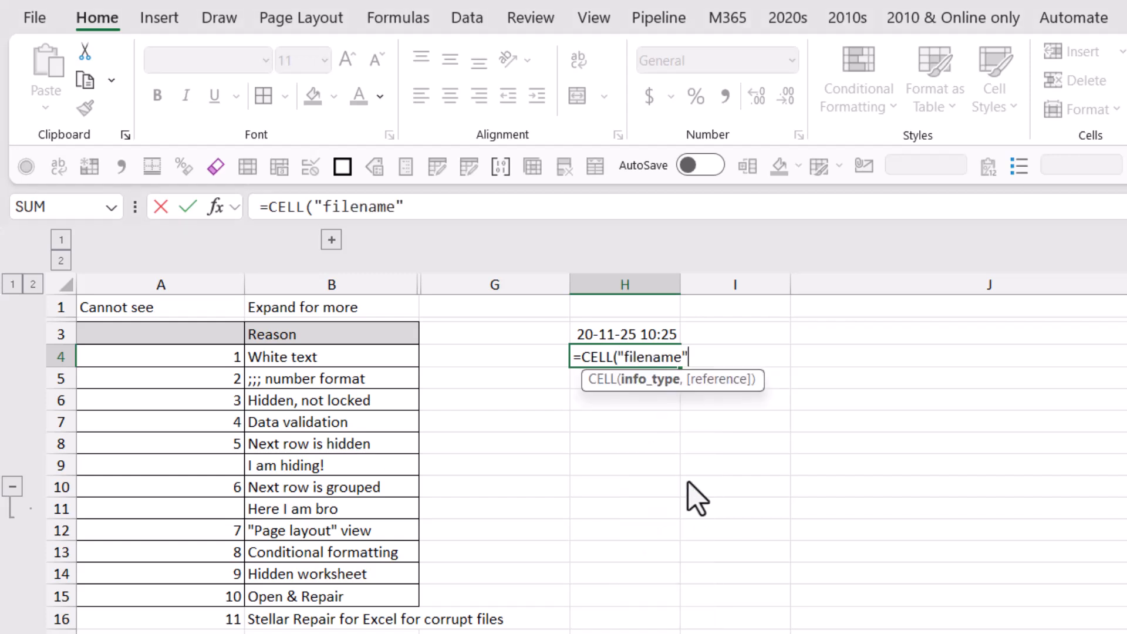
{"action": "type", "text": ","}
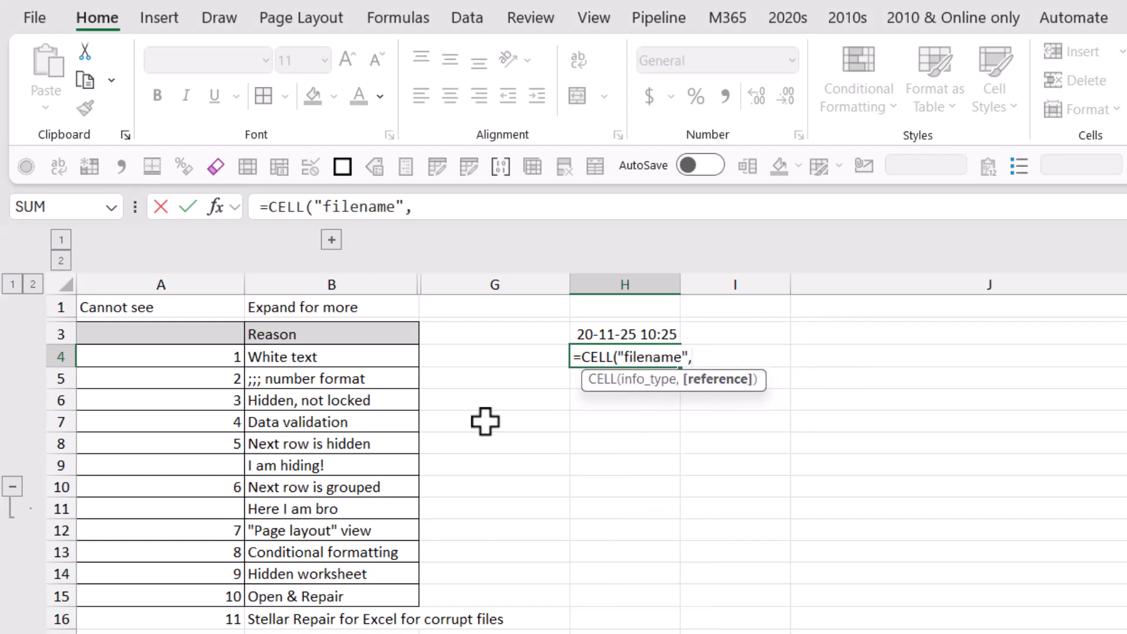
{"action": "left_click", "coordinate": [132, 307]}
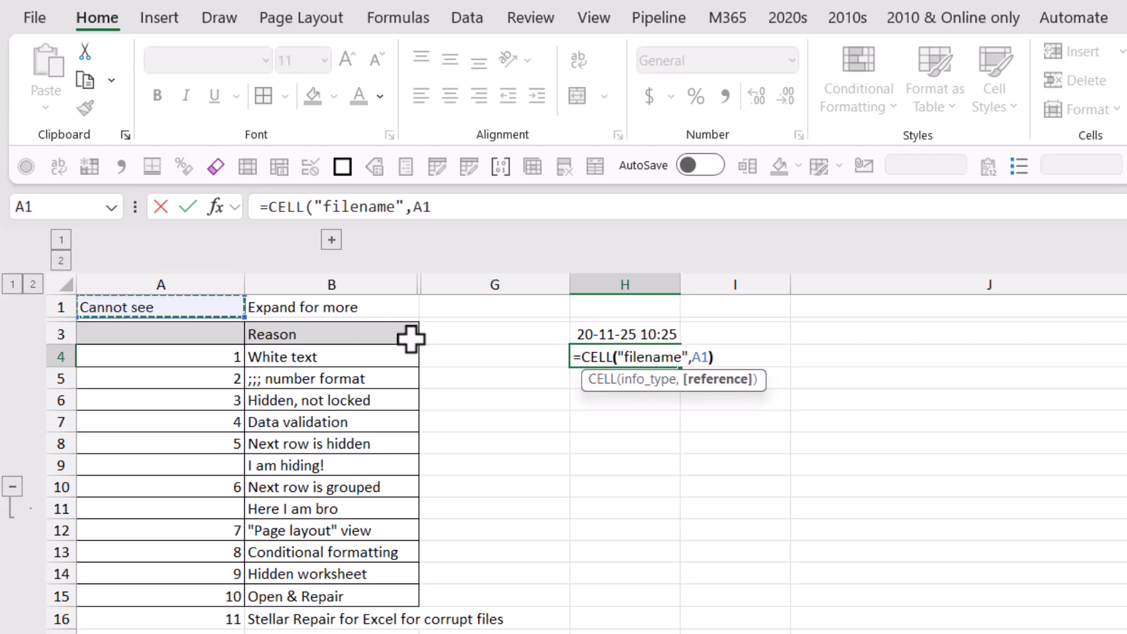
{"action": "type", "text": ")"}
{"action": "key", "text": "Return"}
{"action": "key", "text": "Up"}
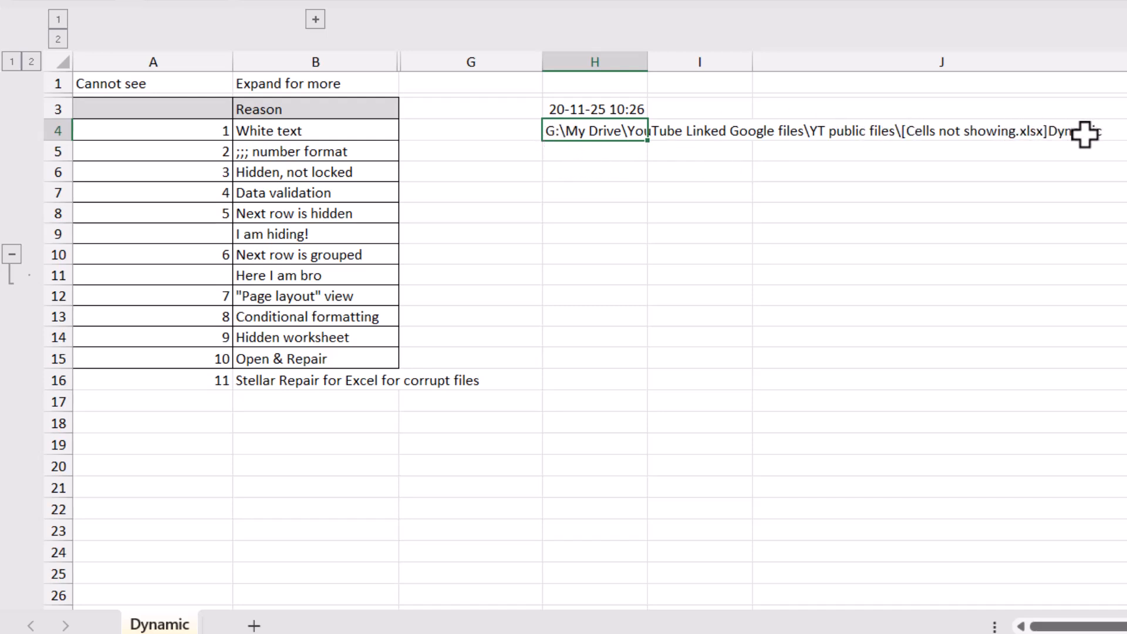
Enter the formula =TEXTAFTER(CELL("filename",A1),"]") in cell H5 to extract the sheet name.
{"action": "left_click", "coordinate": [598, 155]}
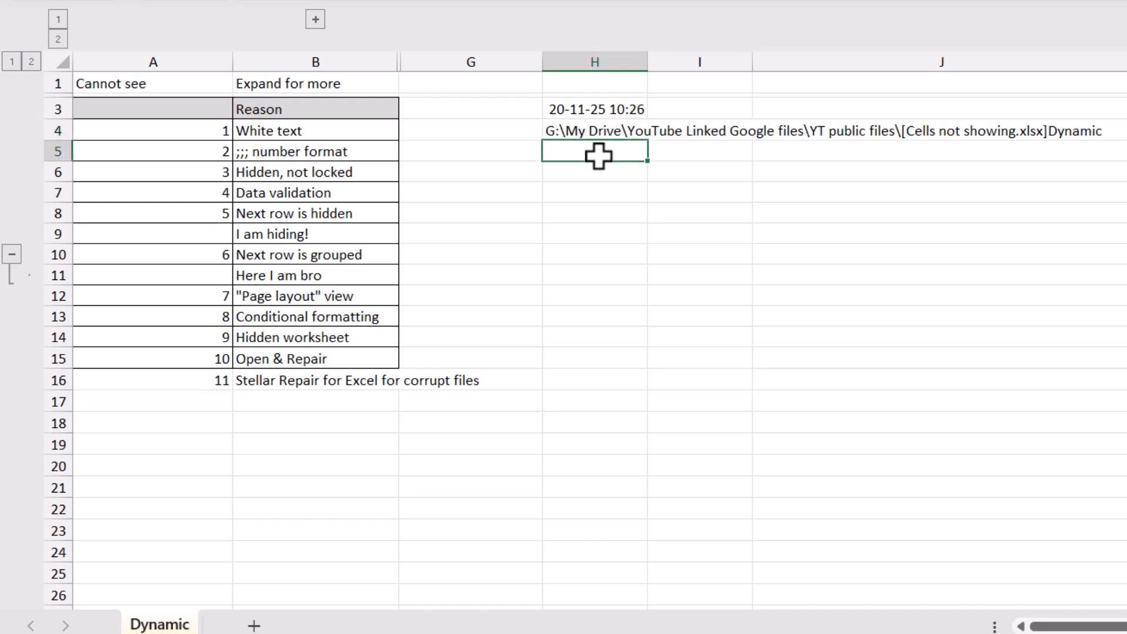
{"action": "type", "text": "=textaf"}
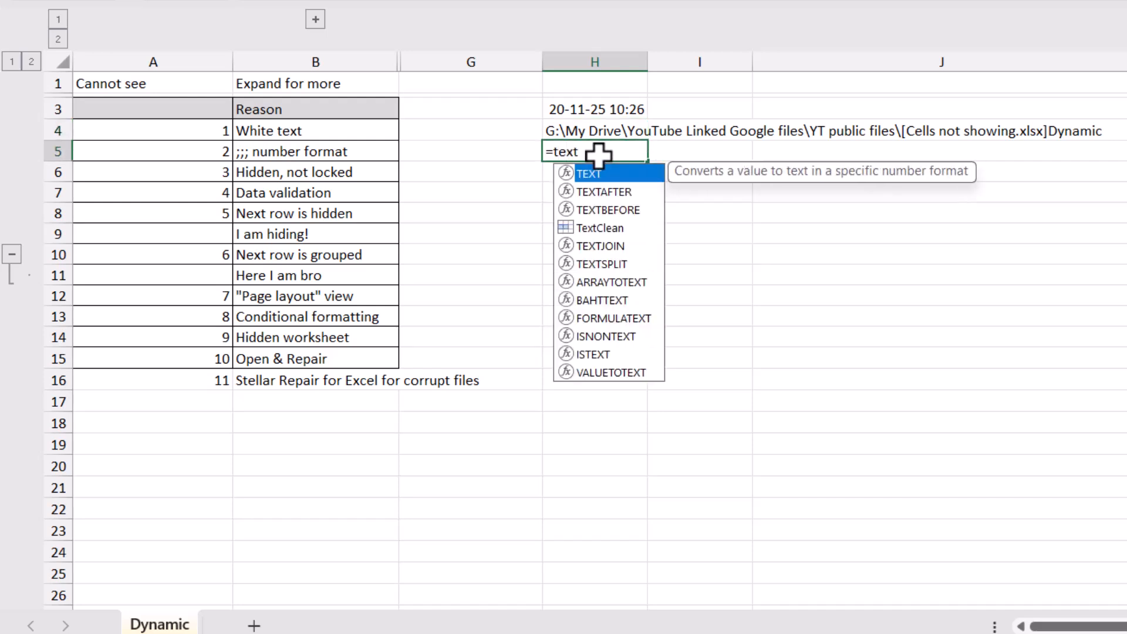
{"action": "key", "text": "Tab"}
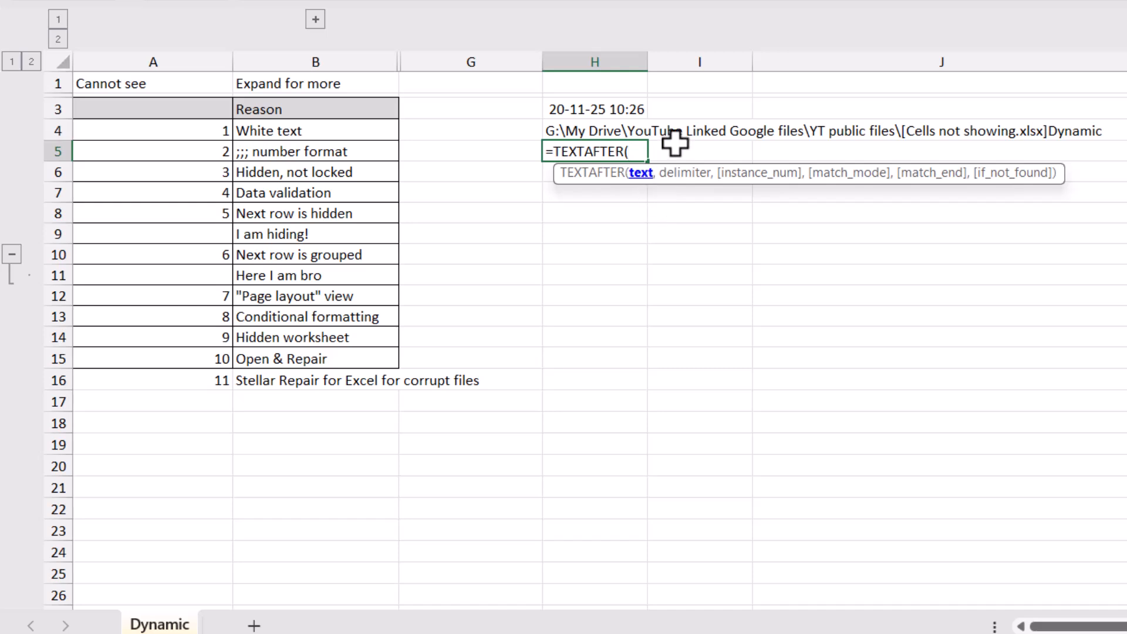
{"action": "type", "text": "cell"}
{"action": "key", "text": "Tab"}
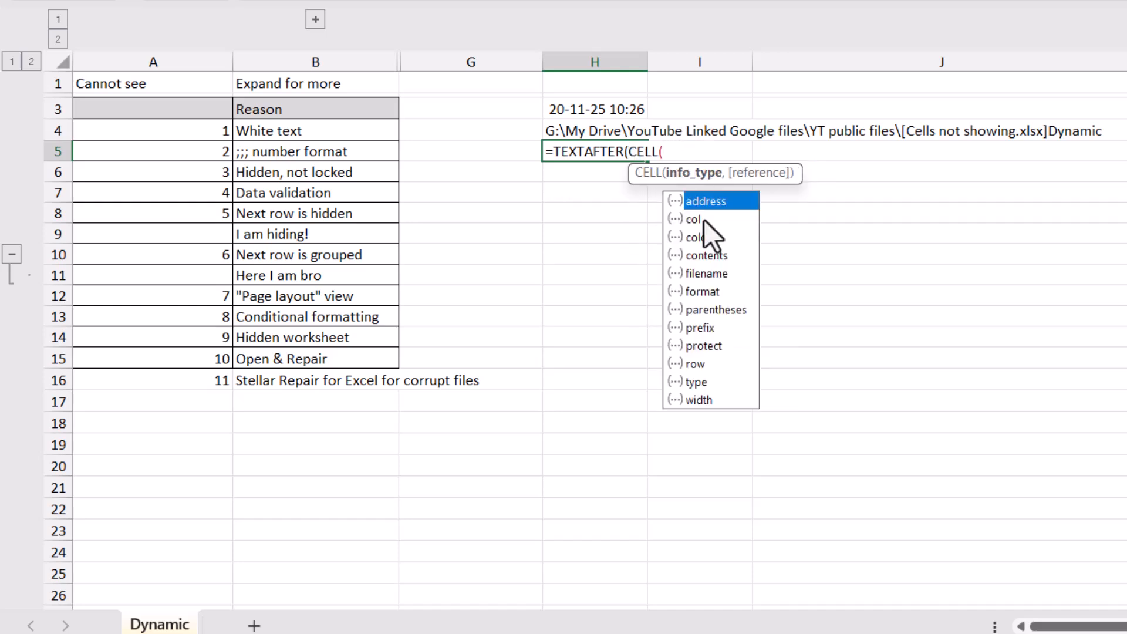
{"action": "type", "text": "\"filename\","}
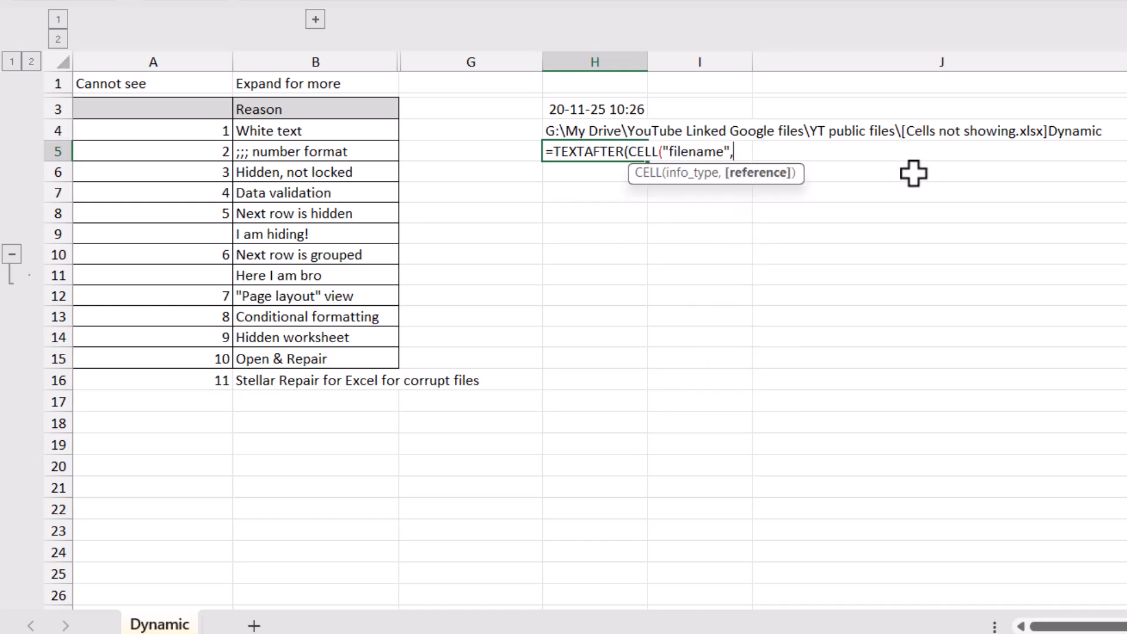
{"action": "left_click", "coordinate": [111, 80]}
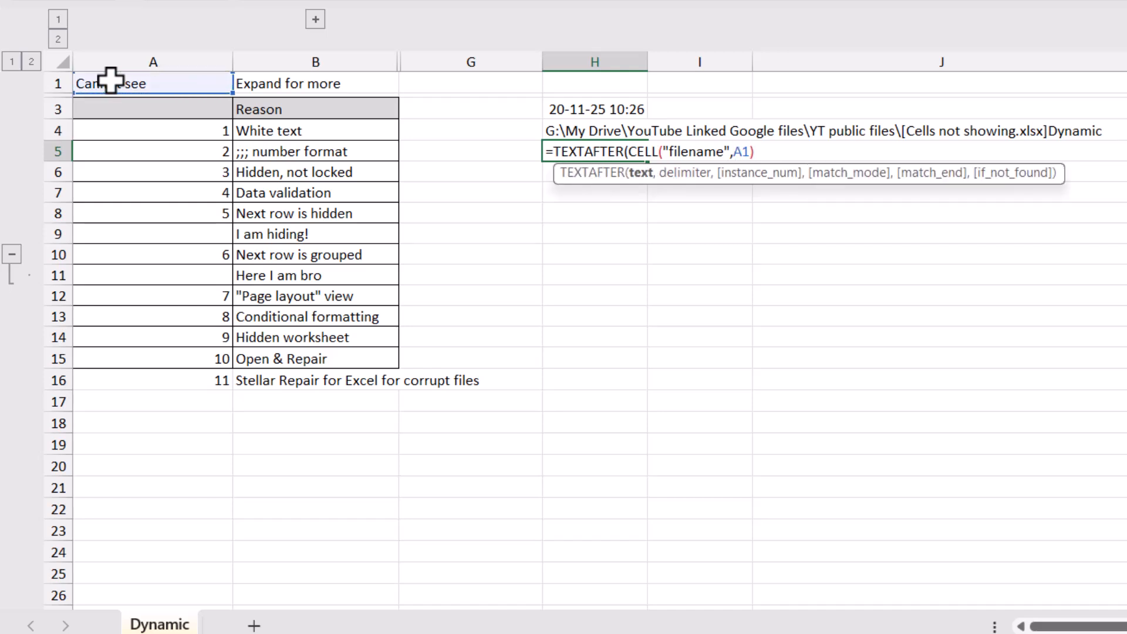
{"action": "type", "text": "),"}
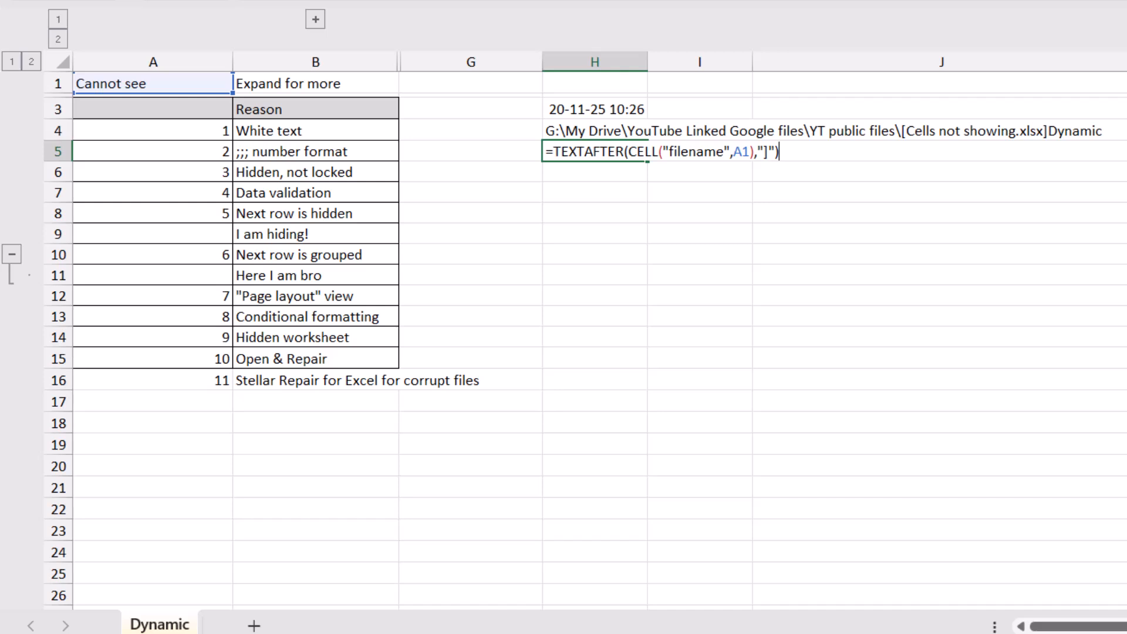
{"action": "key", "text": "Return"}
{"action": "key", "text": "Up"}
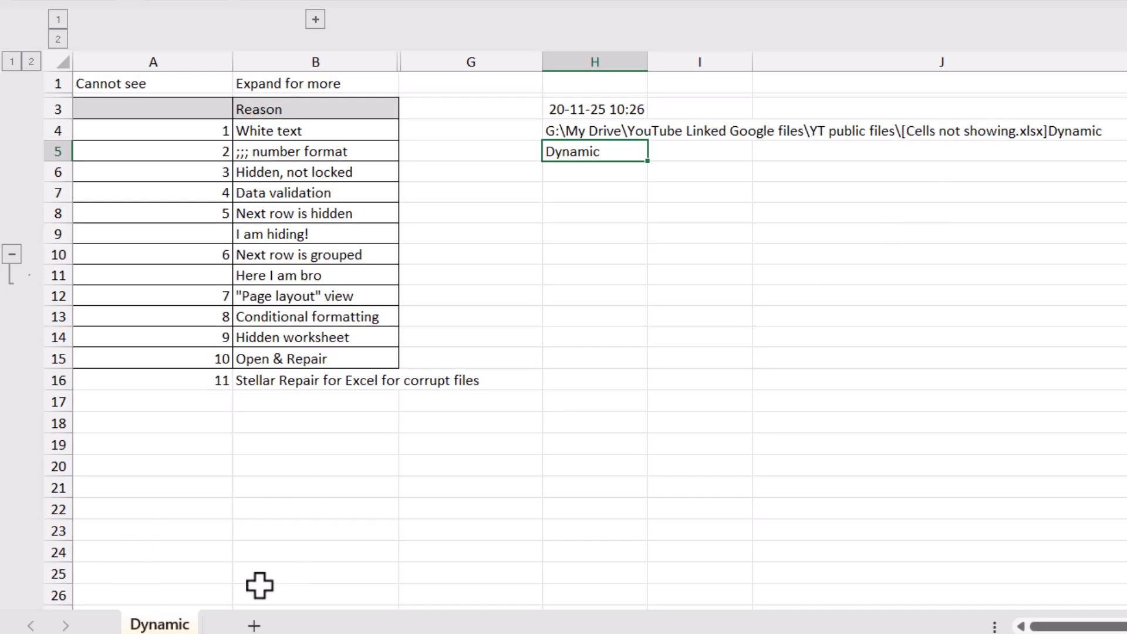
Rename the Dynamic worksheet as "Rename" to test the sheet name formulas.
{"action": "double_click", "coordinate": [194, 625]}
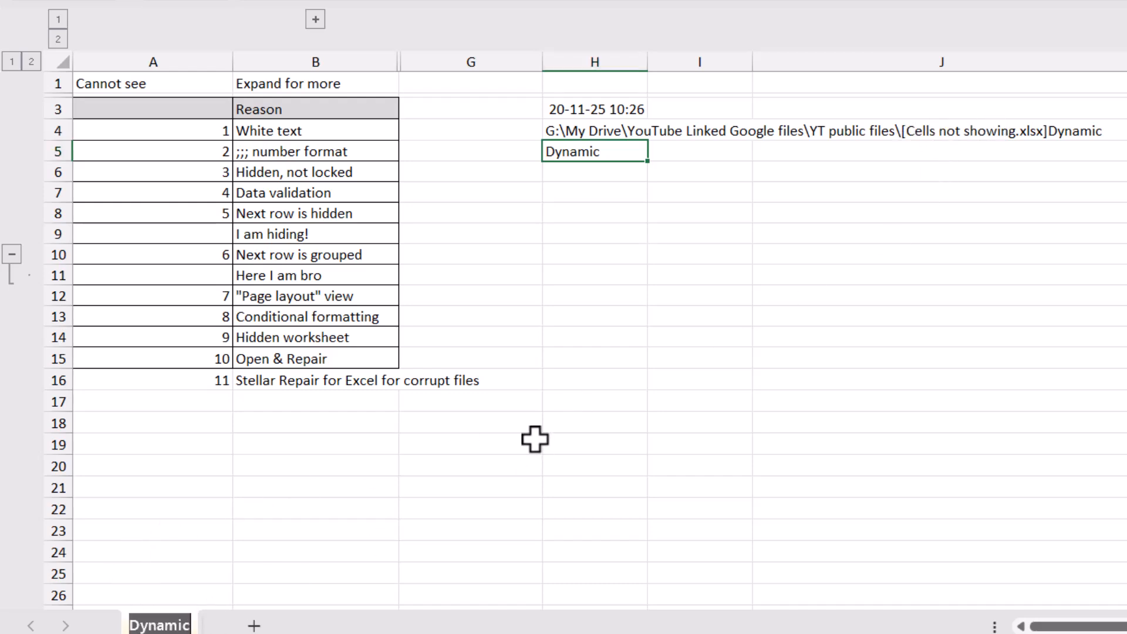
{"action": "type", "text": "Rename"}
{"action": "key", "text": "Return"}
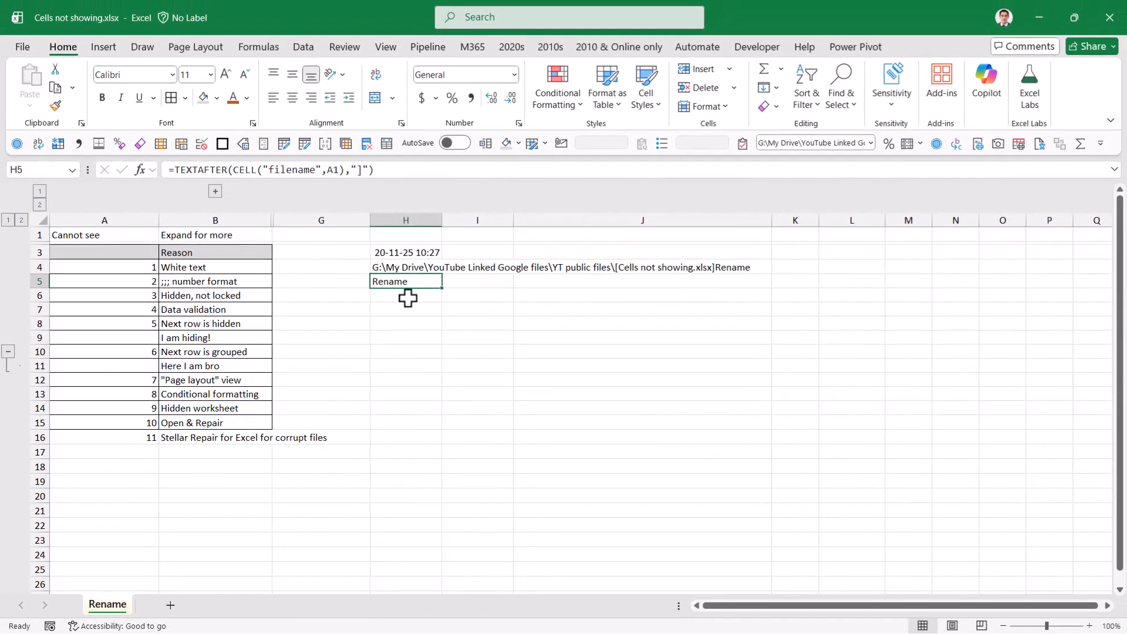
Check the page header in Page Layout view and return the worksheet to Normal view.
{"action": "left_click", "coordinate": [952, 627]}
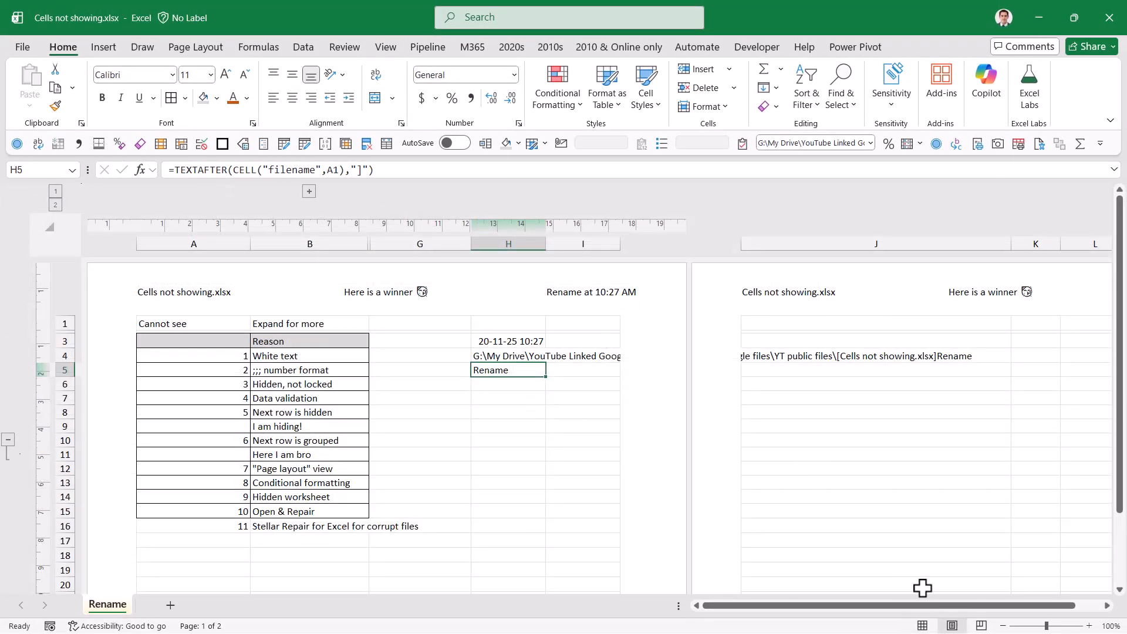
{"action": "left_click", "coordinate": [922, 625]}
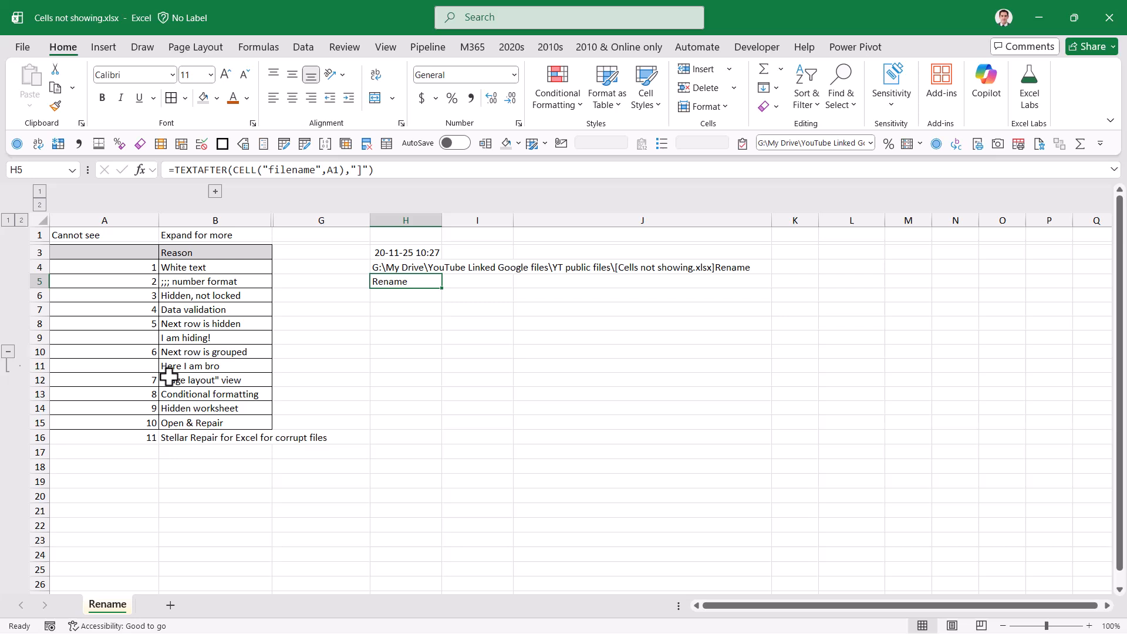
Expand the grouped columns C to F and select cell C13 in the Conditional formatting row.
{"action": "left_click", "coordinate": [247, 422]}
{"action": "key", "text": "Up"}
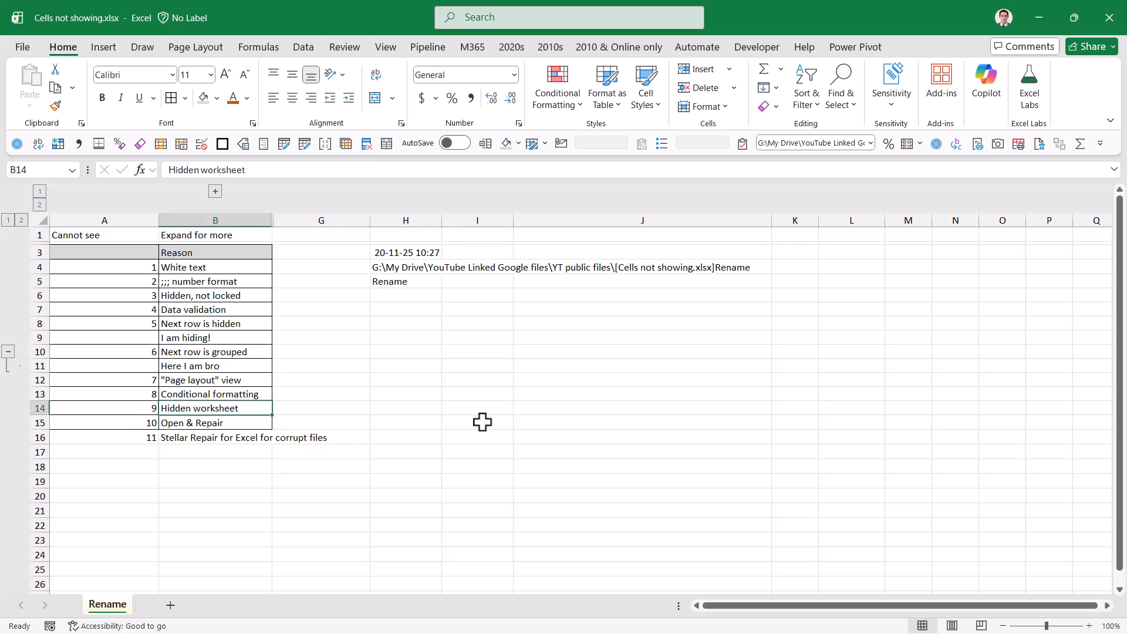
{"action": "key", "text": "Up"}
{"action": "key", "text": "Up"}
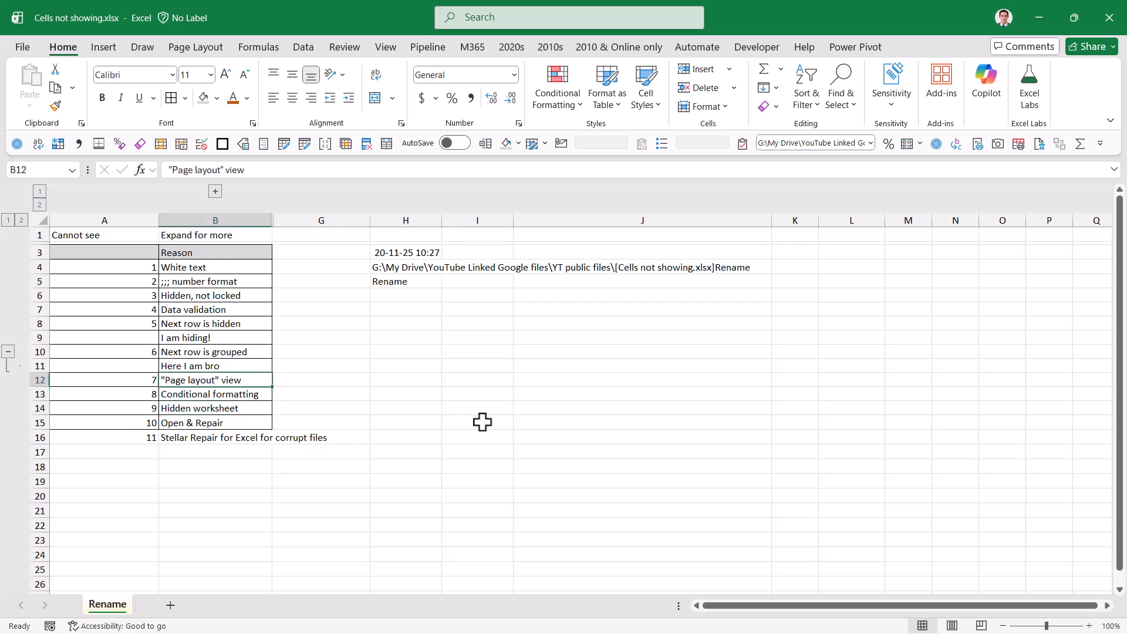
{"action": "key", "text": "Down"}
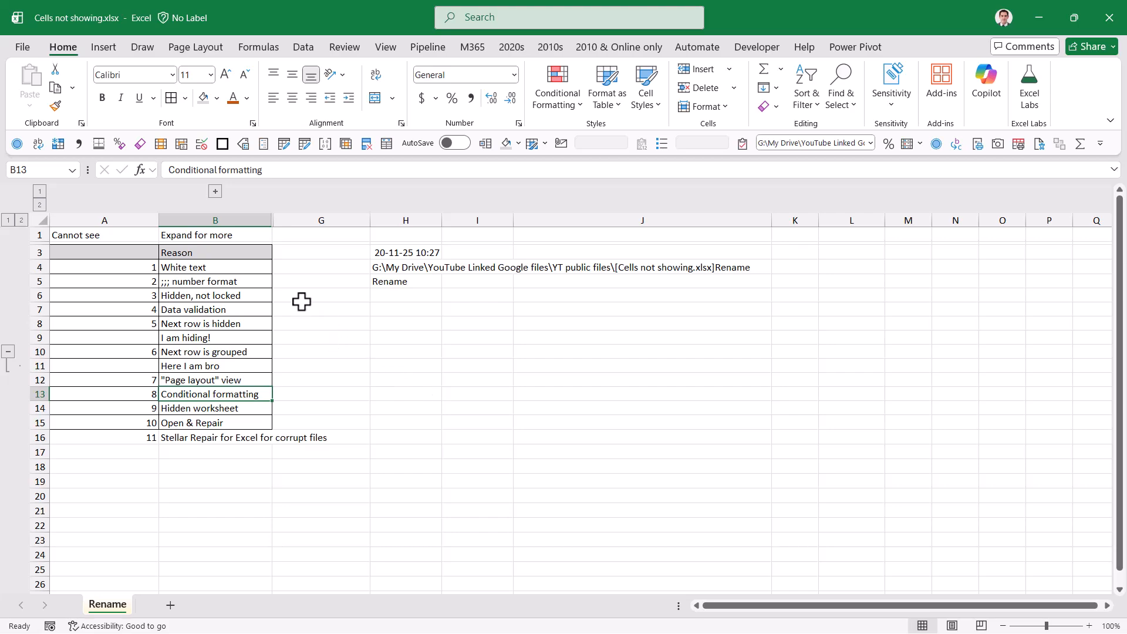
{"action": "left_click", "coordinate": [214, 192]}
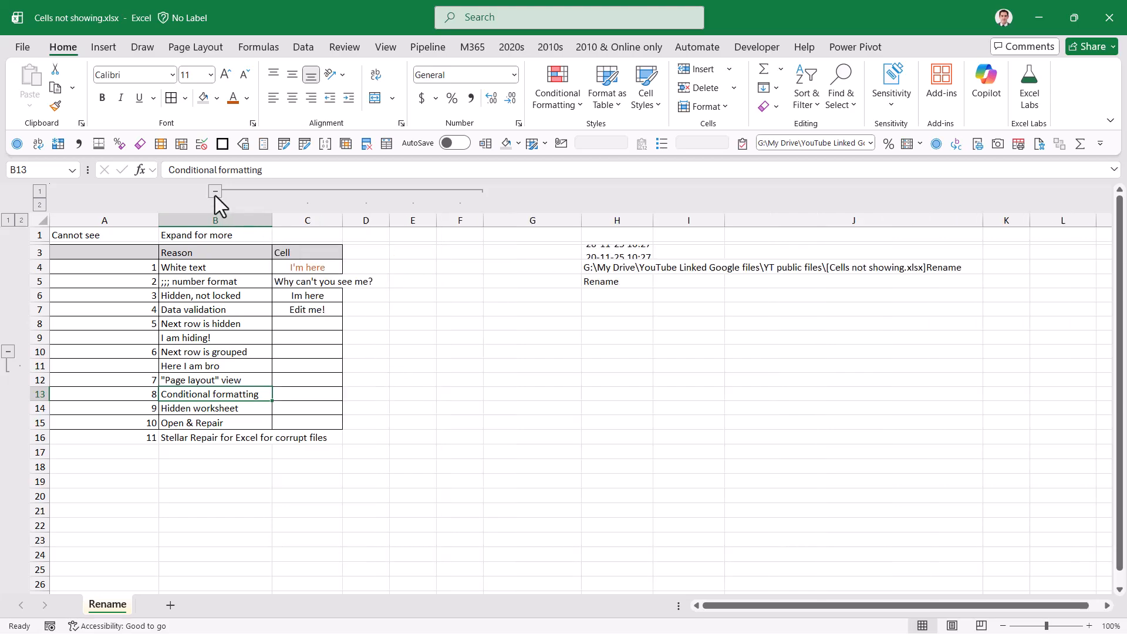
{"action": "left_click", "coordinate": [305, 398]}
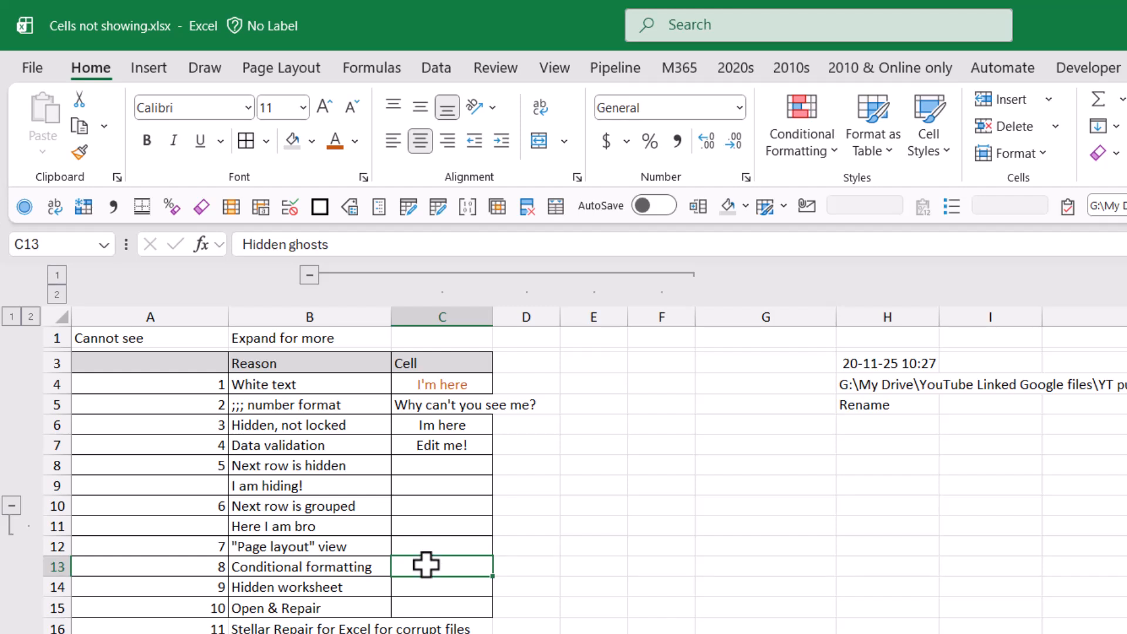
Inspect the conditional formatting rule applied to cell C13 in the Rules Manager and close it without changes.
{"action": "left_click", "coordinate": [805, 145]}
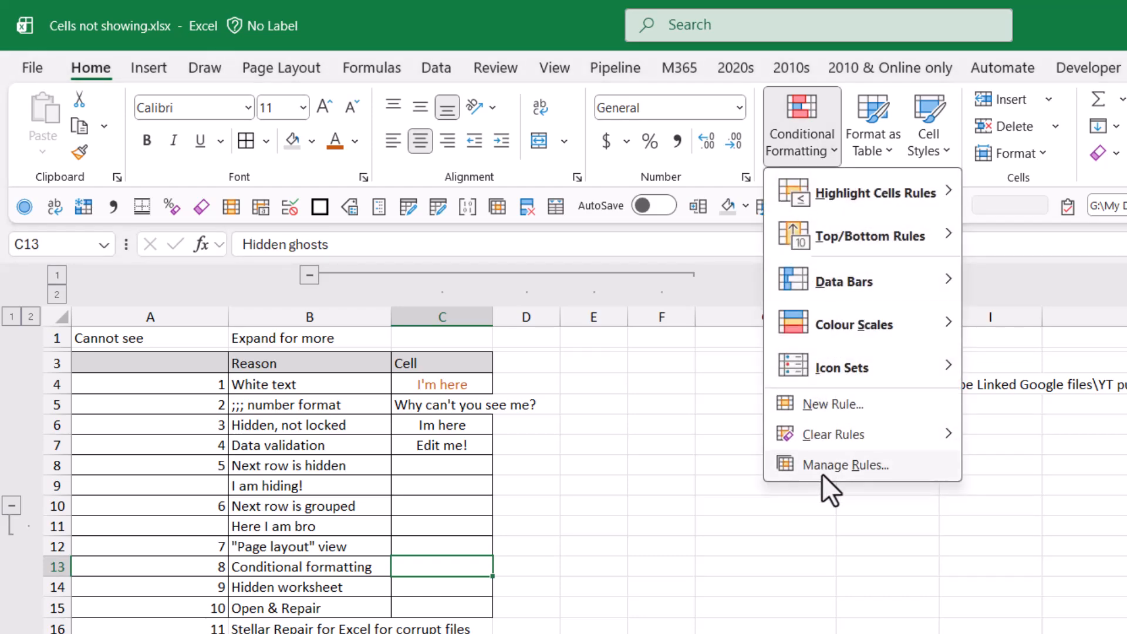
{"action": "left_click", "coordinate": [836, 465]}
{"action": "left_click", "coordinate": [502, 404]}
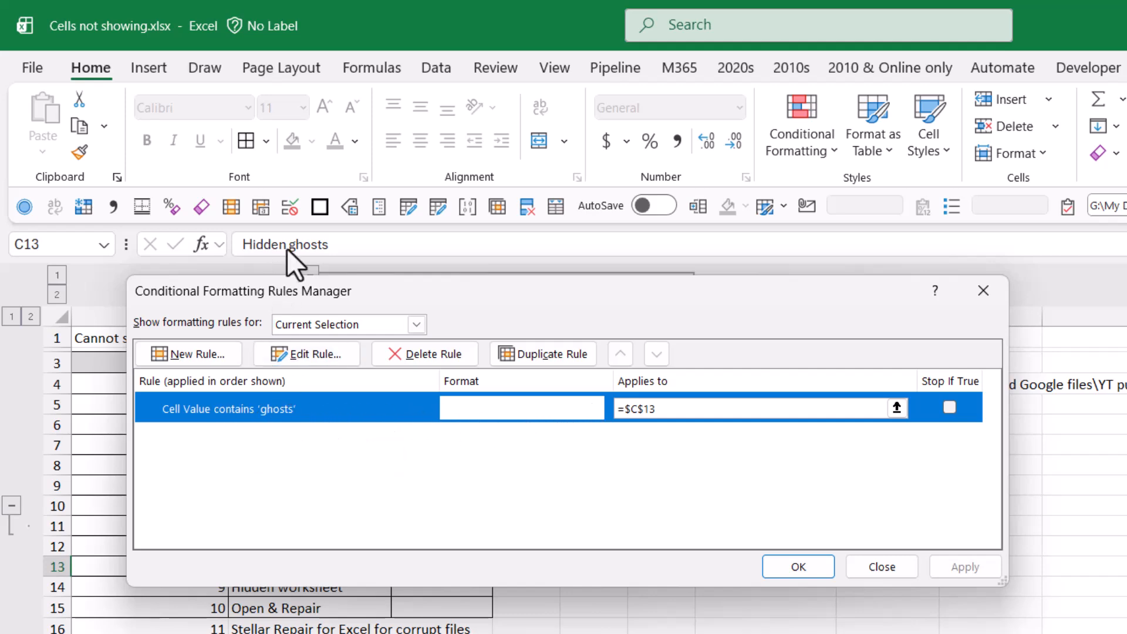
{"action": "left_click", "coordinate": [869, 567]}
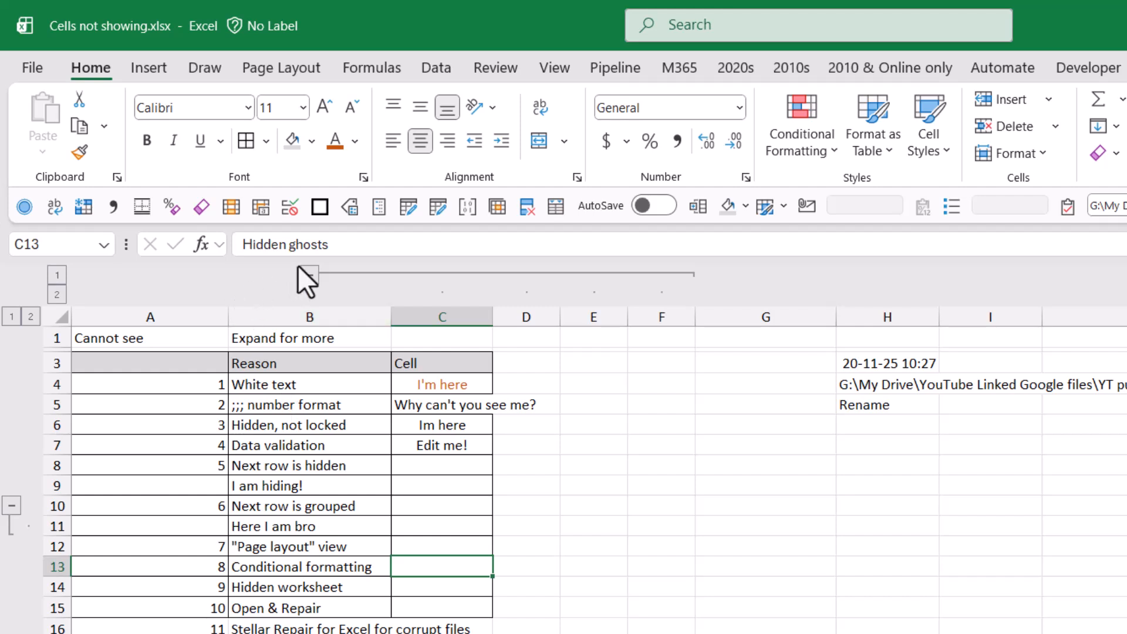
Change the text in cell C13 to "Hidden hosts" to test the conditional formatting rule.
{"action": "left_click", "coordinate": [305, 245]}
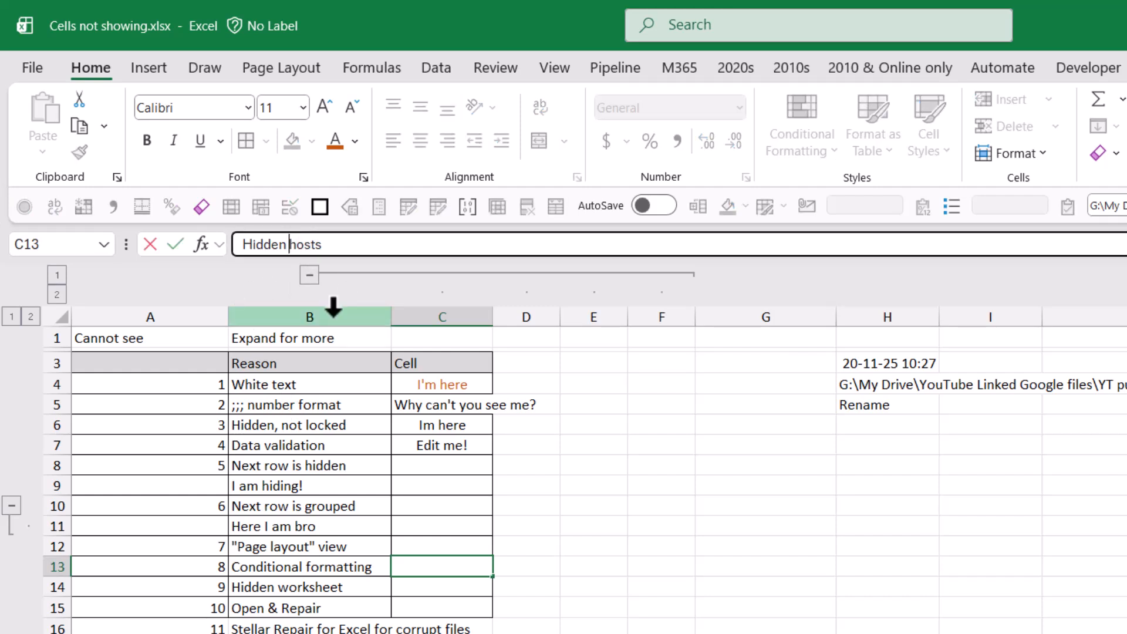
{"action": "key", "text": "Return"}
{"action": "key", "text": "Up"}
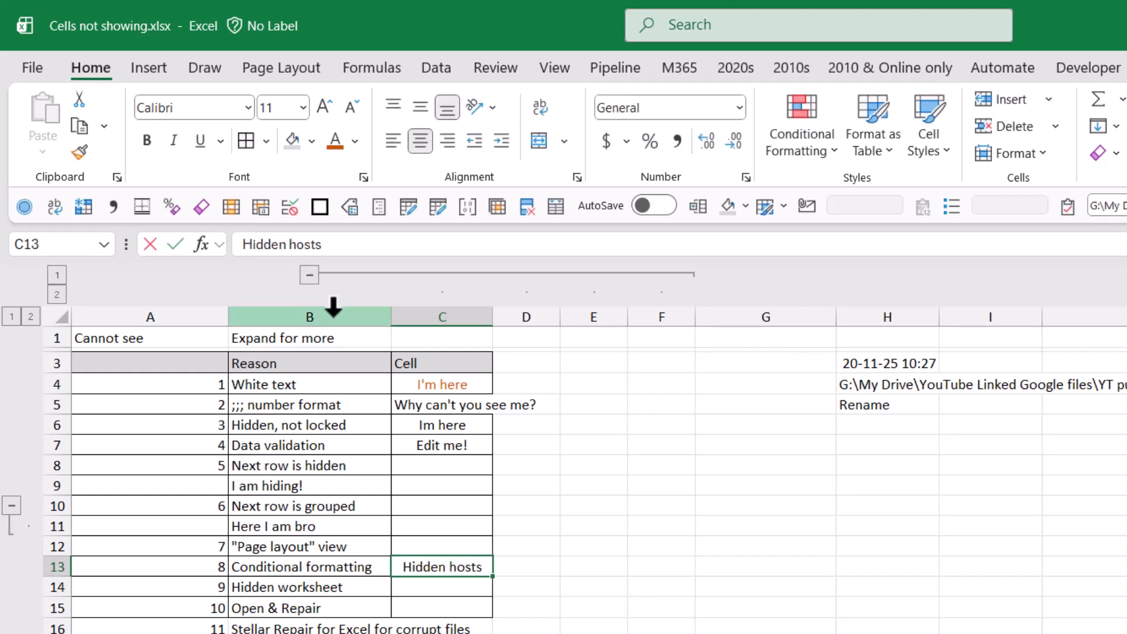
Change the text in cell C13 to "Hidden ghosts somehwere" and reselect the cell.
{"action": "key", "text": "F2"}
{"action": "type", "text": "g"}
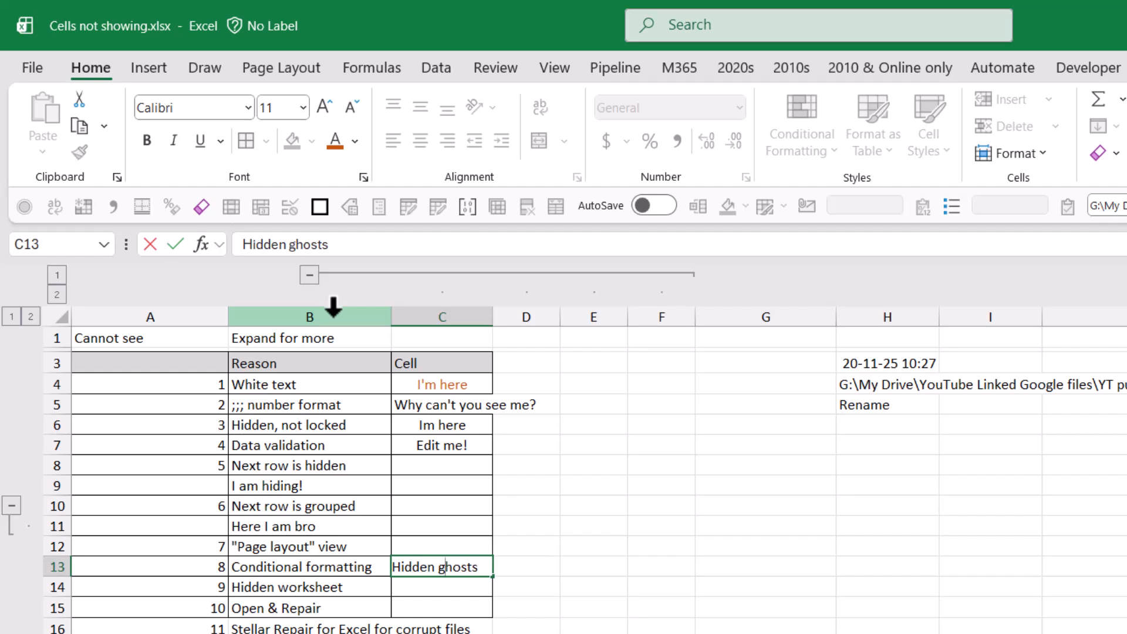
{"action": "type", "text": " somehwre"}
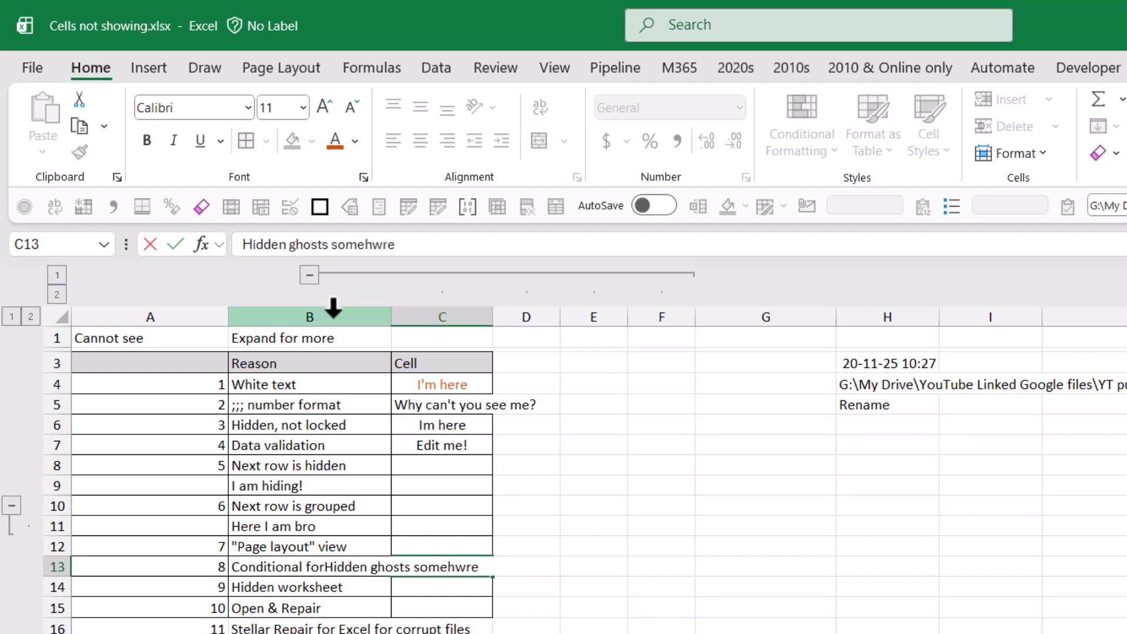
{"action": "key", "text": "BackSpace"}
{"action": "key", "text": "BackSpace"}
{"action": "type", "text": "ere"}
{"action": "key", "text": "Return"}
{"action": "key", "text": "Up"}
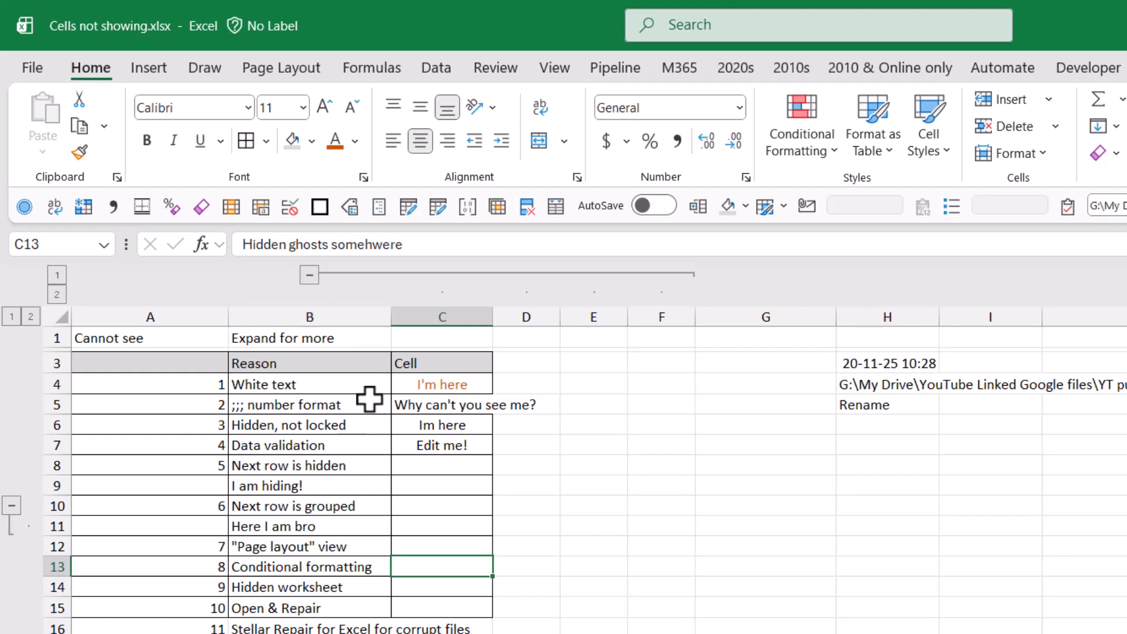
Add a Text That Contains highlight rule to B4:B15 for "hidd" with yellow fill and dark yellow text.
{"action": "left_click_drag", "start_coordinate": [359, 383], "coordinate": [347, 608]}
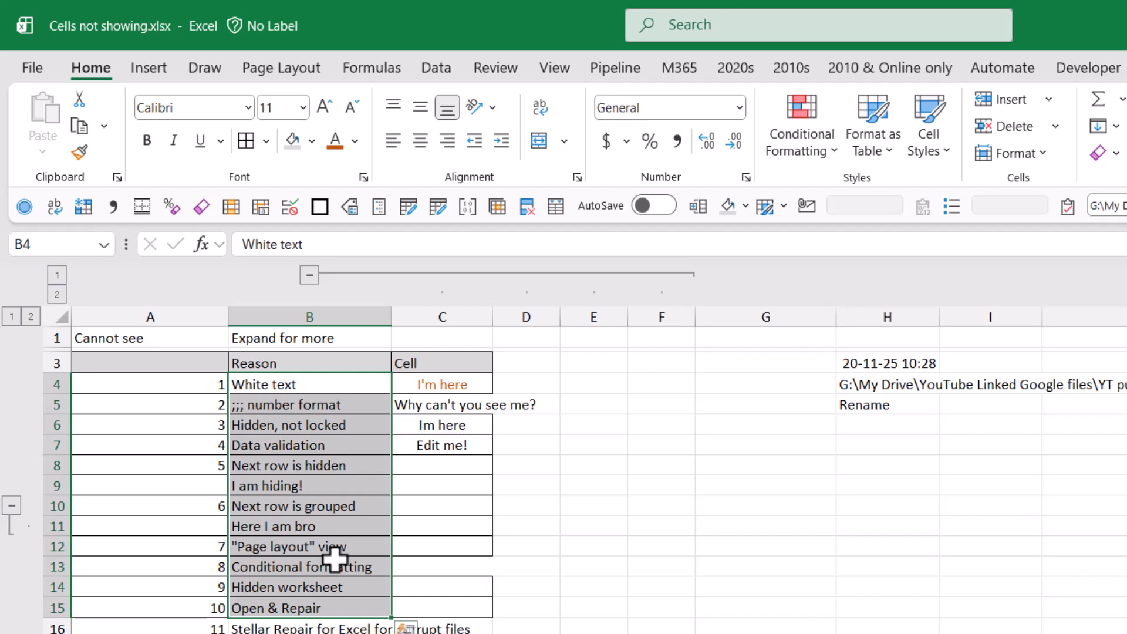
{"action": "left_click", "coordinate": [790, 154]}
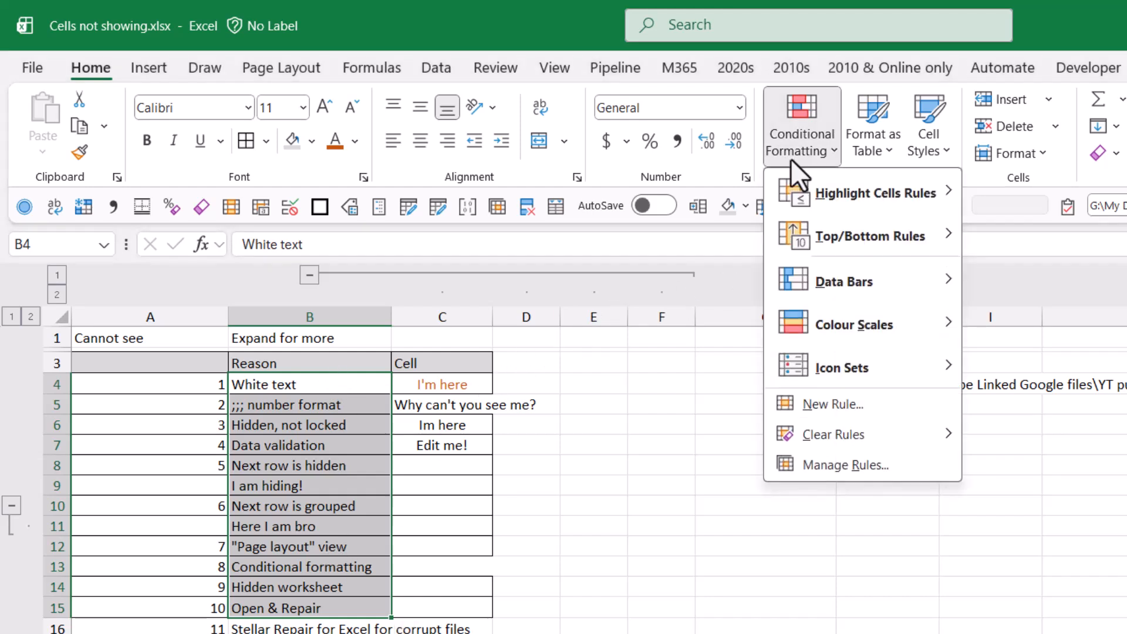
{"action": "mouse_move", "coordinate": [848, 207]}
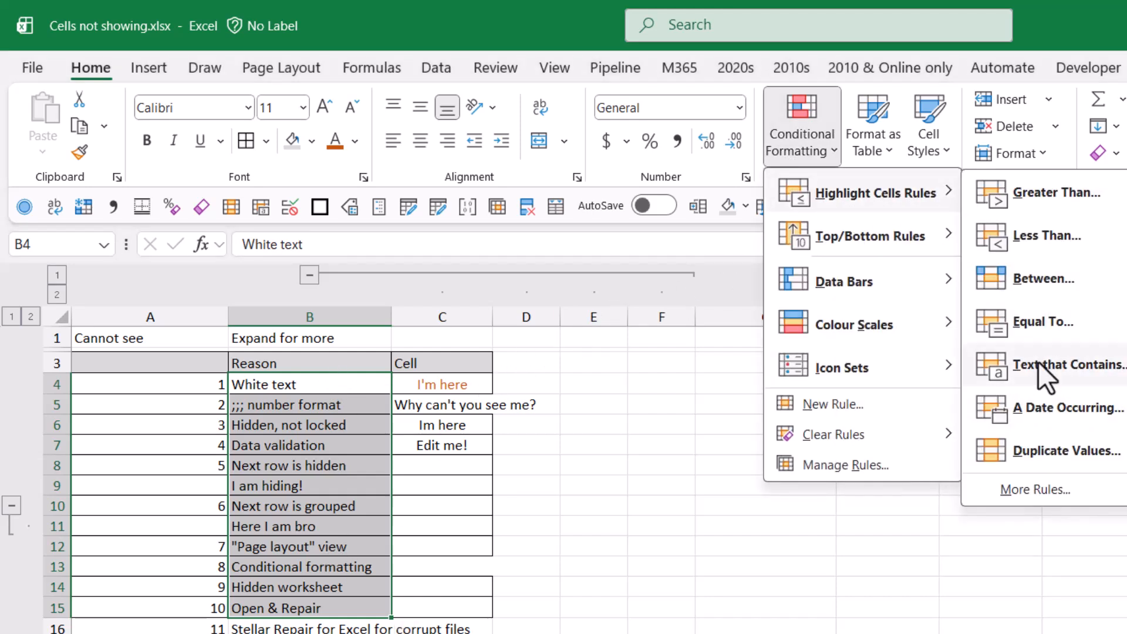
{"action": "left_click", "coordinate": [1079, 379]}
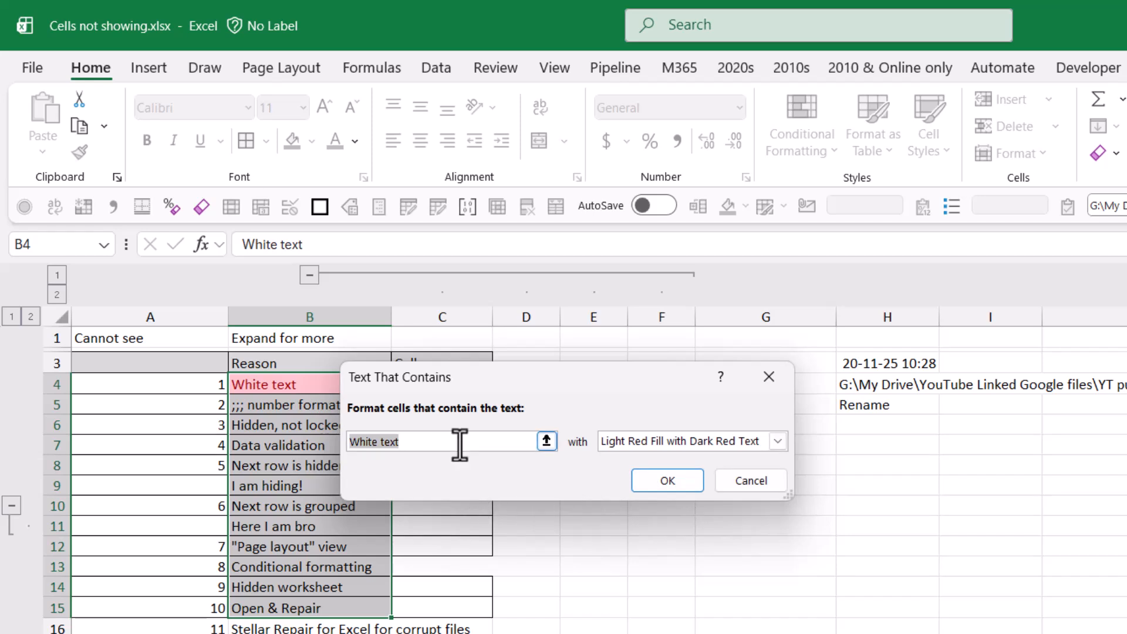
{"action": "type", "text": "hidd"}
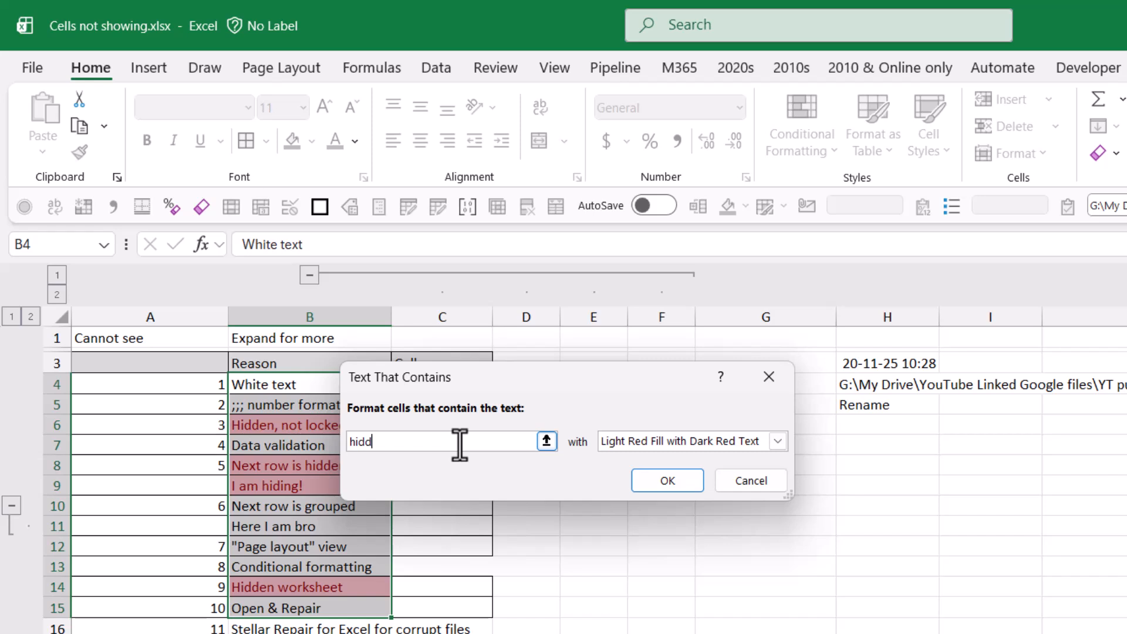
{"action": "left_click", "coordinate": [639, 445]}
{"action": "left_click", "coordinate": [666, 474]}
{"action": "left_click", "coordinate": [669, 483]}
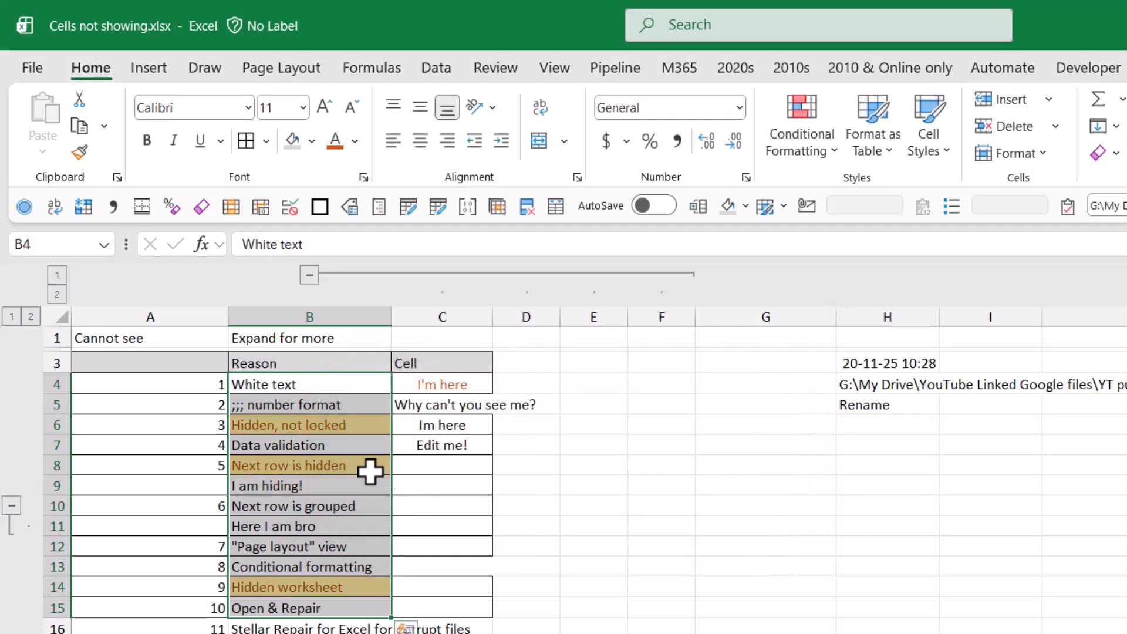
Use Go To Special to select all cells on the sheet that have conditional formats.
{"action": "left_click", "coordinate": [722, 485]}
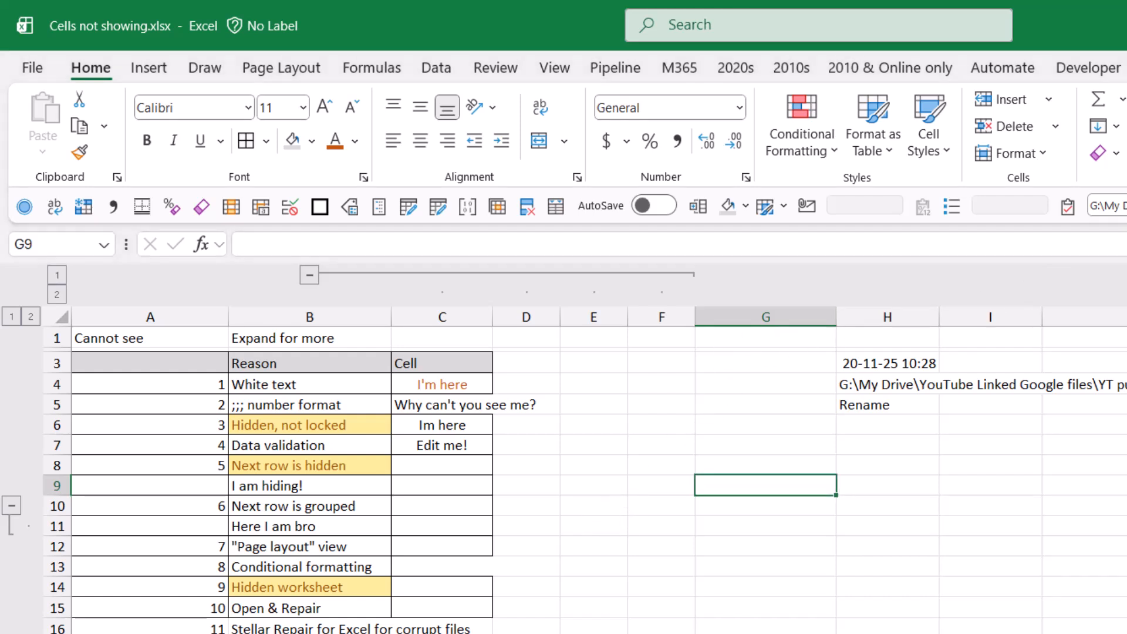
{"action": "key", "text": "F5"}
{"action": "key", "text": "alt+s"}
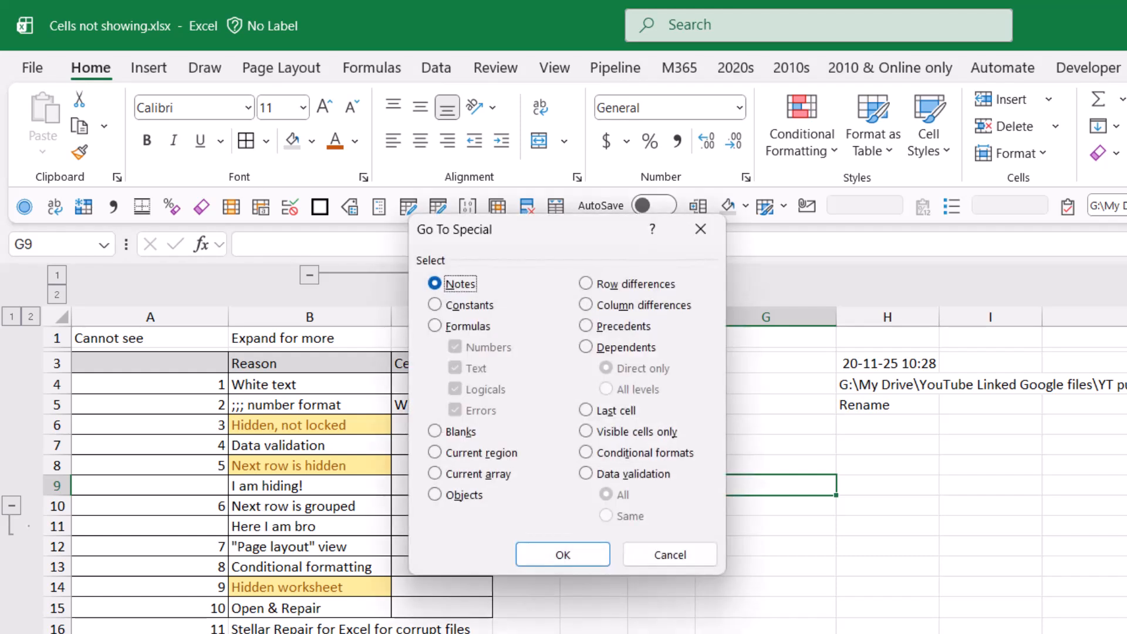
{"action": "left_click", "coordinate": [639, 453]}
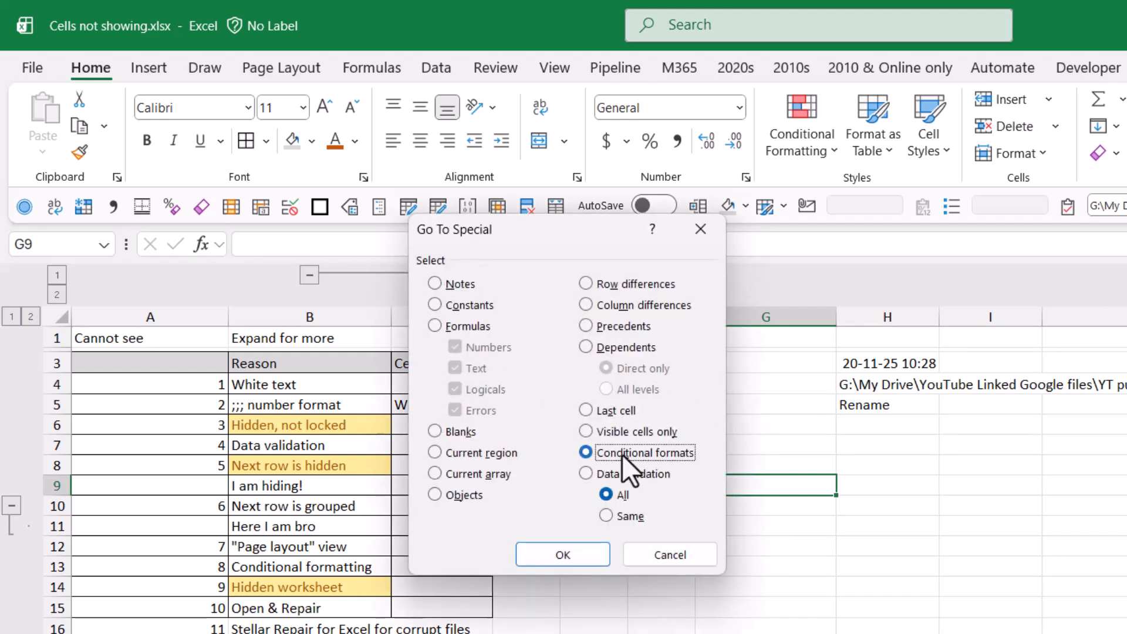
{"action": "left_click", "coordinate": [589, 550]}
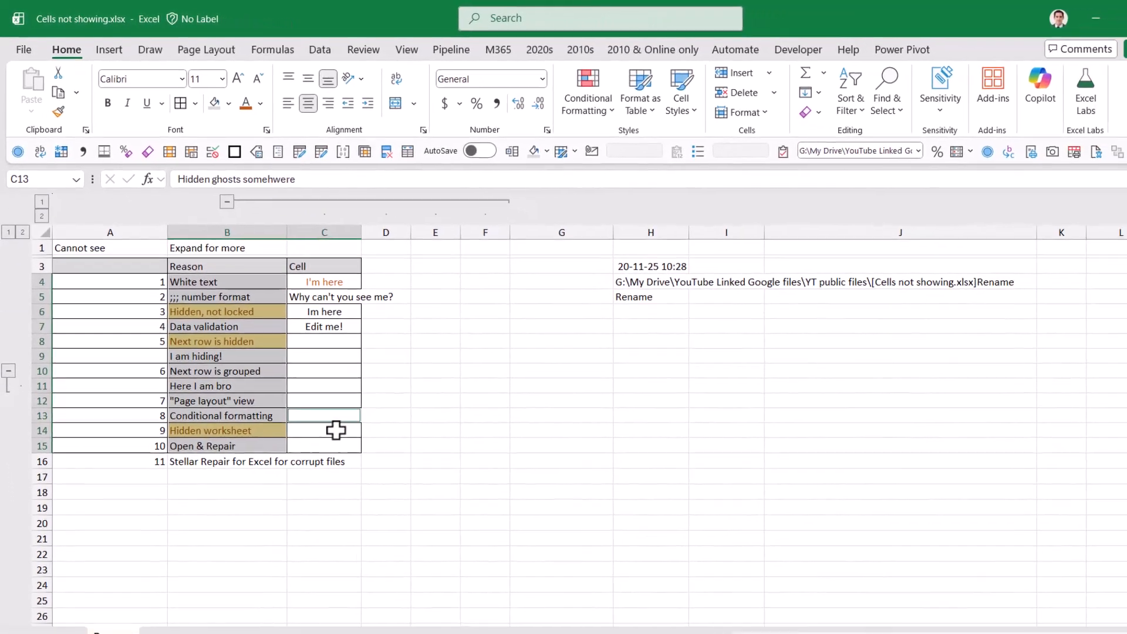
Unhide the worksheet named Hidden and return to the Rename worksheet.
{"action": "left_click", "coordinate": [464, 584]}
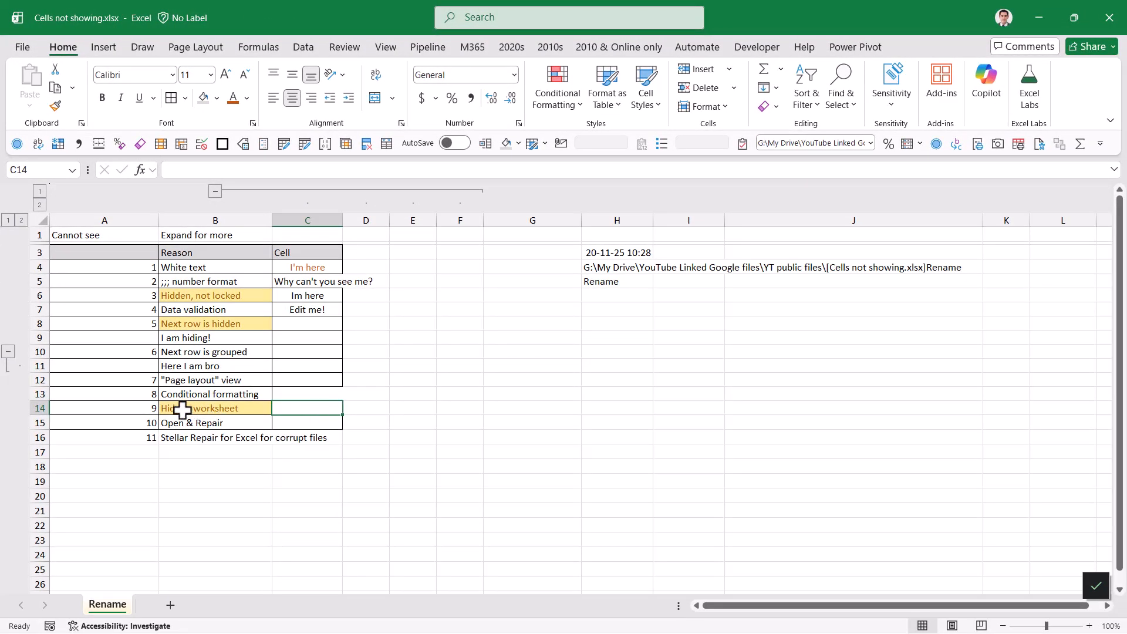
{"action": "right_click", "coordinate": [116, 611]}
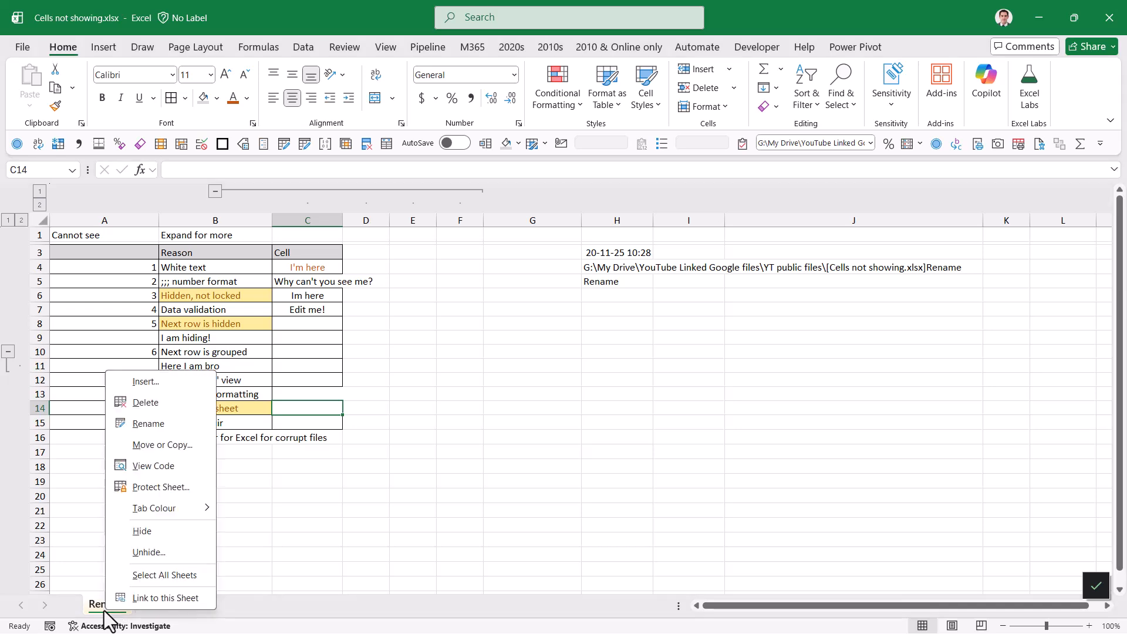
{"action": "left_click", "coordinate": [170, 554]}
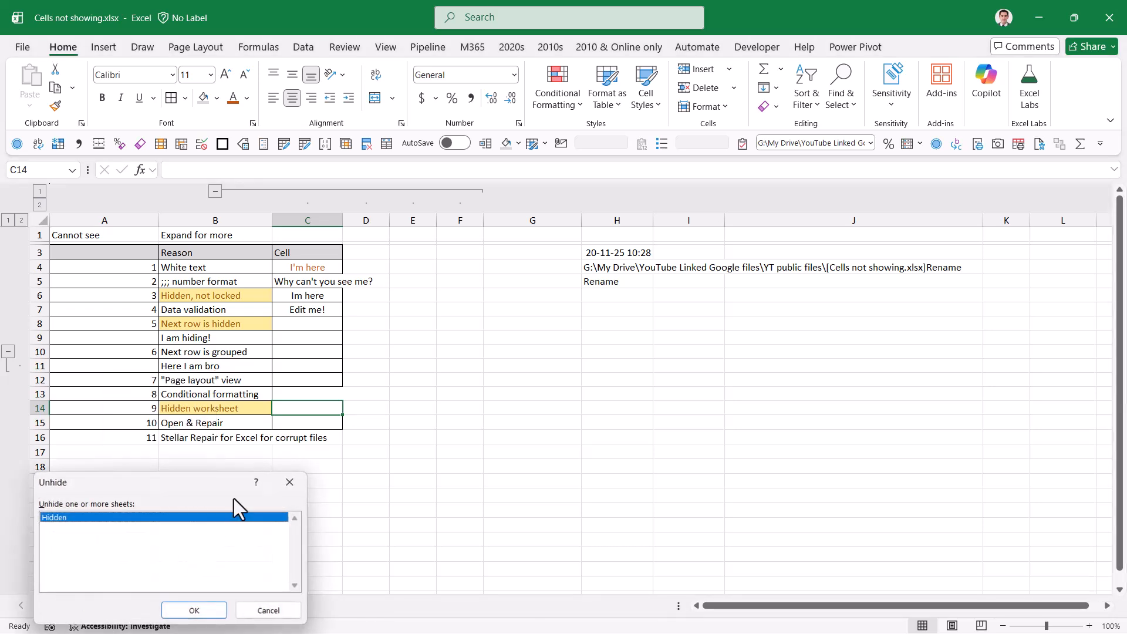
{"action": "left_click", "coordinate": [194, 610]}
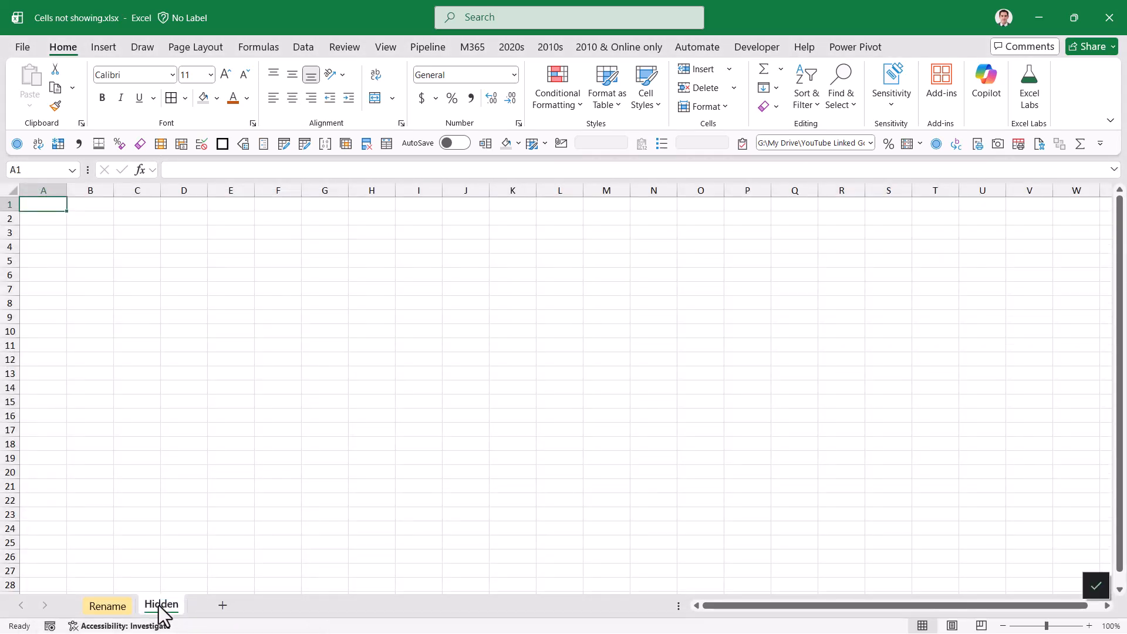
{"action": "left_click", "coordinate": [109, 611]}
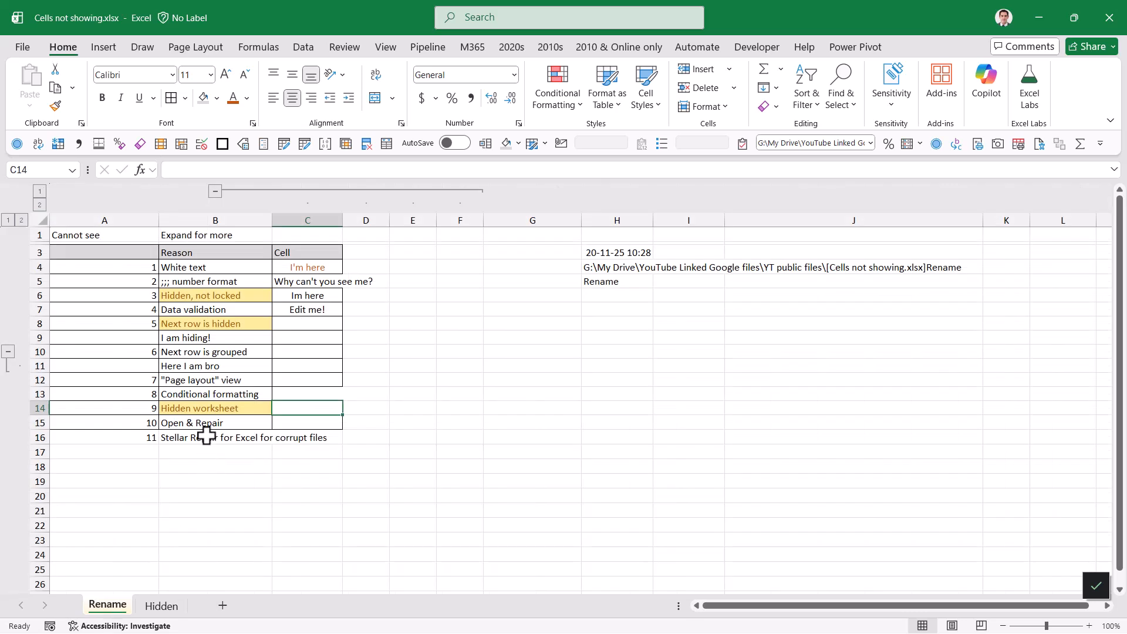
{"action": "left_click", "coordinate": [254, 424]}
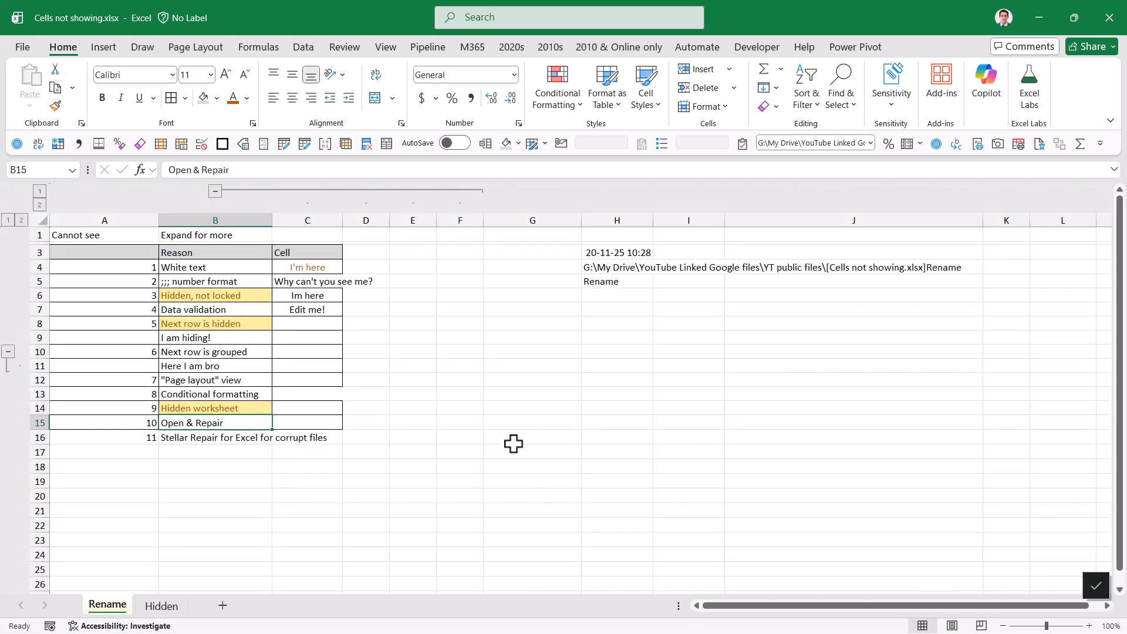
{"action": "key", "text": "Down"}
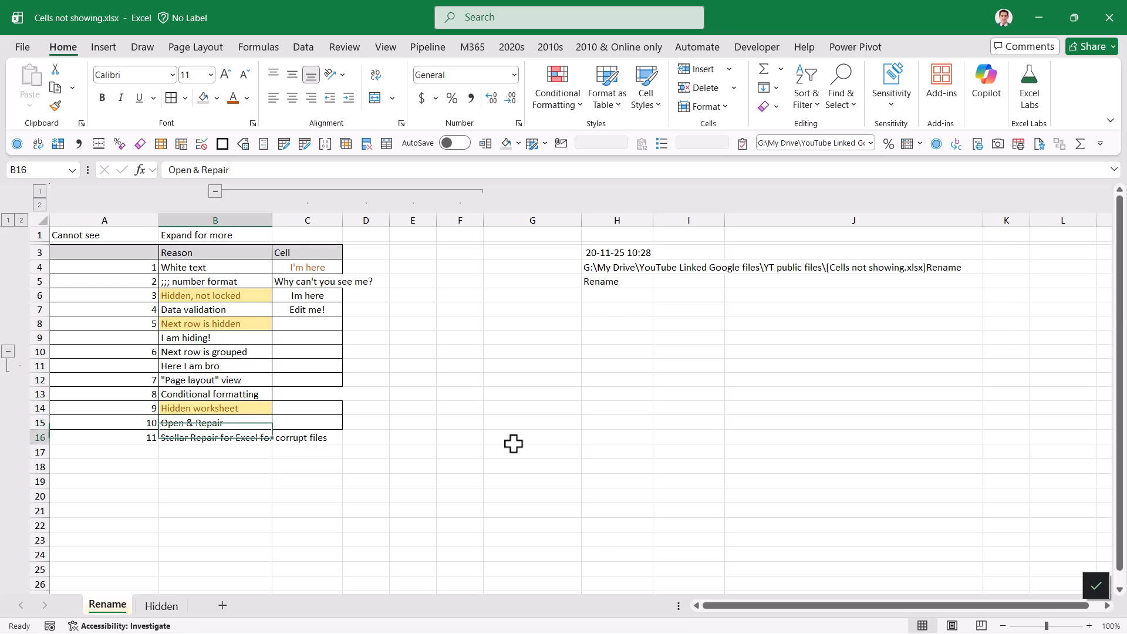
{"action": "key", "text": "Left"}
{"action": "key", "text": "Right"}
{"action": "left_click", "coordinate": [514, 444]}
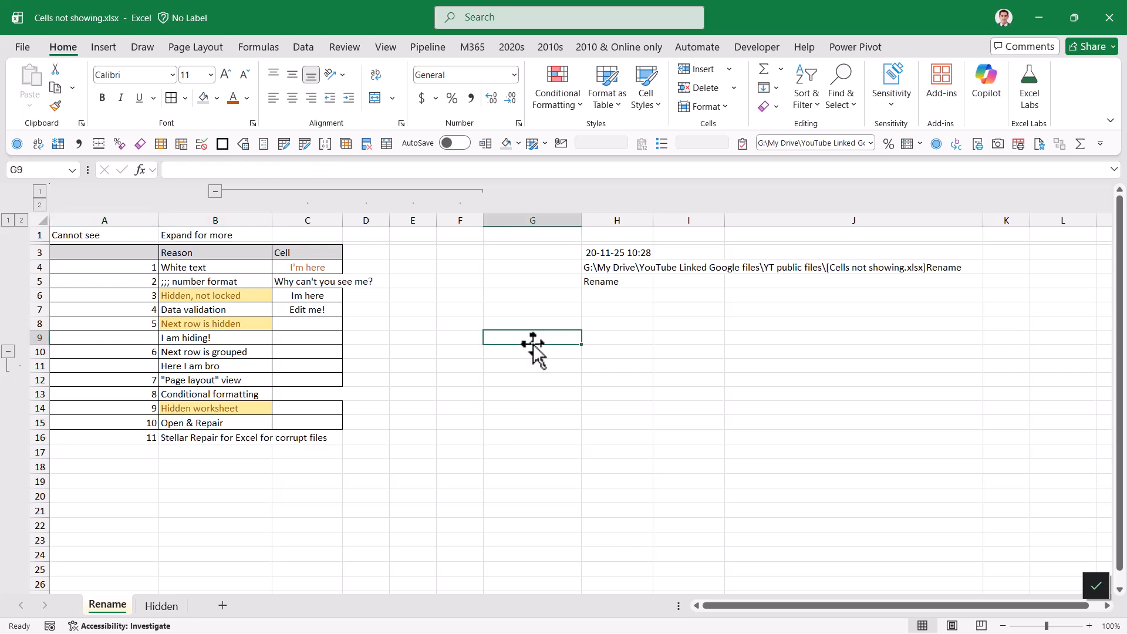
{"action": "left_click", "coordinate": [523, 311]}
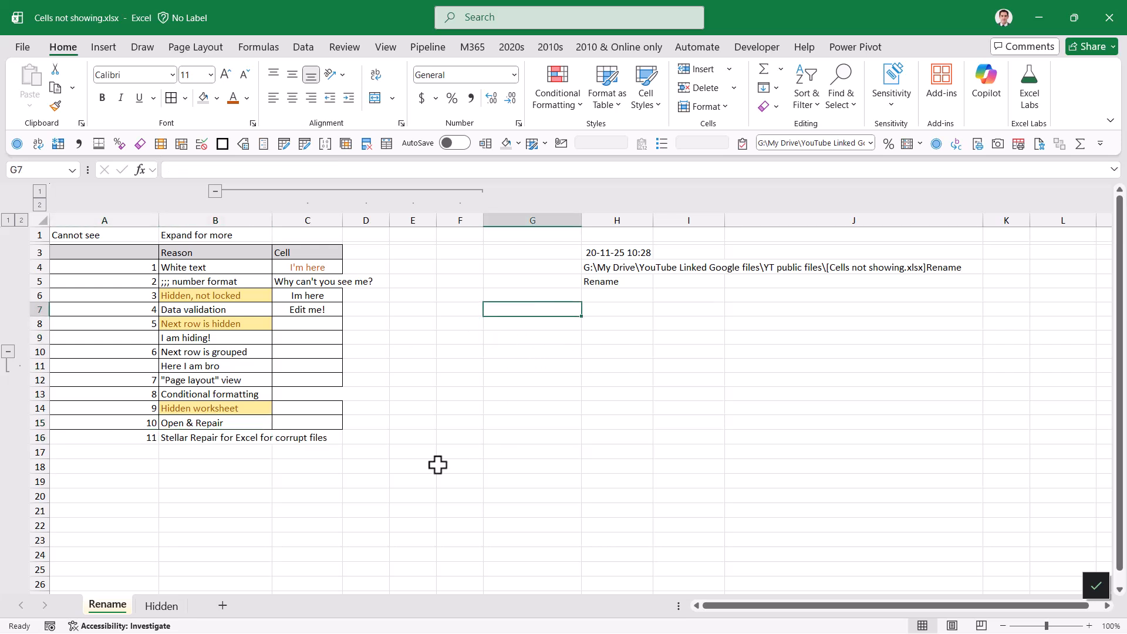
Browse for a workbook to open and display the alternative open modes, including Open and Repair.
{"action": "left_click", "coordinate": [24, 48]}
{"action": "left_click", "coordinate": [69, 149]}
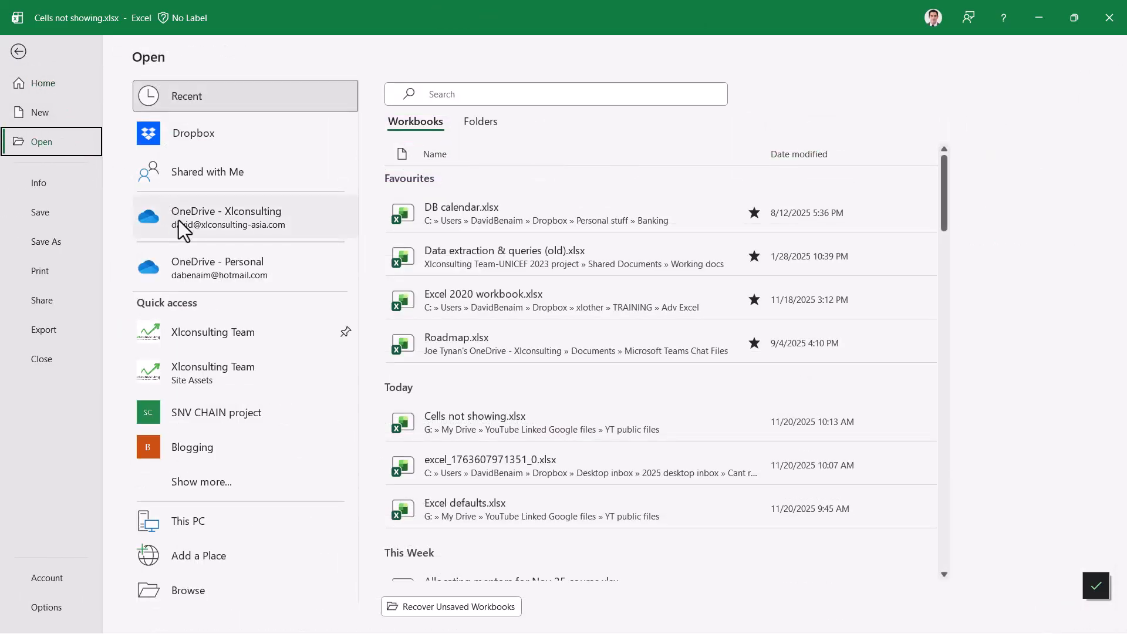
{"action": "left_click", "coordinate": [199, 590]}
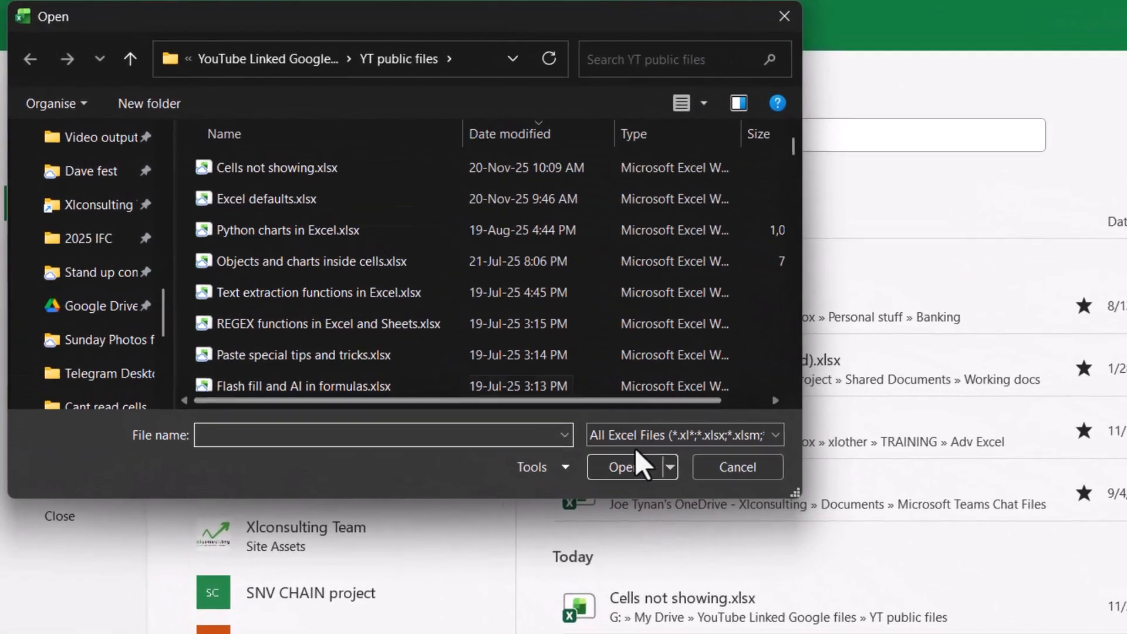
{"action": "left_click", "coordinate": [670, 467]}
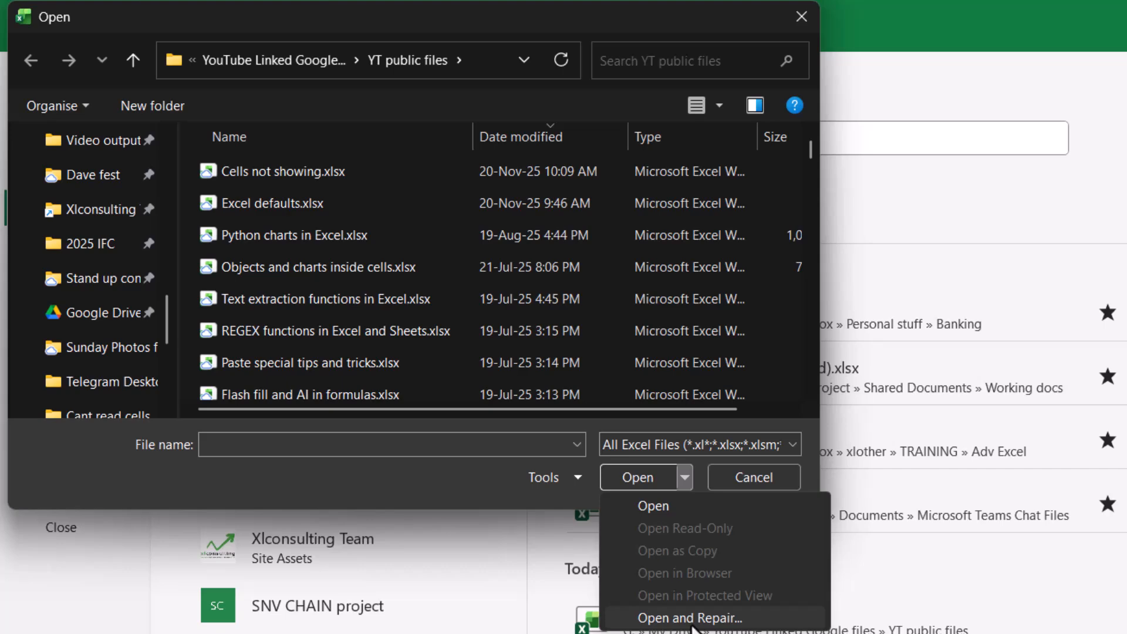
Copy the path of the Cant read cells folder from File Explorer and go to that folder in Excel's Open dialog.
{"action": "left_click", "coordinate": [468, 68]}
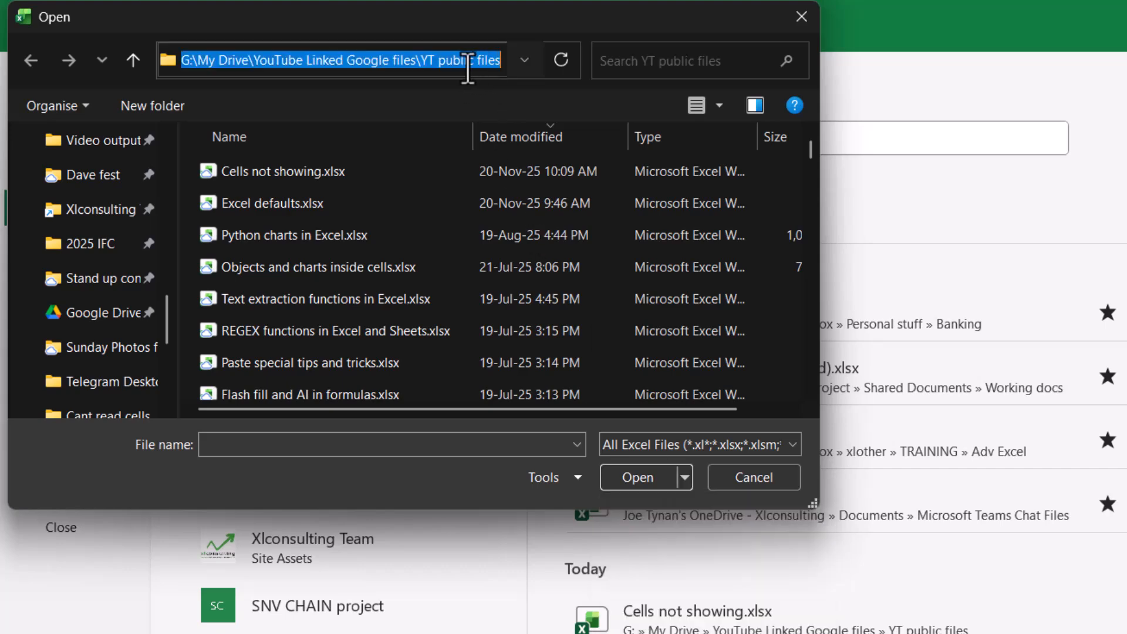
{"action": "right_click", "coordinate": [464, 69]}
{"action": "left_click", "coordinate": [564, 132]}
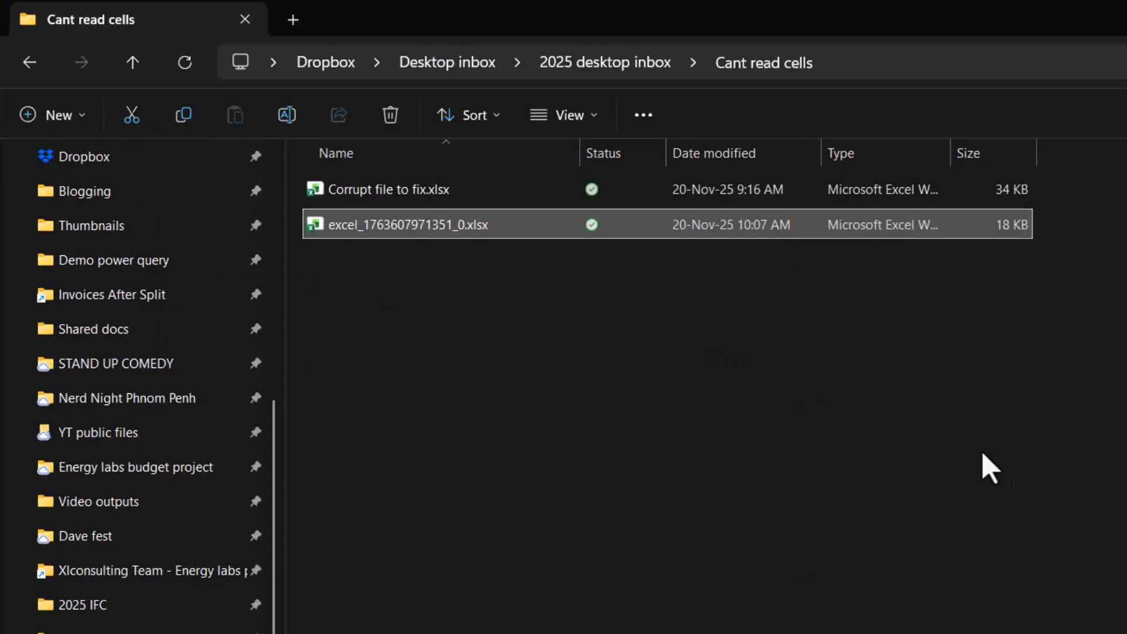
{"action": "left_click", "coordinate": [724, 64]}
{"action": "right_click", "coordinate": [728, 66]}
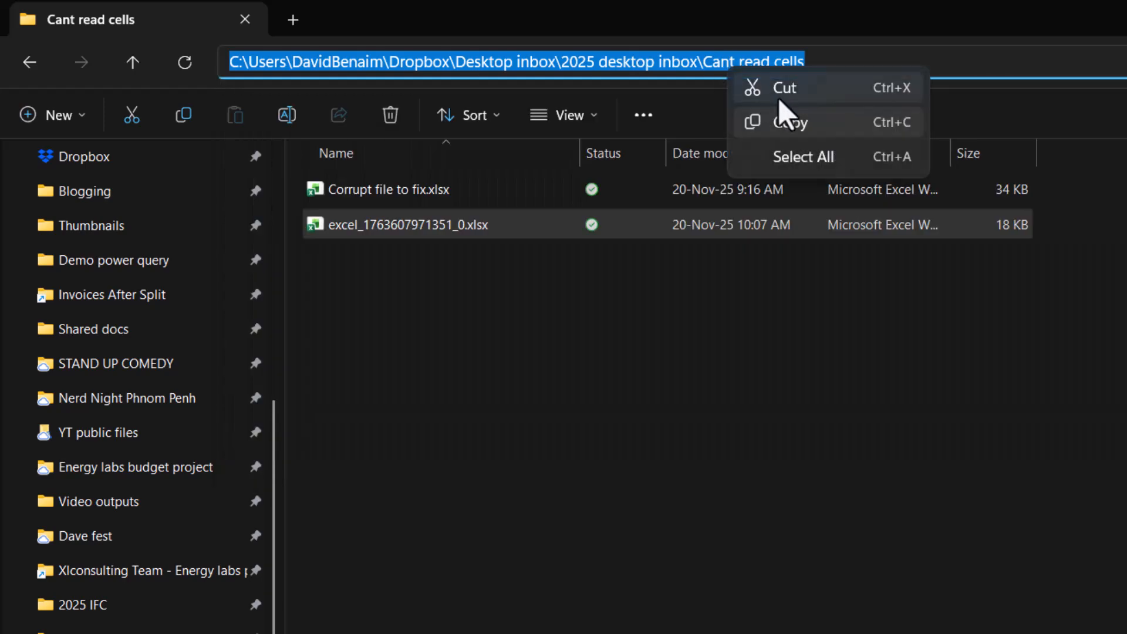
{"action": "left_click", "coordinate": [802, 121]}
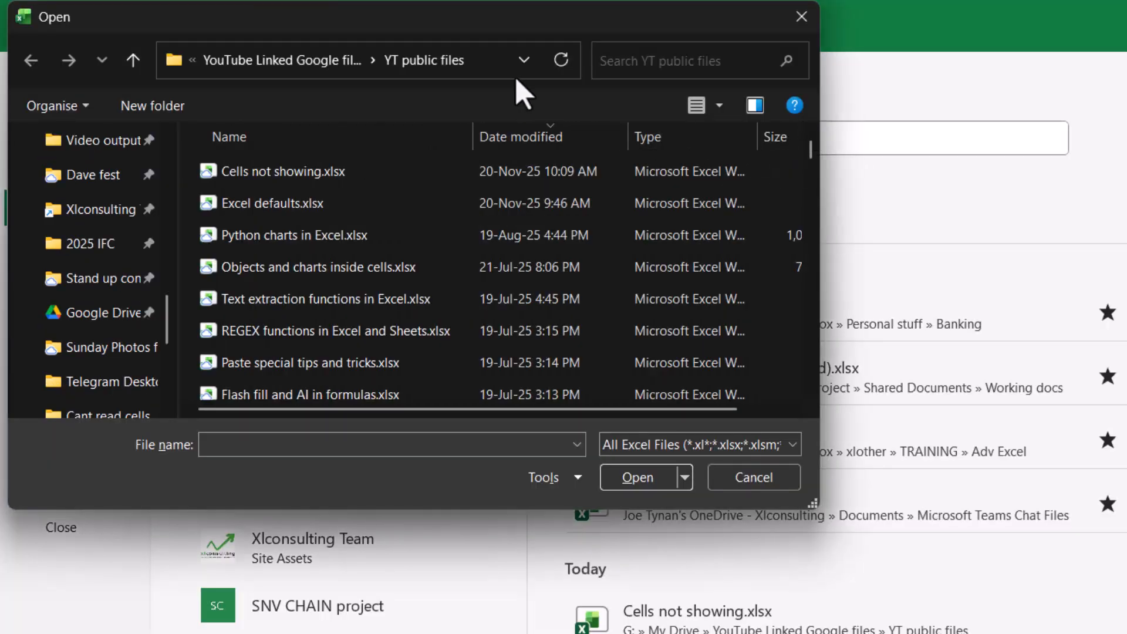
{"action": "left_click", "coordinate": [465, 68]}
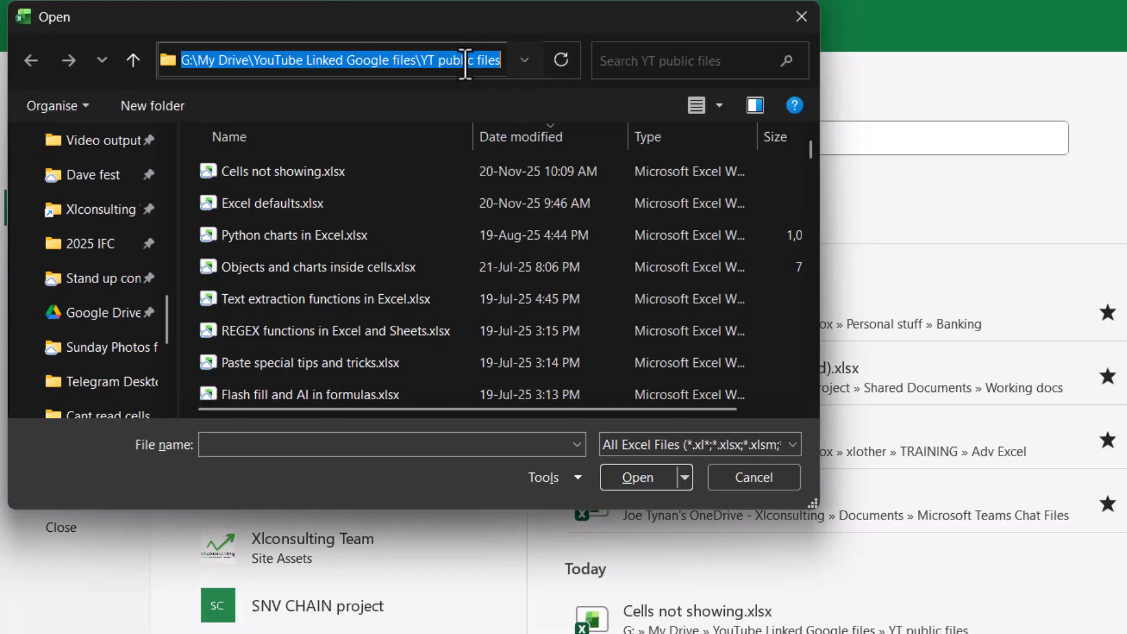
{"action": "right_click", "coordinate": [465, 68]}
{"action": "left_click", "coordinate": [557, 152]}
{"action": "key", "text": "Return"}
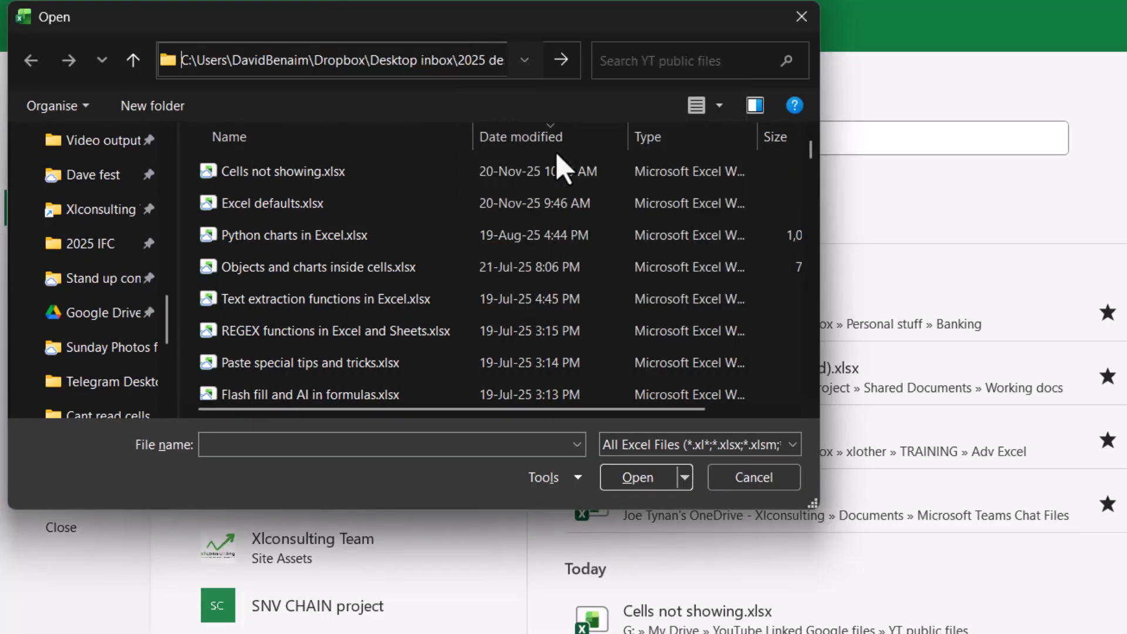
Try to open Corrupt file to fix.xlsx with Open and Repair.
{"action": "left_click", "coordinate": [304, 182]}
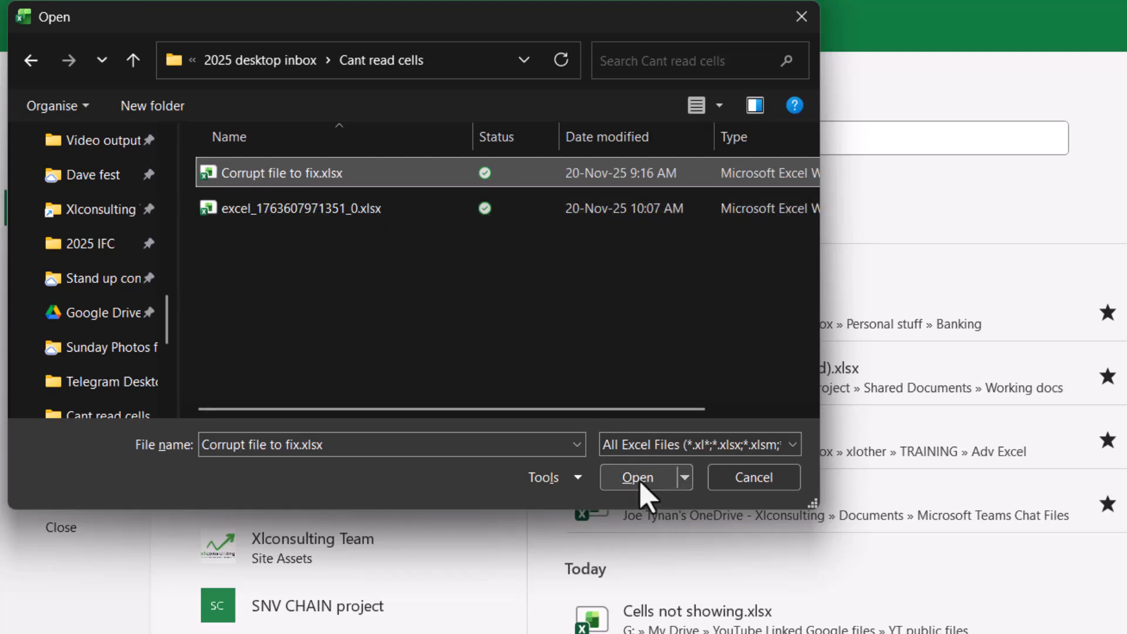
{"action": "left_click", "coordinate": [685, 485]}
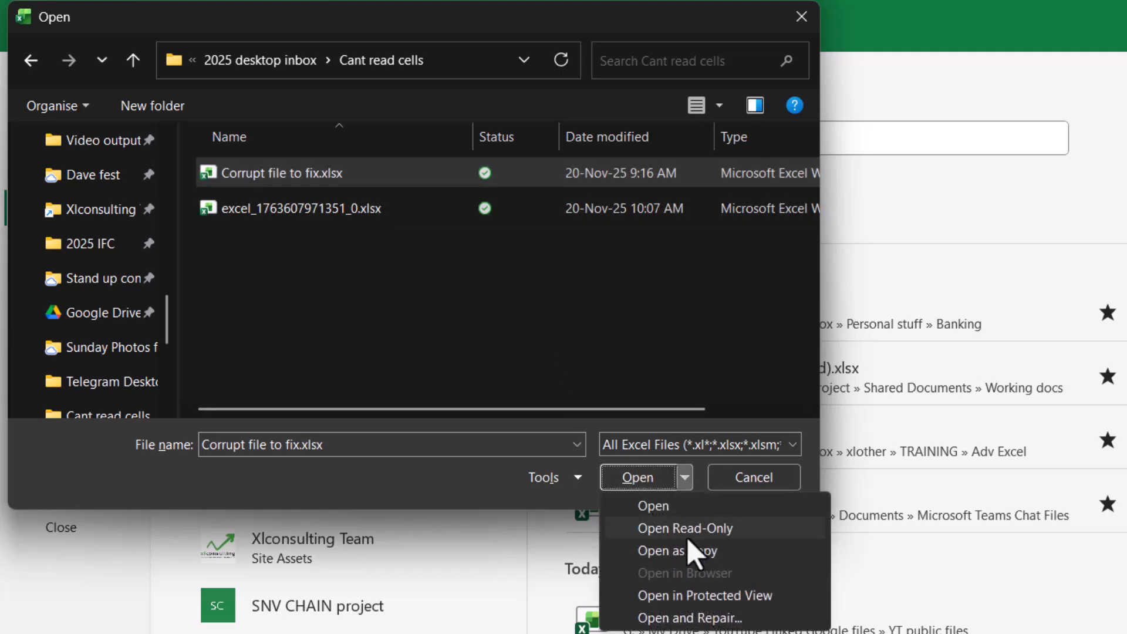
{"action": "left_click", "coordinate": [722, 616]}
{"action": "left_click", "coordinate": [750, 557]}
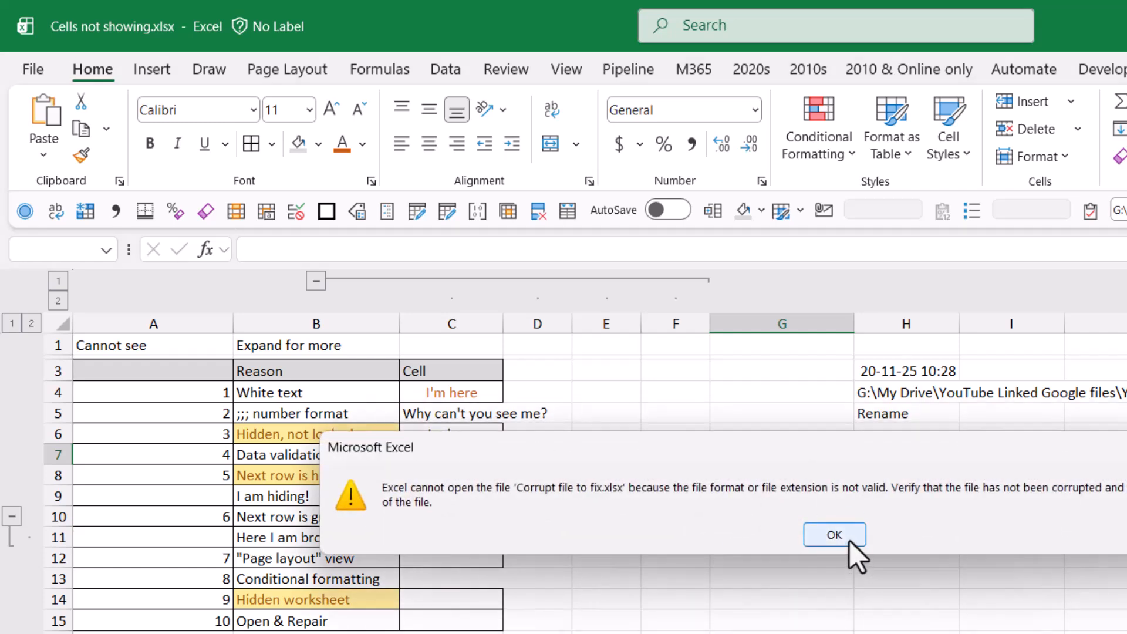
{"action": "left_click", "coordinate": [849, 535]}
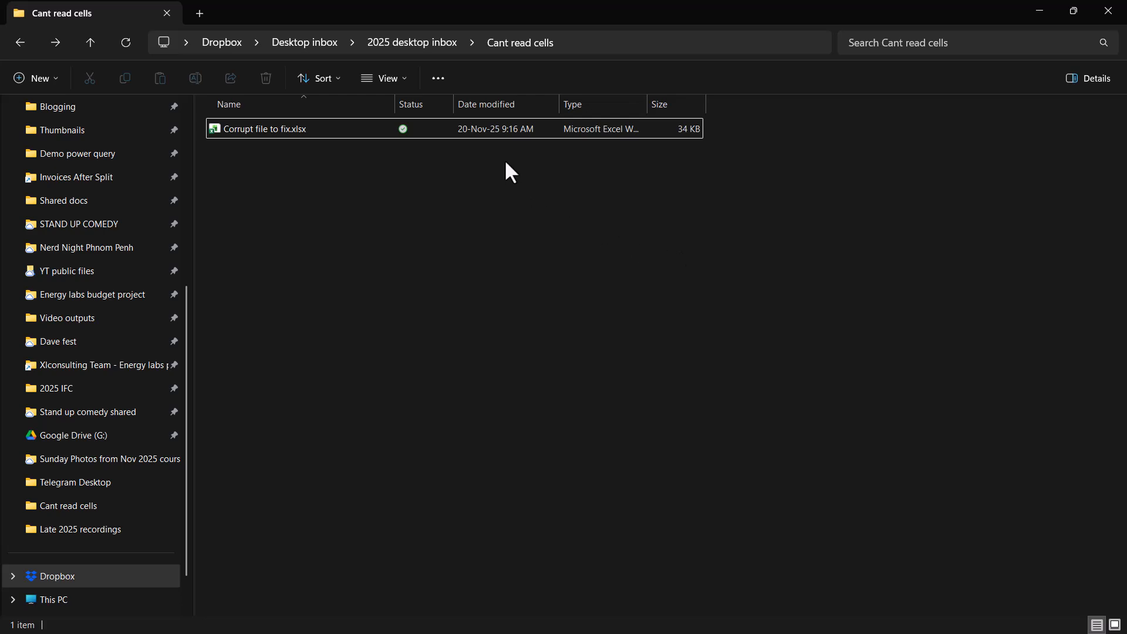
Try to open Corrupt file to fix.xlsx directly from its folder in File Explorer, and close the empty Excel window.
{"action": "double_click", "coordinate": [486, 123]}
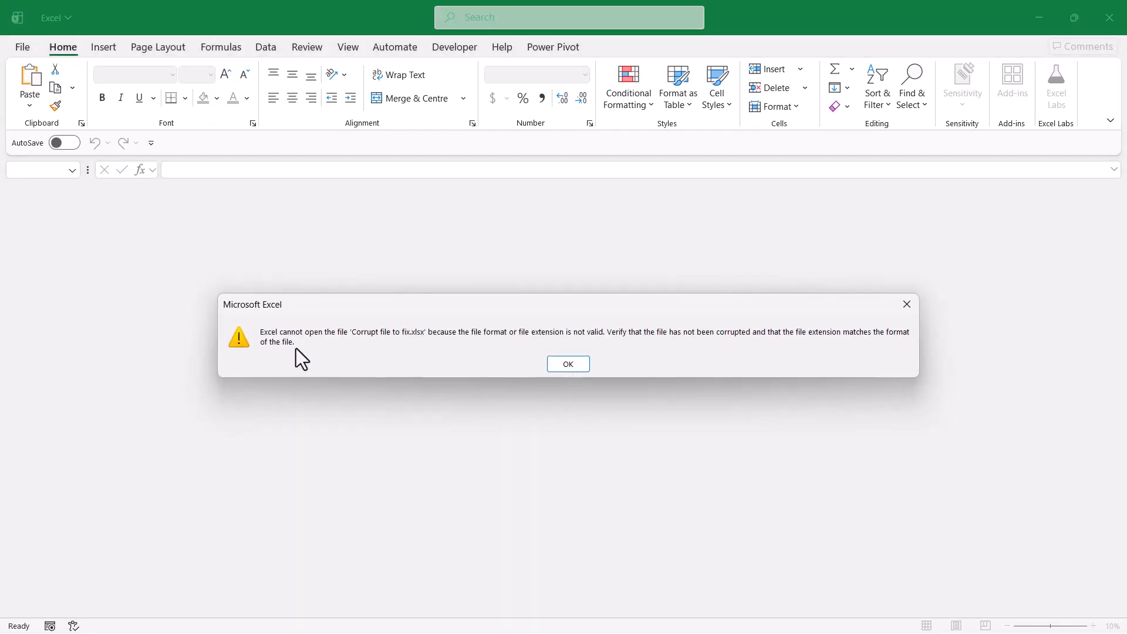
{"action": "left_click", "coordinate": [904, 304]}
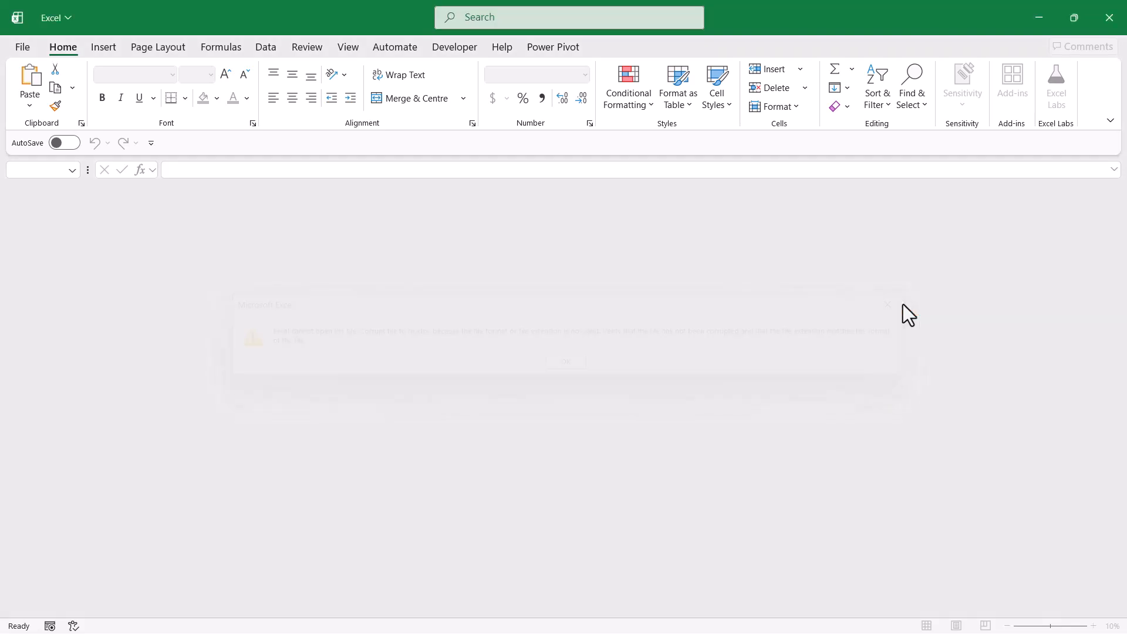
{"action": "left_click", "coordinate": [1118, 7]}
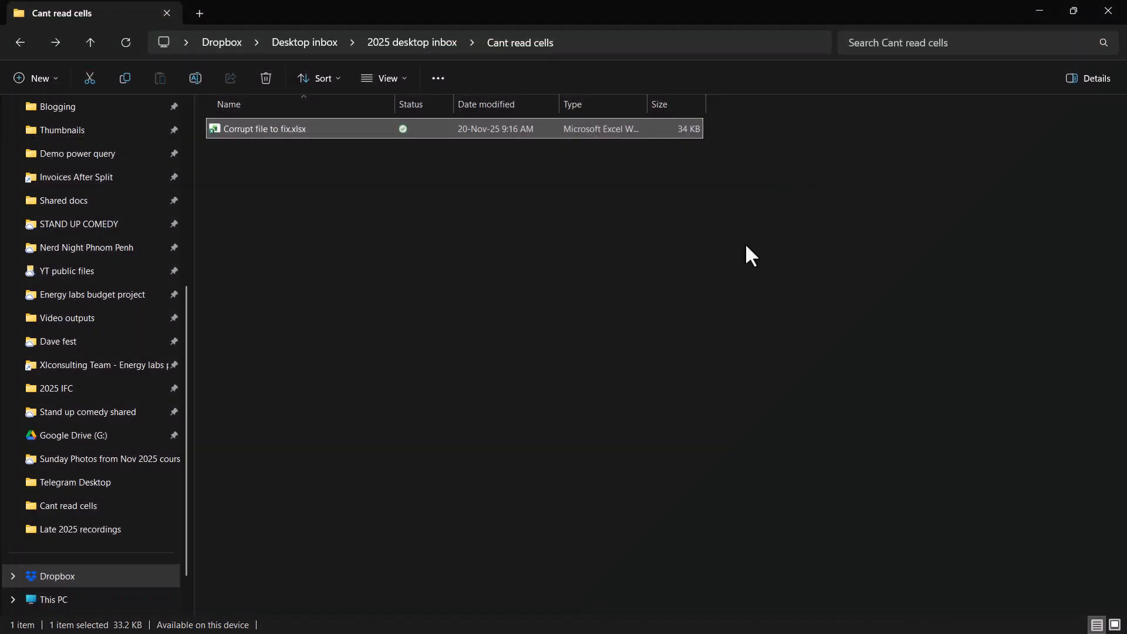
Switch to the browser, open Stellar's Free Online Excel Repair Tool from the search results and go to its upload workspace.
{"action": "key", "text": "alt+Tab"}
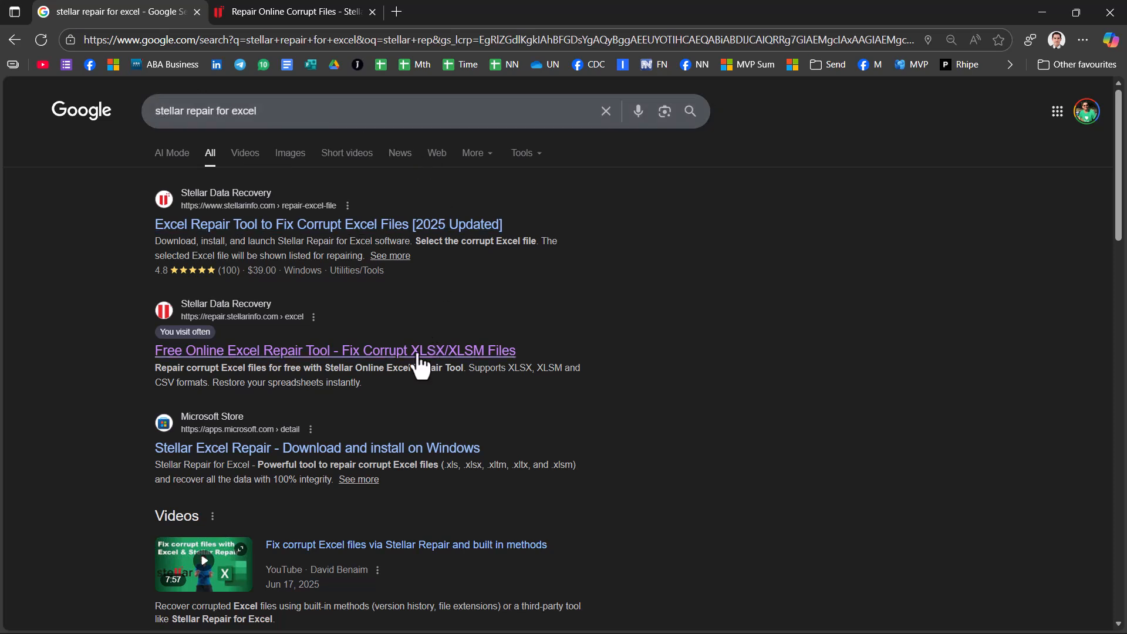
{"action": "middle_click", "coordinate": [383, 354]}
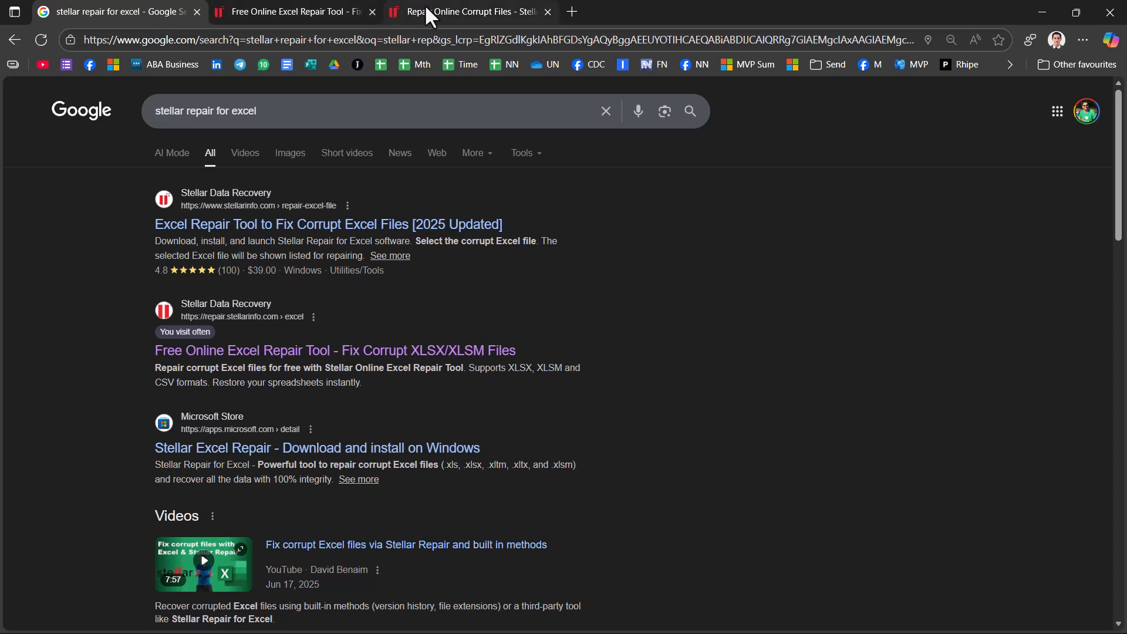
{"action": "left_click", "coordinate": [341, 12]}
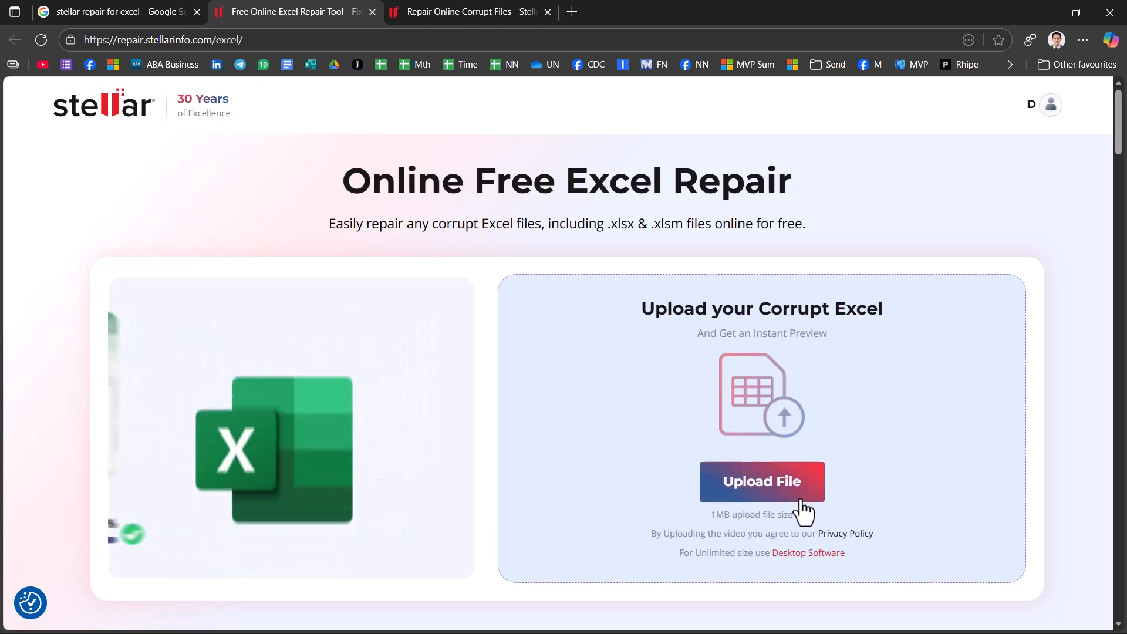
{"action": "left_click", "coordinate": [757, 499]}
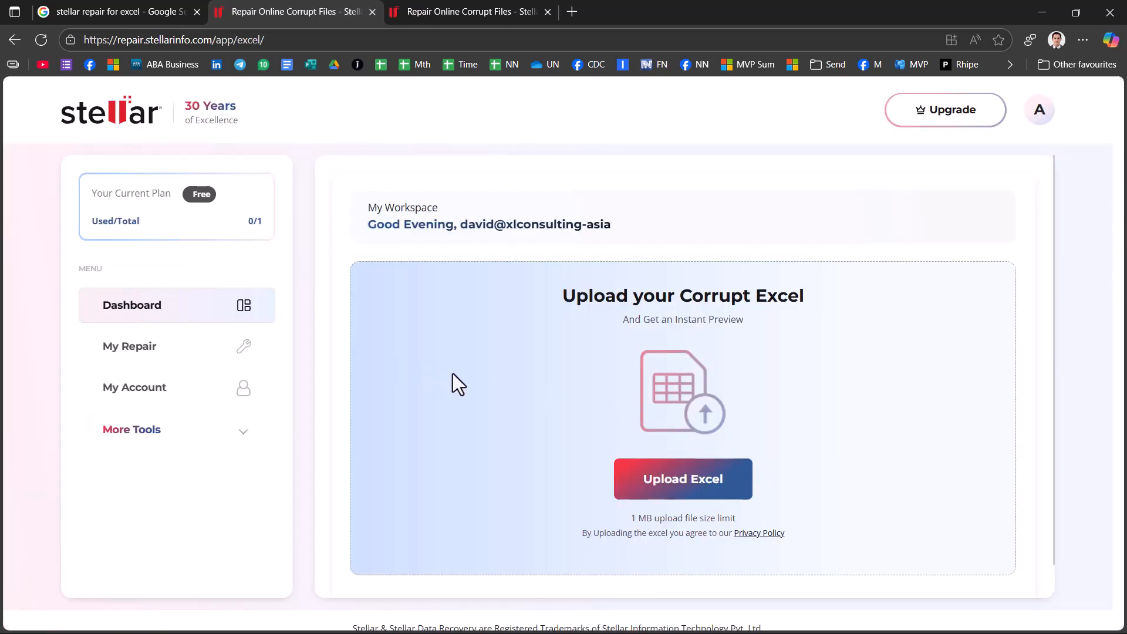
Upload Corrupt file to fix.xlsx from the Cant read cells folder to the Stellar repair workspace.
{"action": "left_click", "coordinate": [711, 502]}
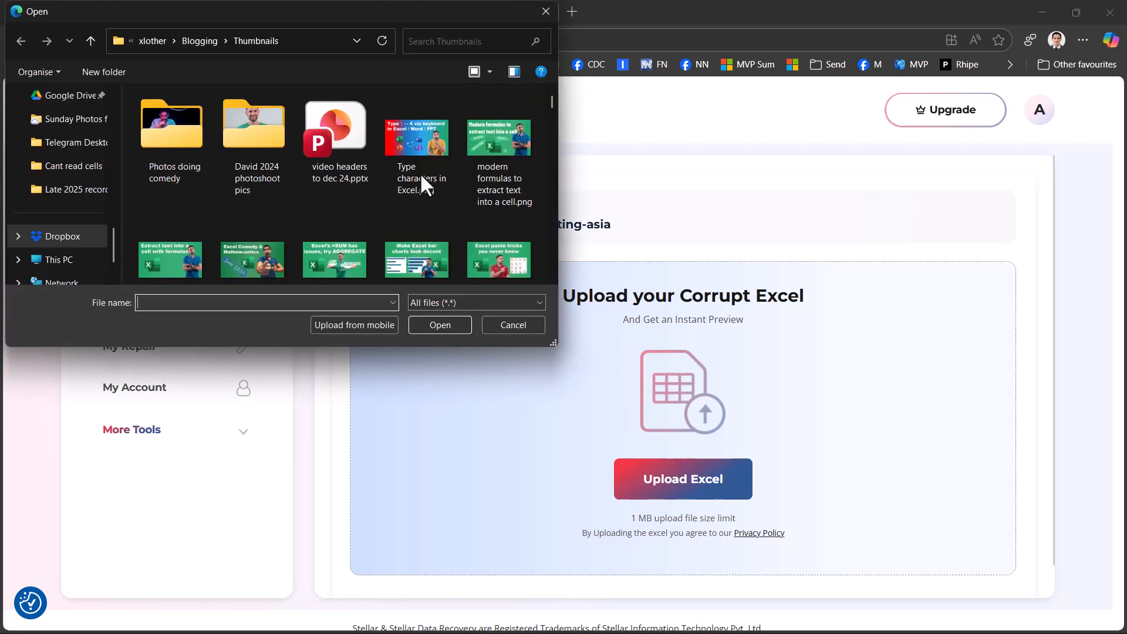
{"action": "left_click", "coordinate": [297, 40]}
{"action": "right_click", "coordinate": [297, 37]}
{"action": "left_click", "coordinate": [352, 100]}
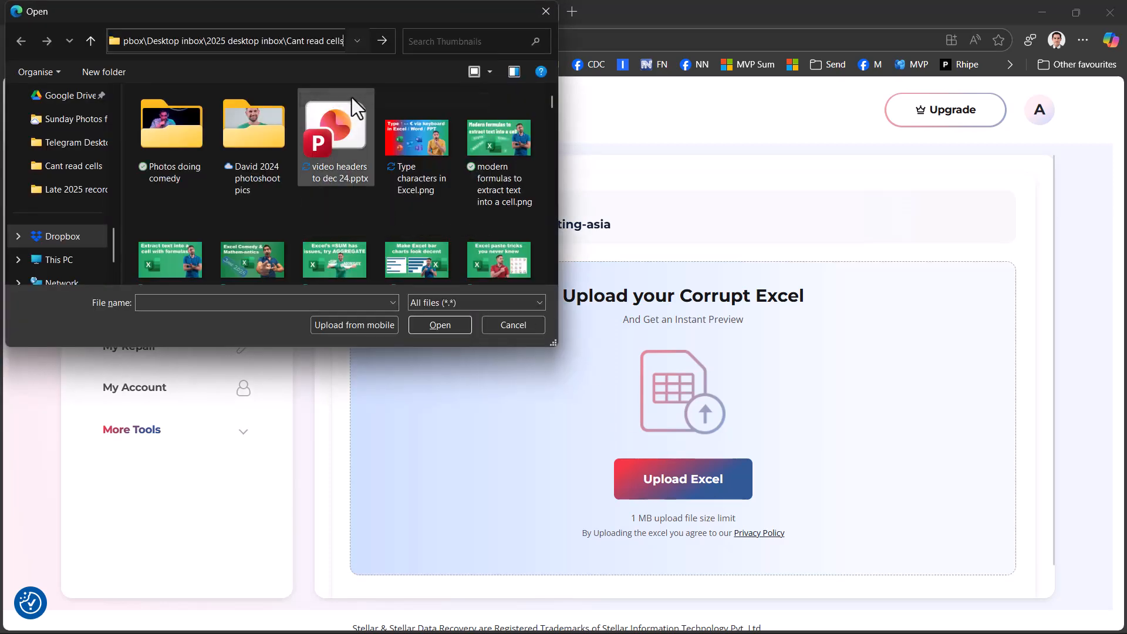
{"action": "key", "text": "Return"}
{"action": "left_click", "coordinate": [229, 125]}
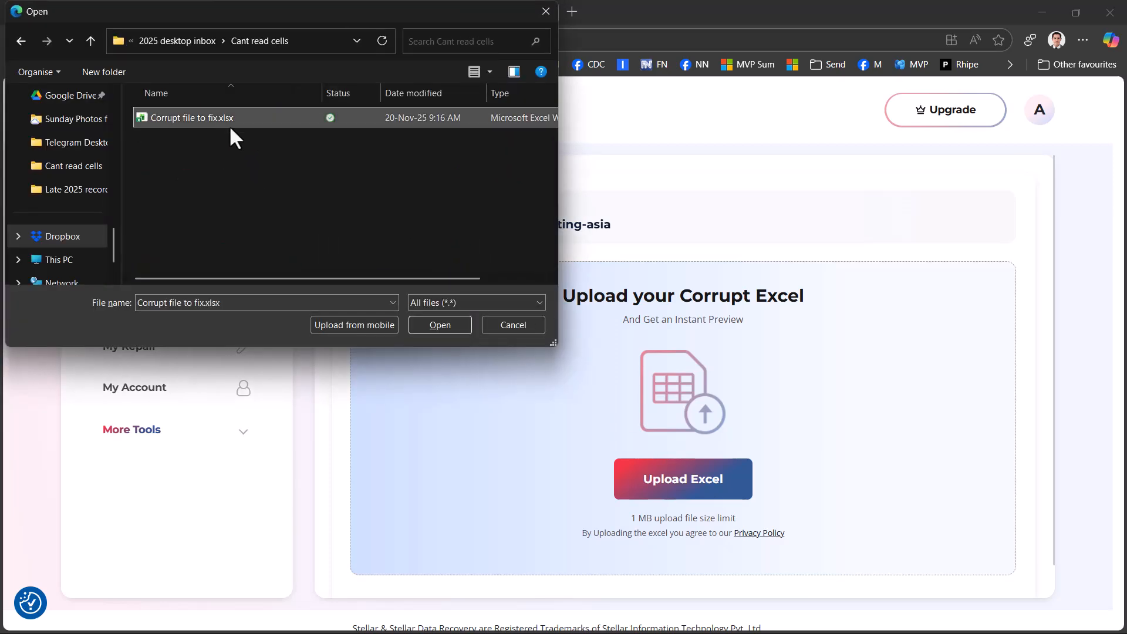
{"action": "left_click", "coordinate": [425, 327]}
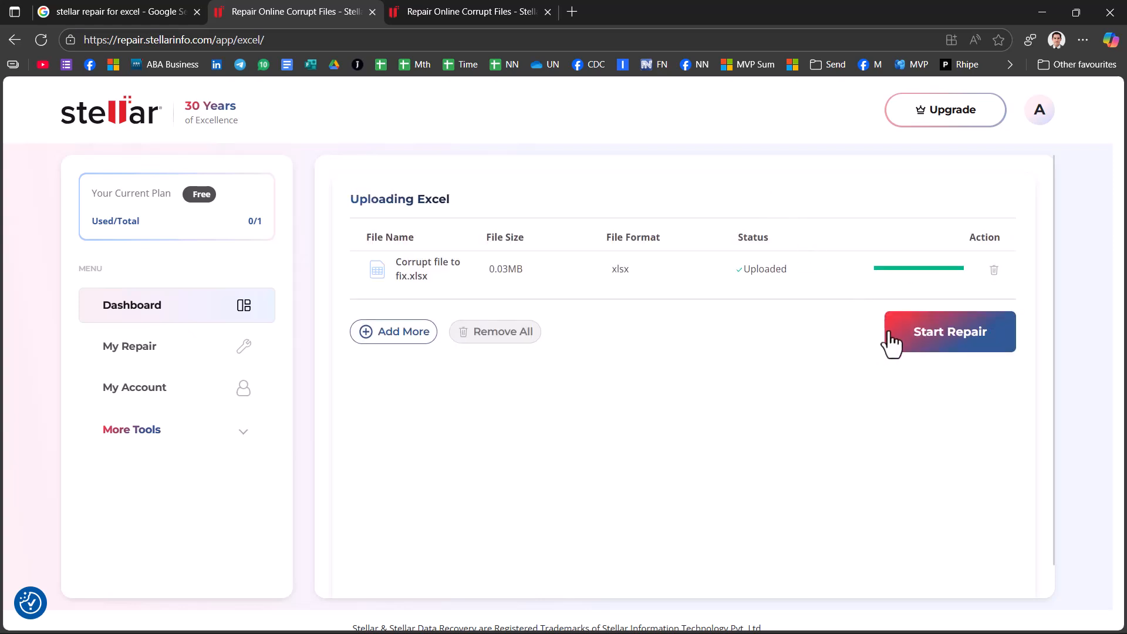
Repair the uploaded workbook, download the repaired Excel file and open the downloaded zip archive.
{"action": "left_click", "coordinate": [919, 346]}
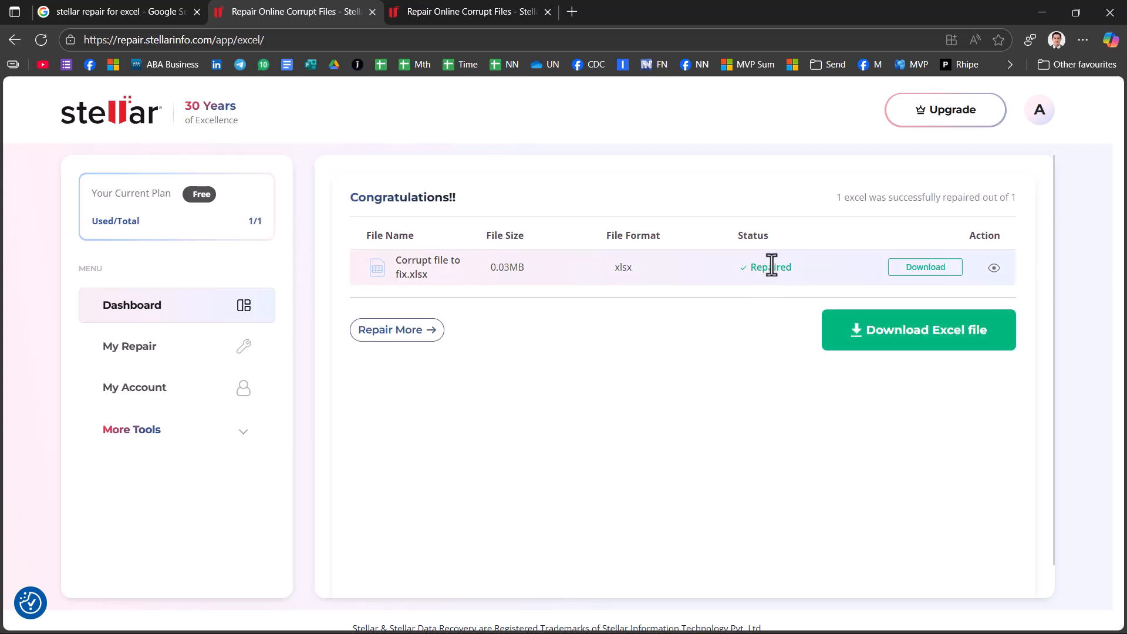
{"action": "left_click", "coordinate": [886, 339]}
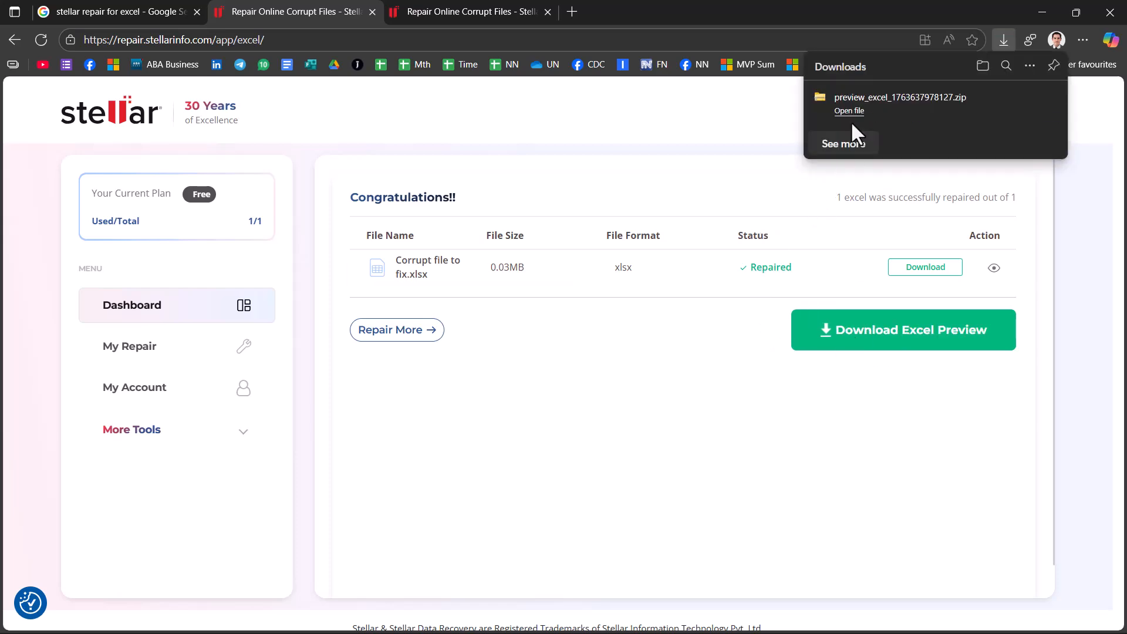
{"action": "left_click", "coordinate": [849, 111]}
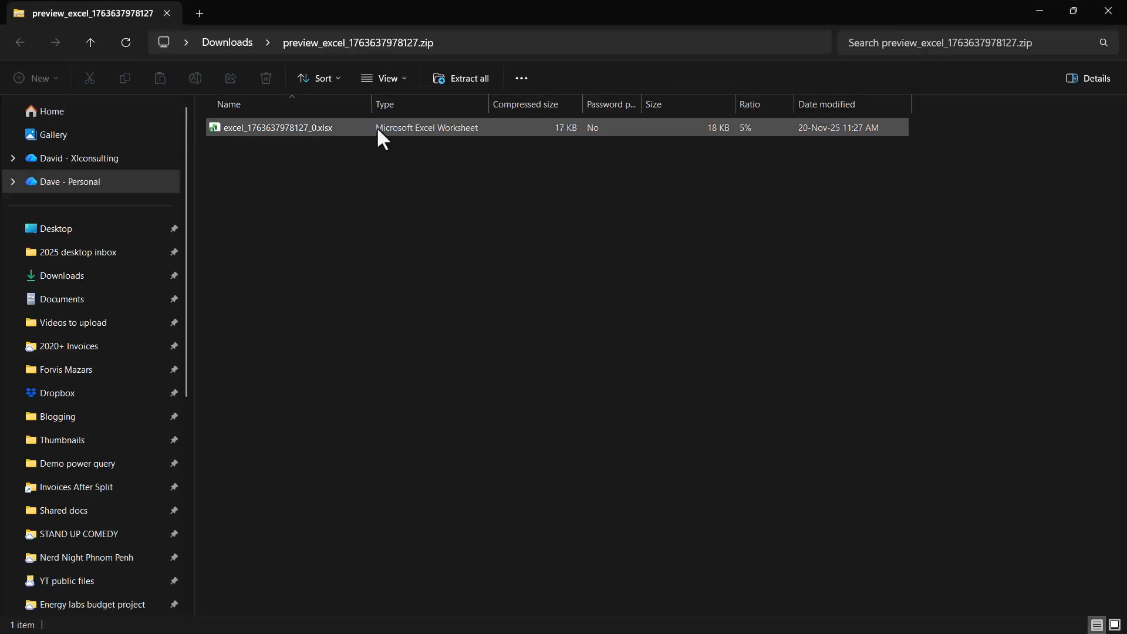
{"action": "right_click", "coordinate": [378, 131]}
{"action": "left_click", "coordinate": [435, 181]}
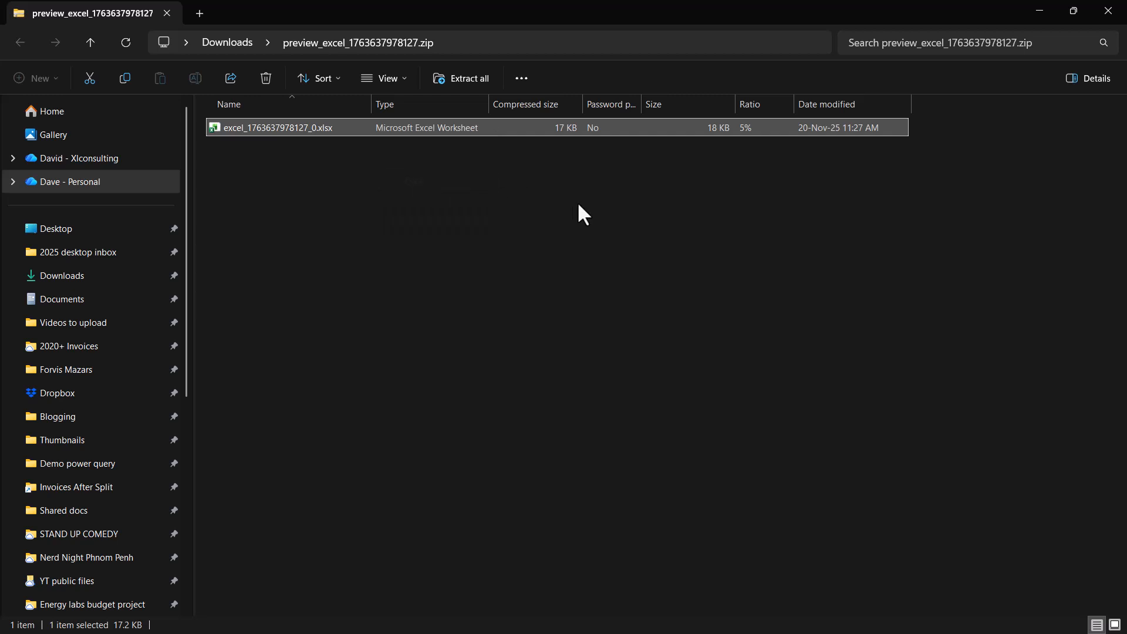
{"action": "key", "text": "alt+Tab"}
{"action": "key", "text": "alt+Tab"}
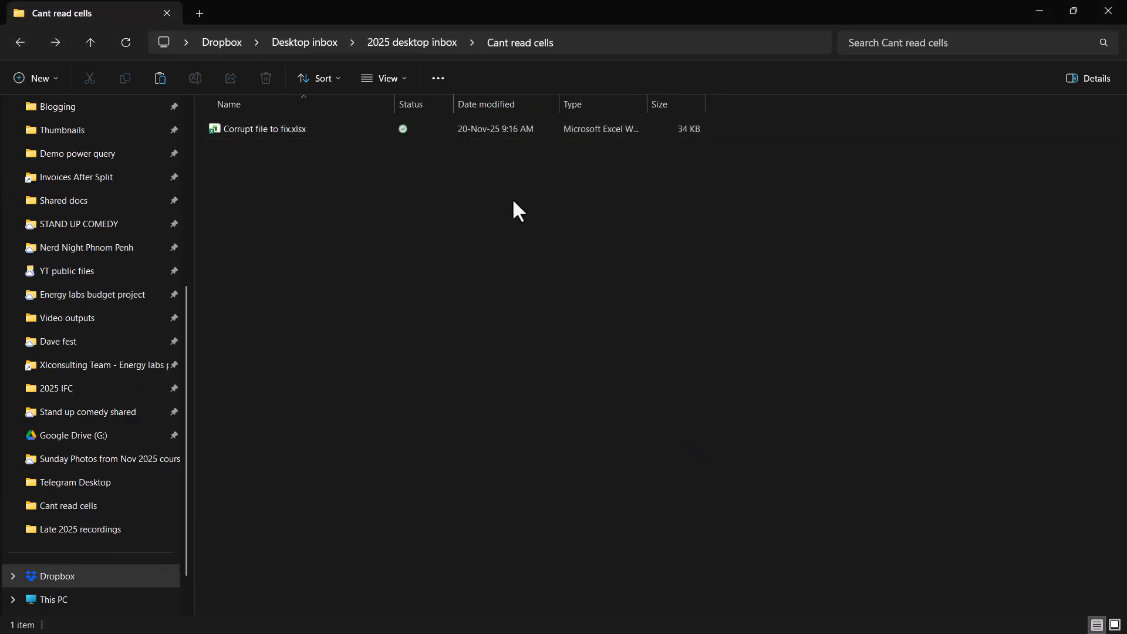
{"action": "right_click", "coordinate": [513, 201]}
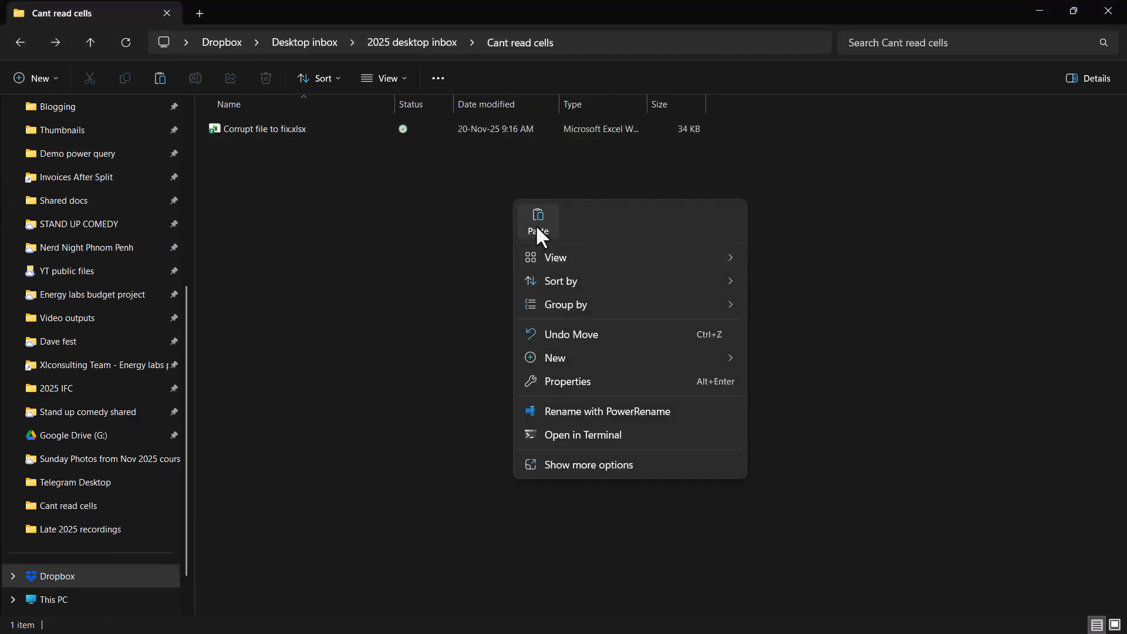
{"action": "left_click", "coordinate": [537, 228]}
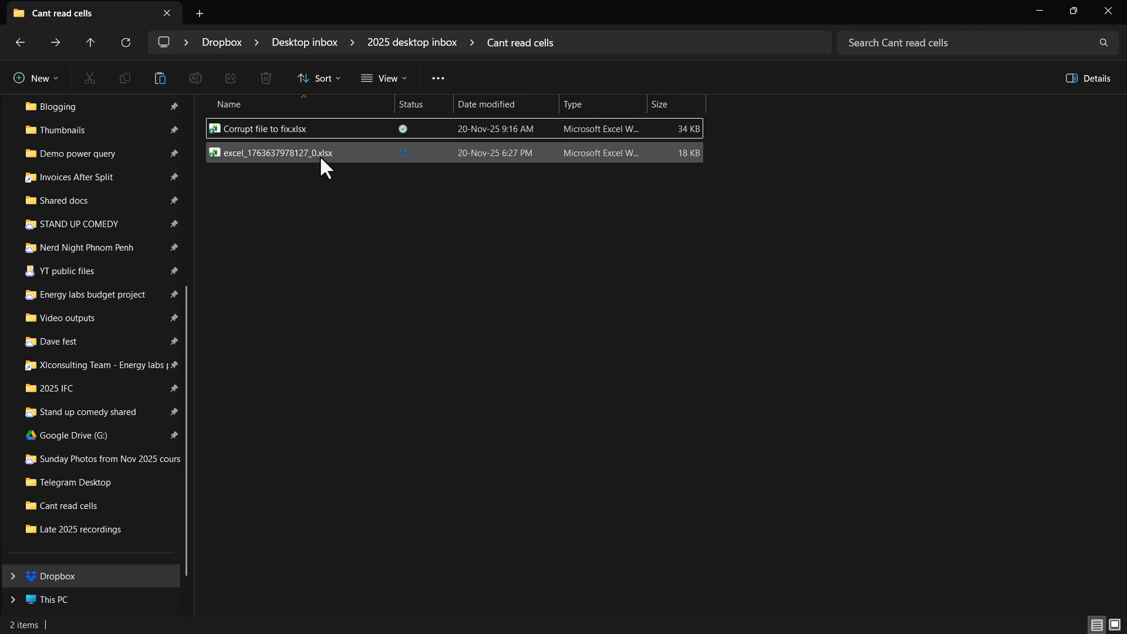
Open the repaired workbook and inspect its data on Sheet3 (4), 1_export21 and 1_DISP DETAIL JULY '05 (2).
{"action": "double_click", "coordinate": [320, 157]}
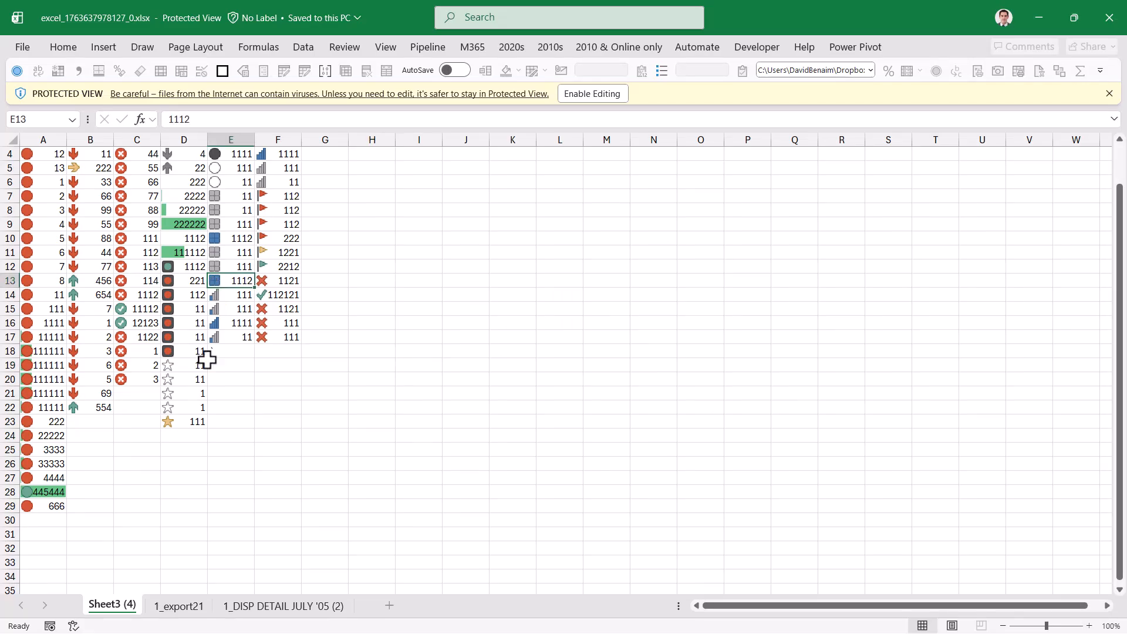
{"action": "left_click", "coordinate": [165, 377]}
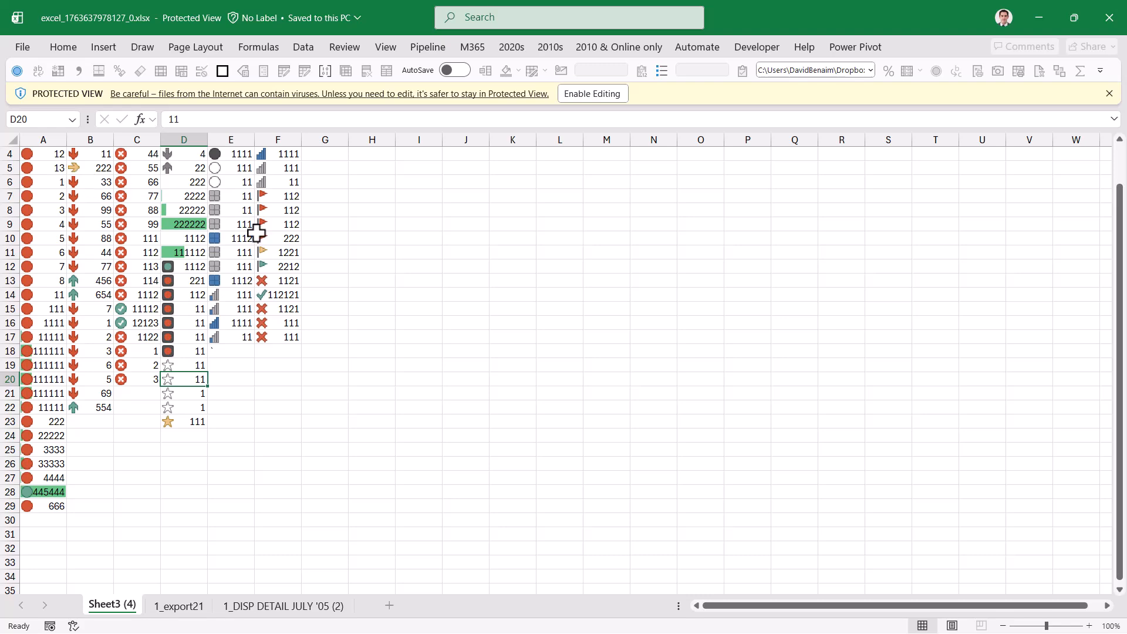
{"action": "left_click", "coordinate": [282, 240]}
{"action": "left_click", "coordinate": [284, 311]}
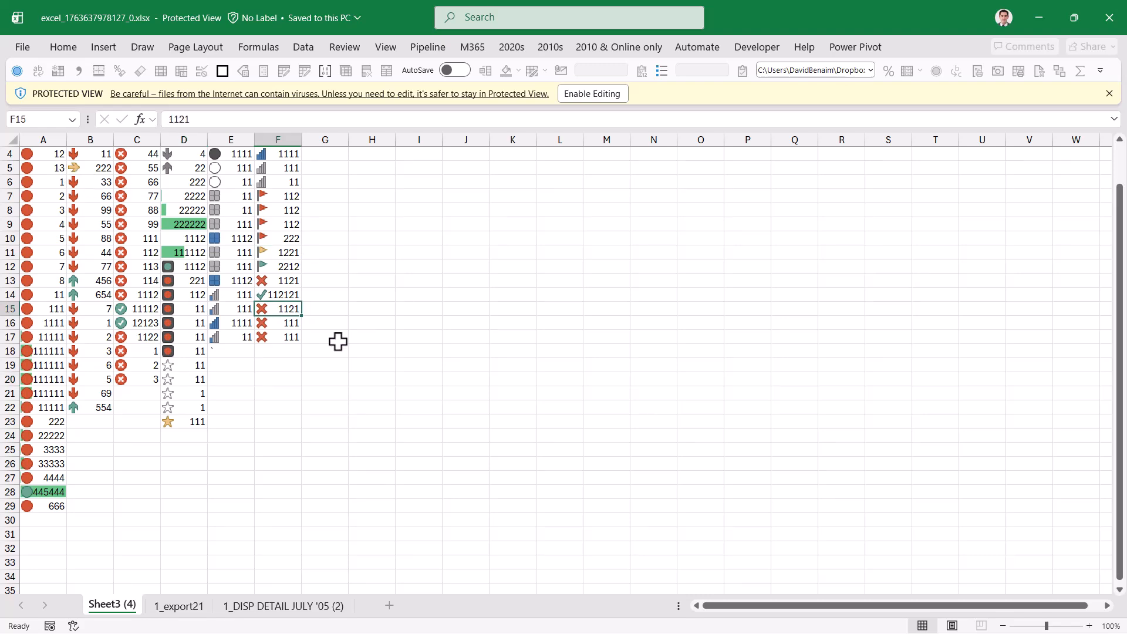
{"action": "left_click", "coordinate": [173, 606]}
{"action": "left_click", "coordinate": [293, 607]}
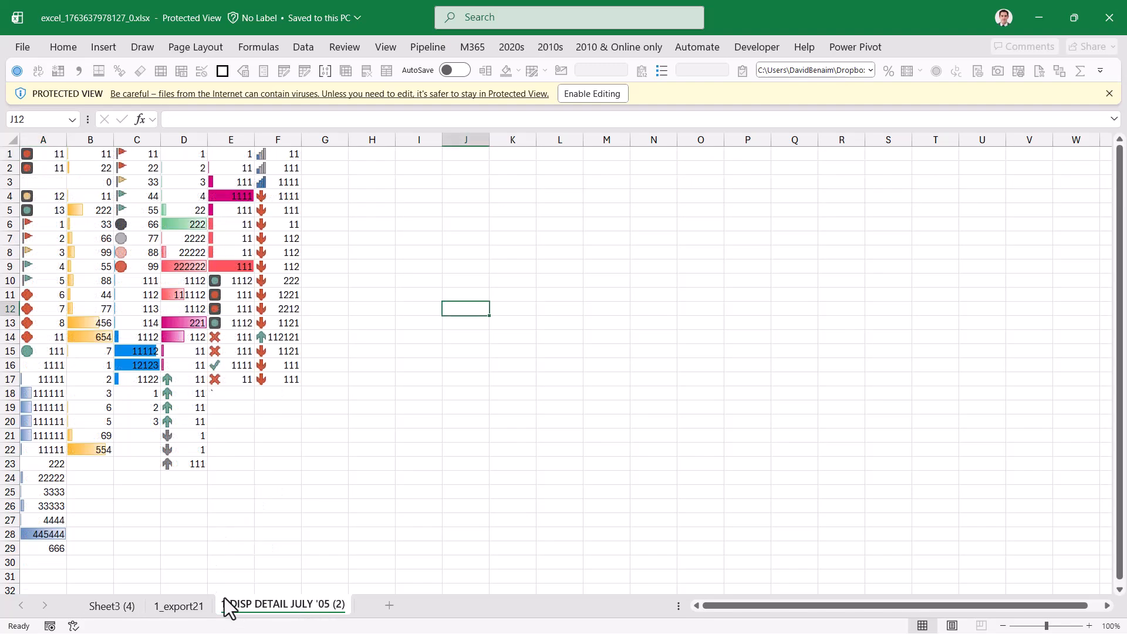
Recheck the data on Sheet3 (4) of the repaired workbook and close the workbook.
{"action": "left_click", "coordinate": [120, 606]}
{"action": "left_click", "coordinate": [513, 309]}
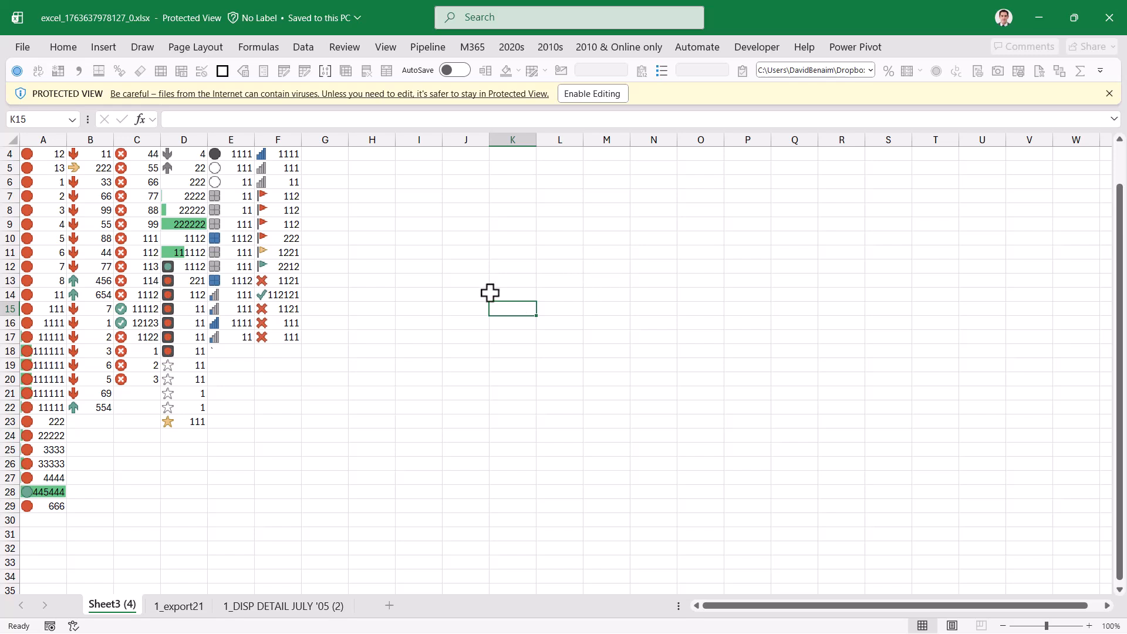
{"action": "left_click", "coordinate": [1111, 28]}
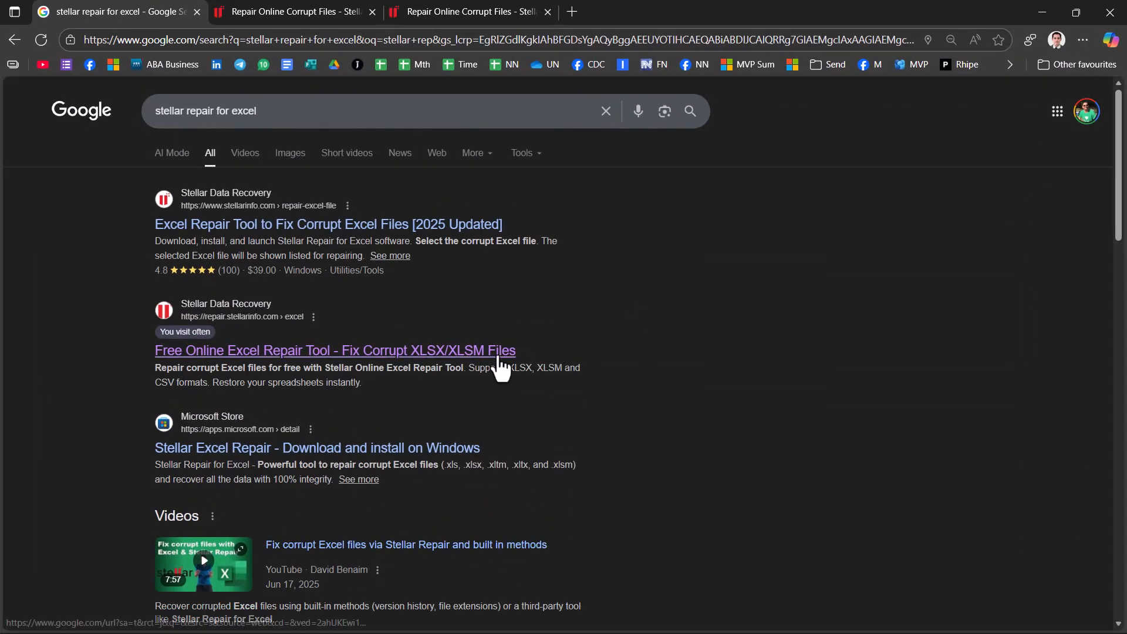
Open Stellar's free online Excel repair page and its Excel Repair Tool product page from the search results and review both.
{"action": "middle_click", "coordinate": [379, 358]}
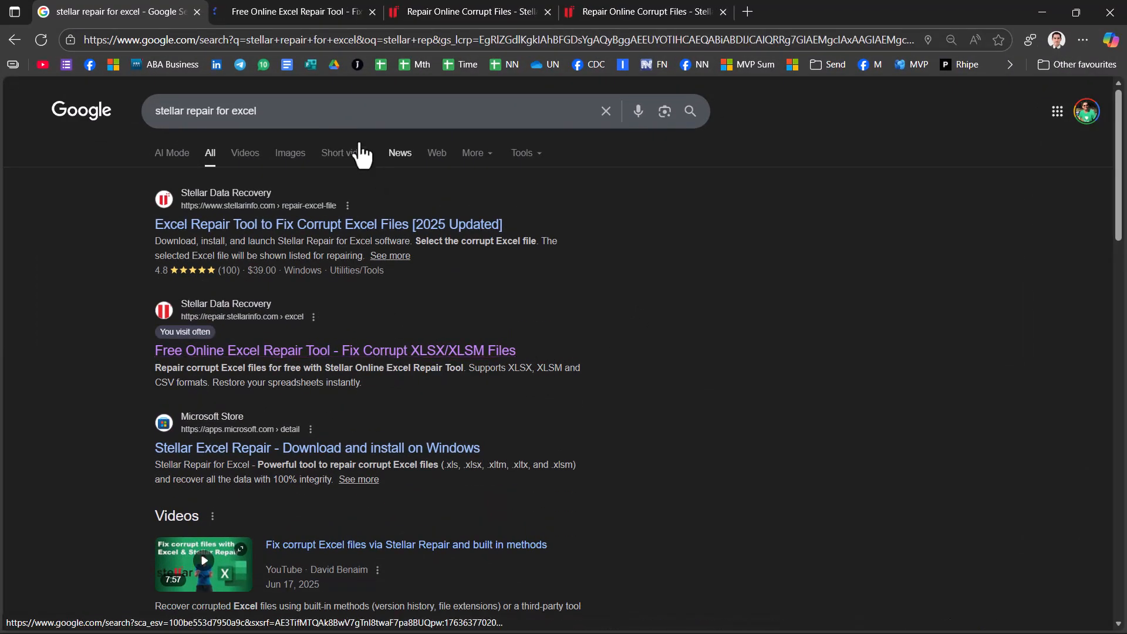
{"action": "left_click", "coordinate": [324, 12]}
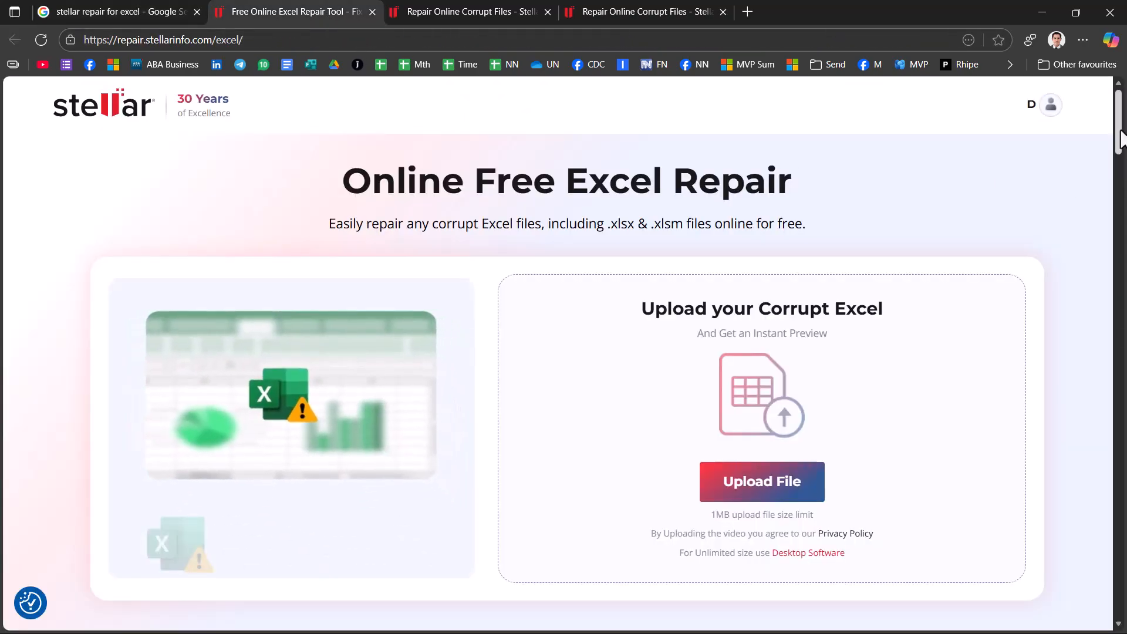
{"action": "left_click_drag", "start_coordinate": [1118, 144], "coordinate": [1119, 340]}
{"action": "left_click", "coordinate": [338, 126]}
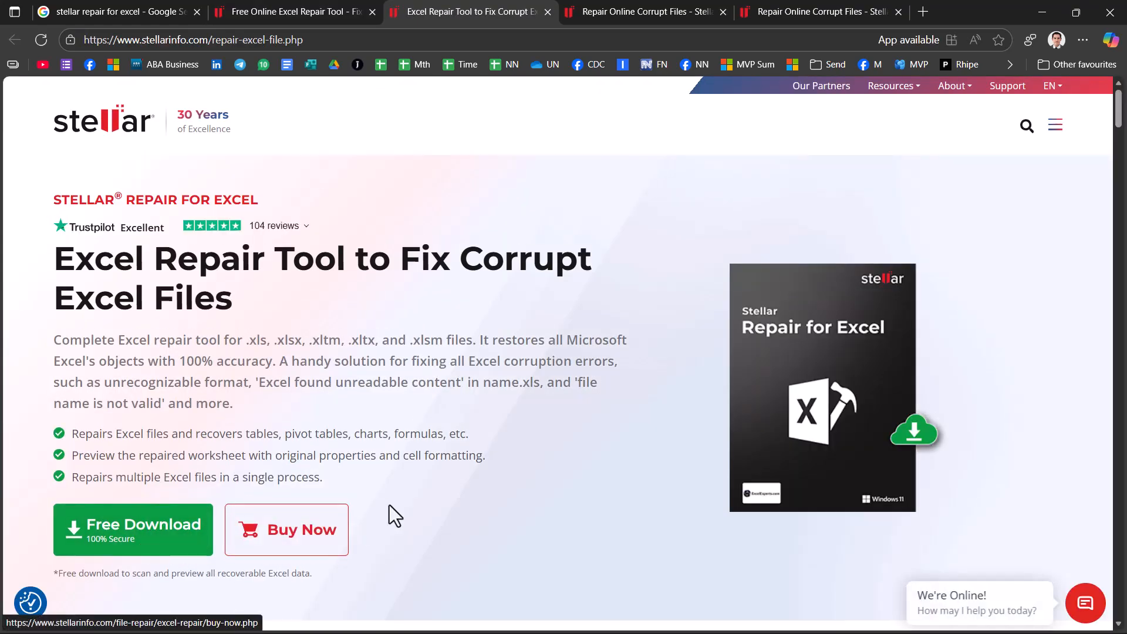
{"action": "scroll", "coordinate": [450, 443], "scroll_direction": "down", "scroll_amount": 10}
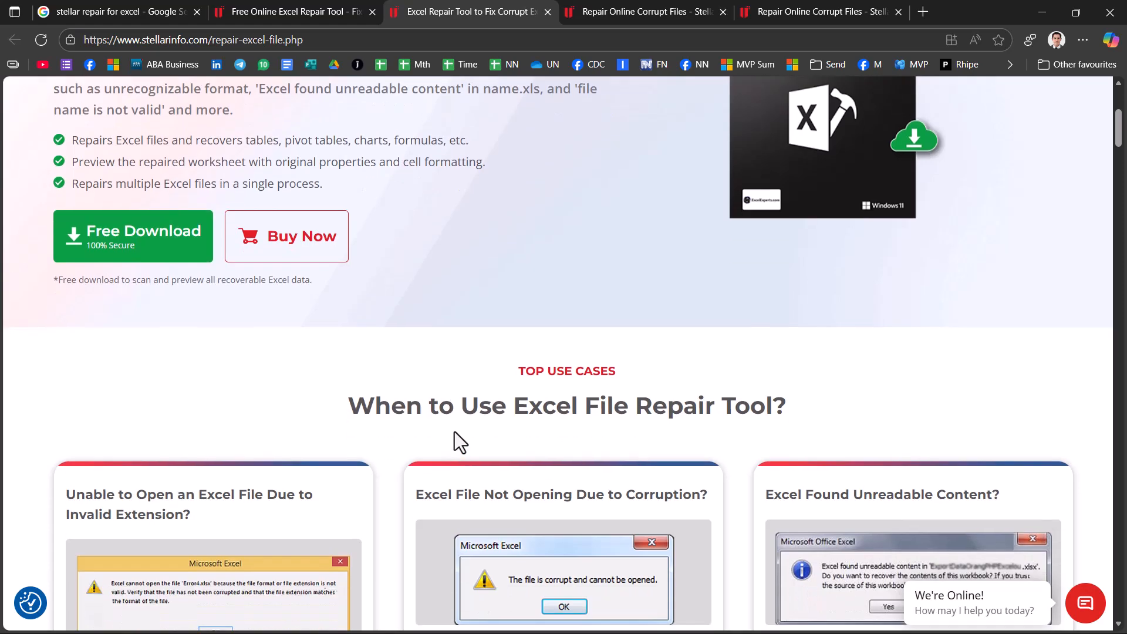
Find the installed Stellar Repair for Excel desktop app and launch it.
{"action": "key", "text": "super"}
{"action": "type", "text": "stell"}
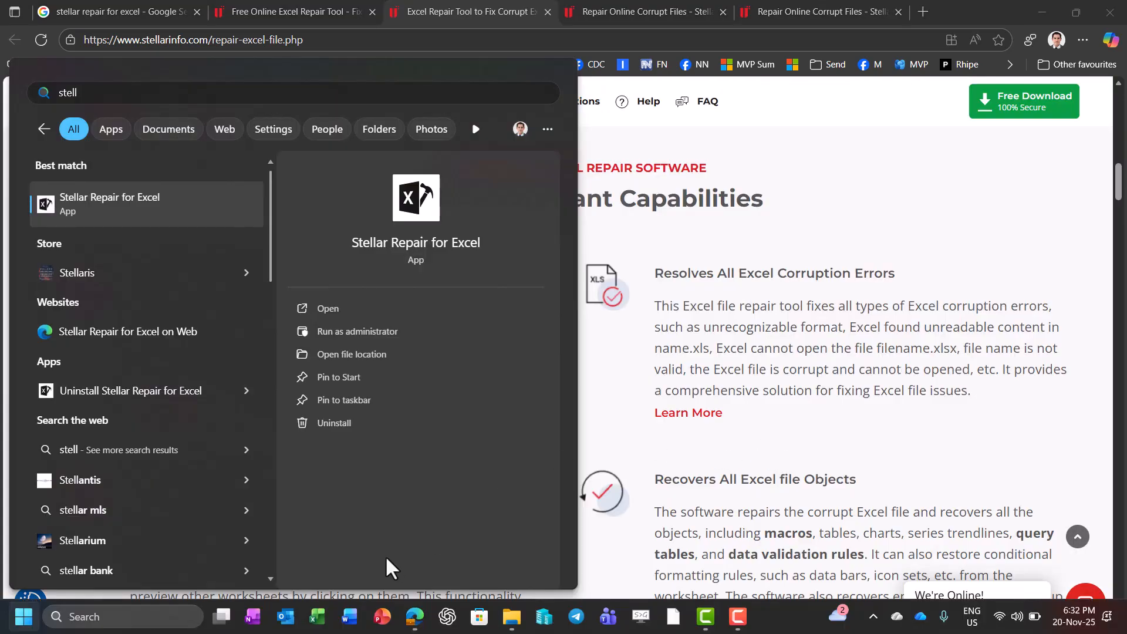
{"action": "left_click", "coordinate": [101, 214]}
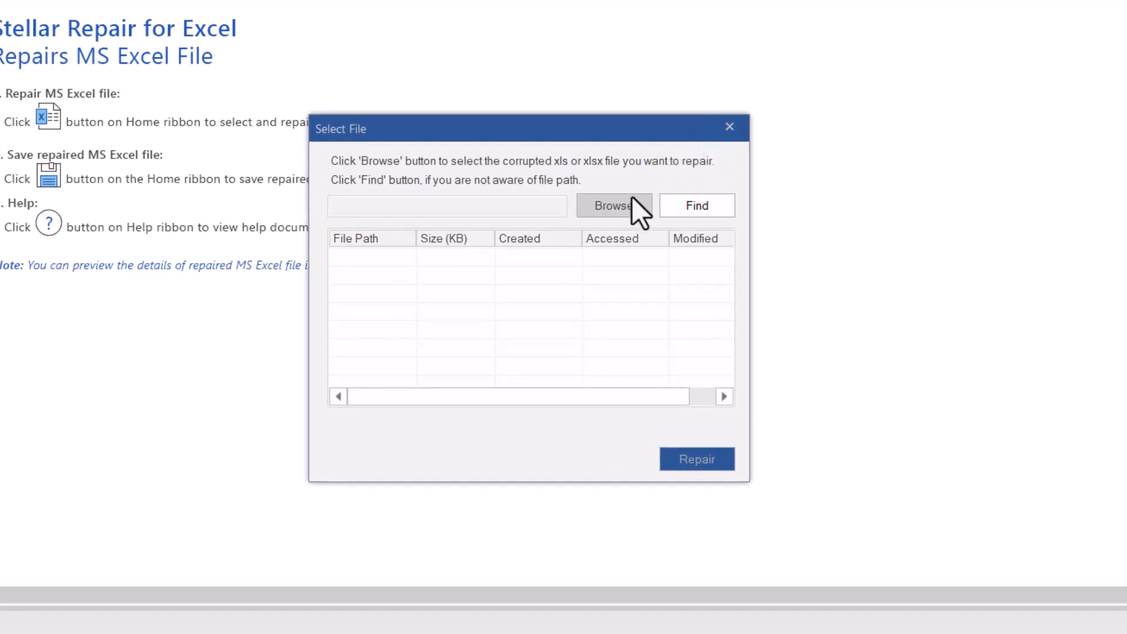
Select Corrupt file to fix.xlsx from the Cant read cells folder and repair it.
{"action": "left_click", "coordinate": [614, 205]}
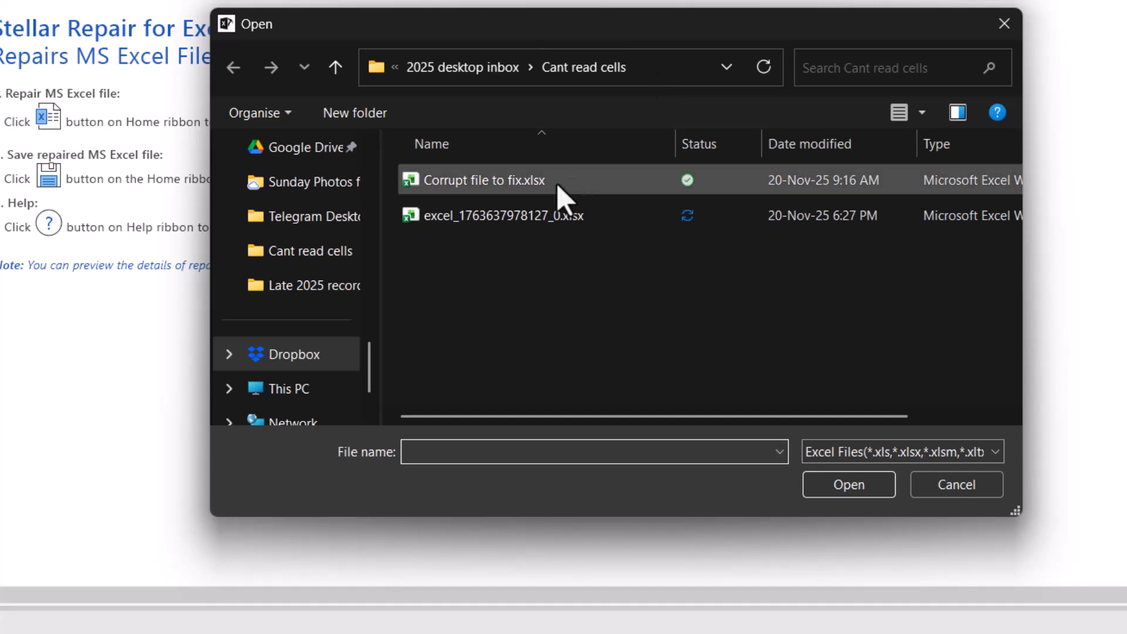
{"action": "left_click", "coordinate": [525, 186]}
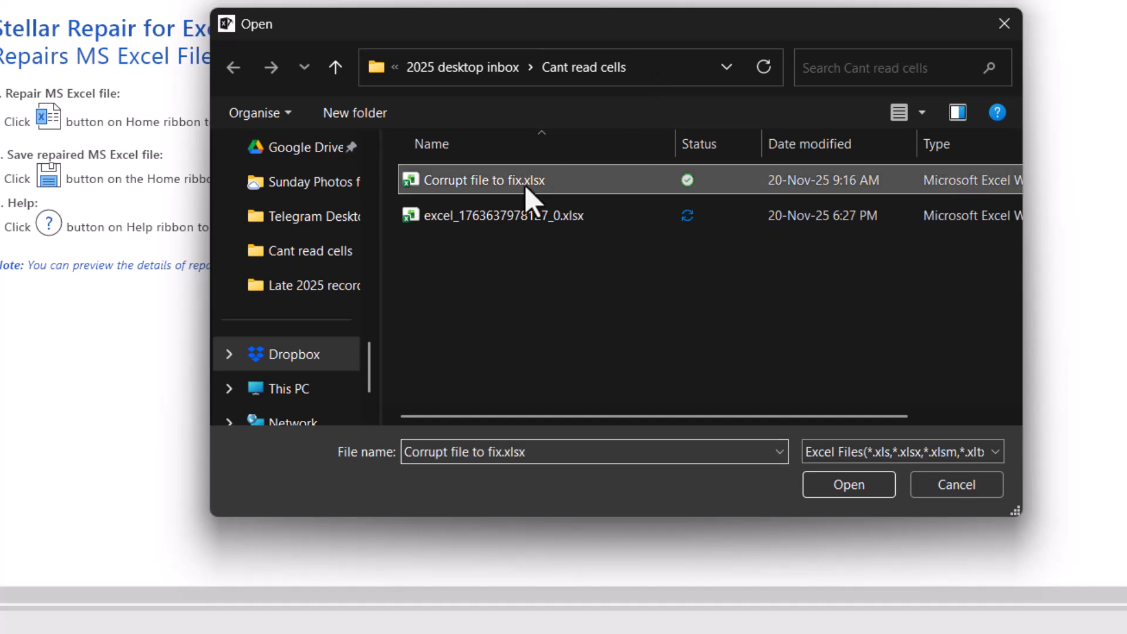
{"action": "left_click", "coordinate": [842, 488]}
{"action": "left_click", "coordinate": [692, 460]}
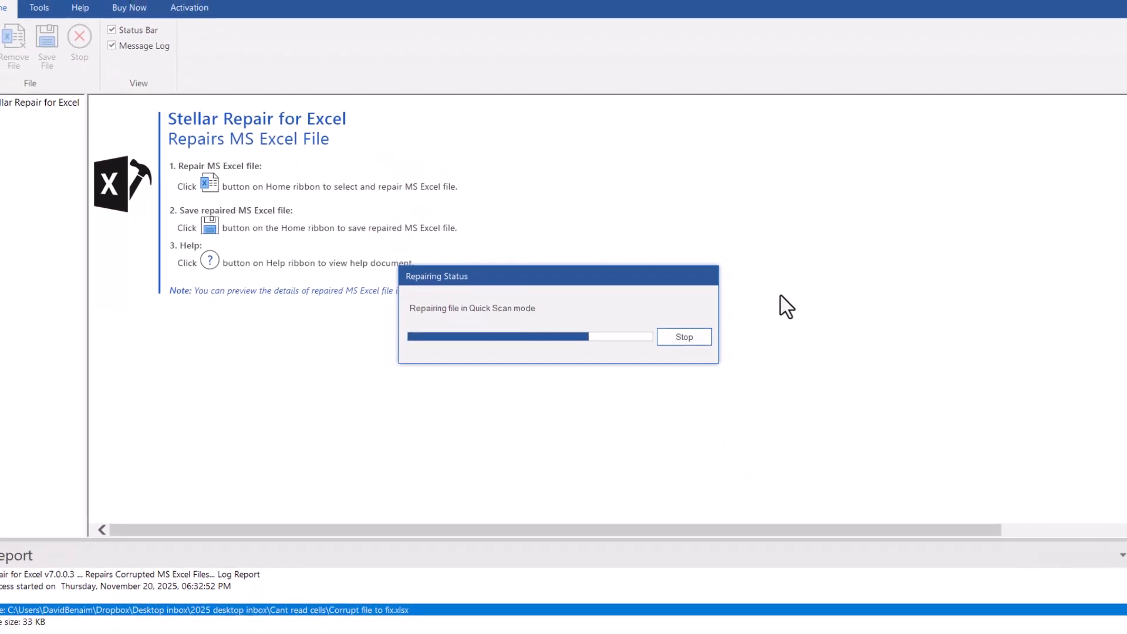
{"action": "left_click", "coordinate": [675, 362]}
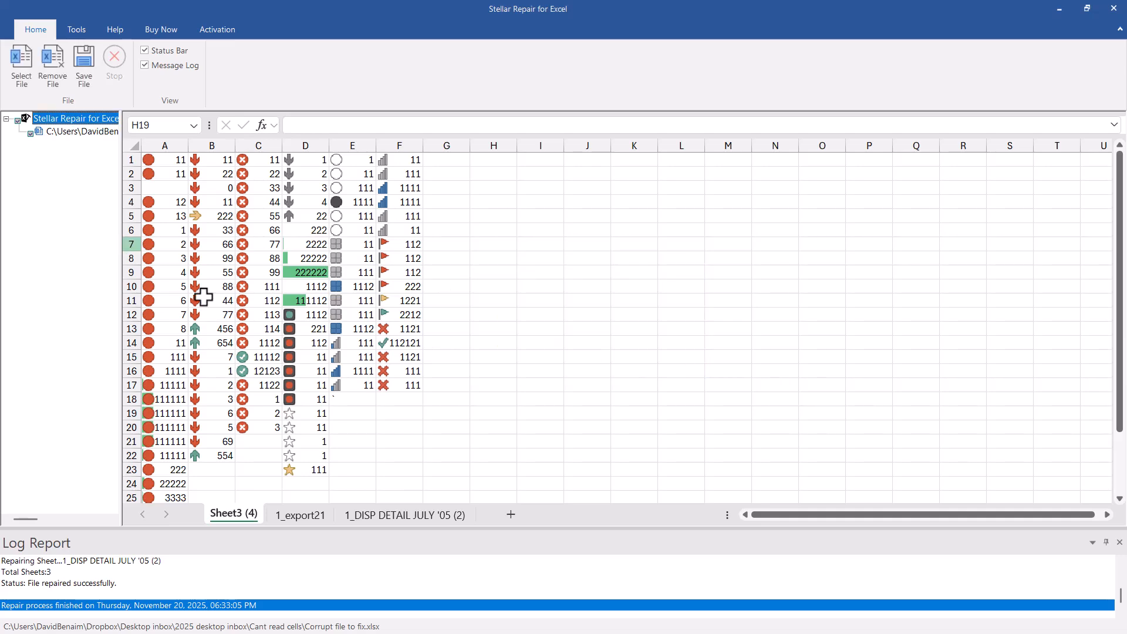
Preview the repaired sheets 1_export21, 1_DISP DETAIL JULY '05 (2) and Sheet3 (4), and read through the repair log report.
{"action": "left_click", "coordinate": [297, 516]}
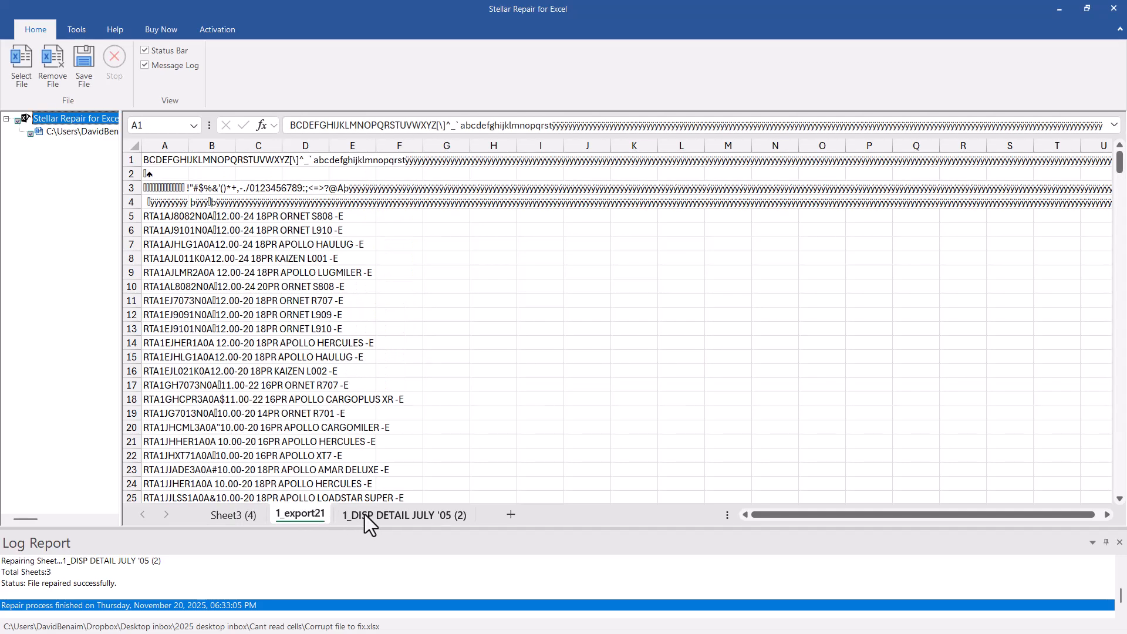
{"action": "left_click", "coordinate": [367, 517]}
{"action": "left_click", "coordinate": [218, 515]}
{"action": "scroll", "coordinate": [83, 596], "scroll_direction": "down", "scroll_amount": 1}
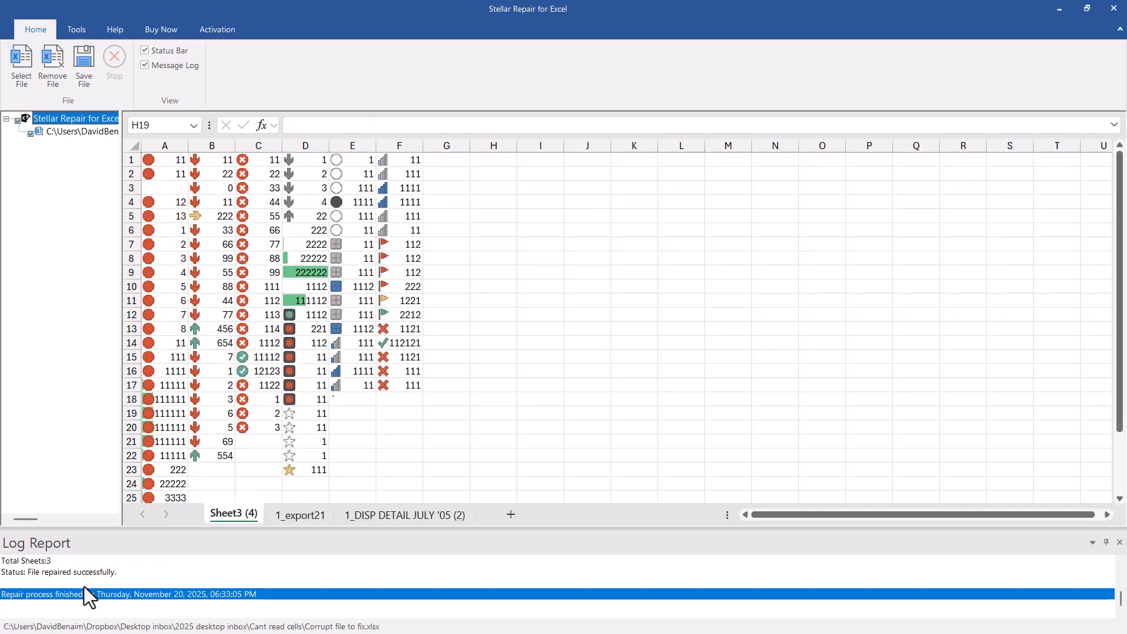
{"action": "scroll", "coordinate": [82, 592], "scroll_direction": "up", "scroll_amount": 1}
{"action": "scroll", "coordinate": [85, 596], "scroll_direction": "up", "scroll_amount": 3}
{"action": "scroll", "coordinate": [88, 595], "scroll_direction": "down", "scroll_amount": 2}
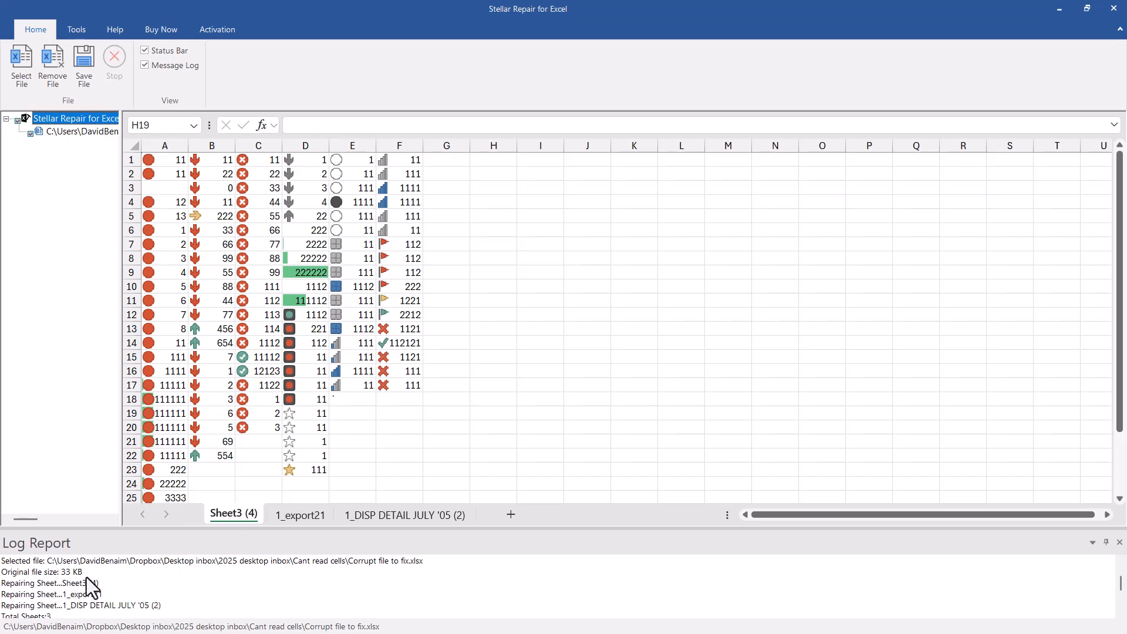
{"action": "scroll", "coordinate": [88, 595], "scroll_direction": "up", "scroll_amount": 2}
Save the repaired workbook to the default location and open its containing folder.
{"action": "left_click", "coordinate": [84, 62]}
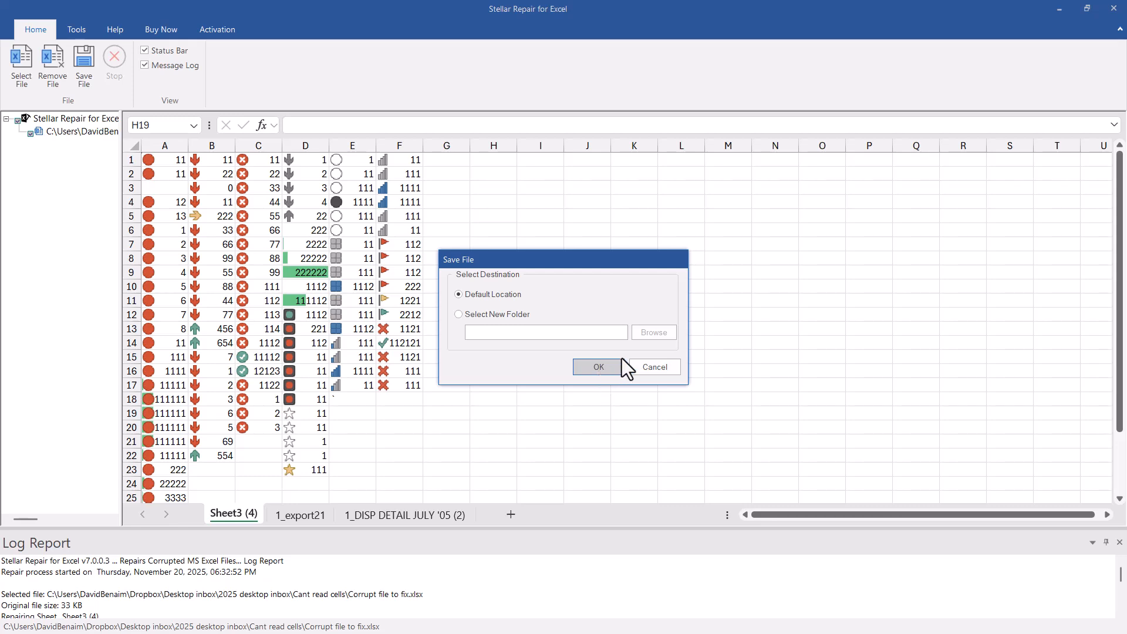
{"action": "left_click", "coordinate": [515, 316]}
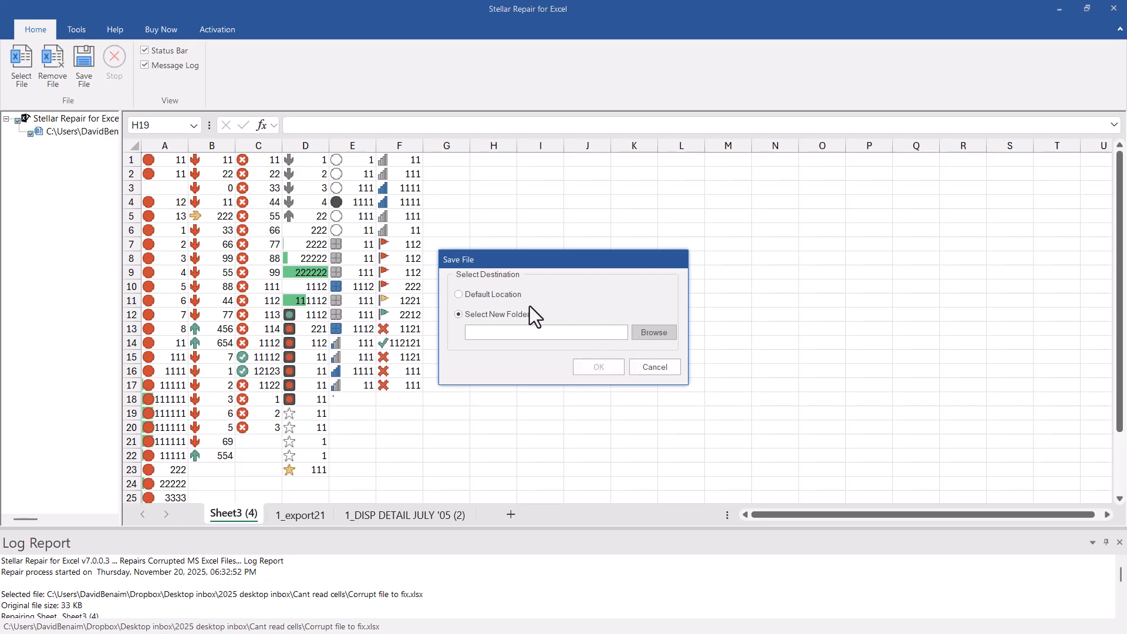
{"action": "left_click", "coordinate": [514, 298]}
{"action": "left_click", "coordinate": [598, 367]}
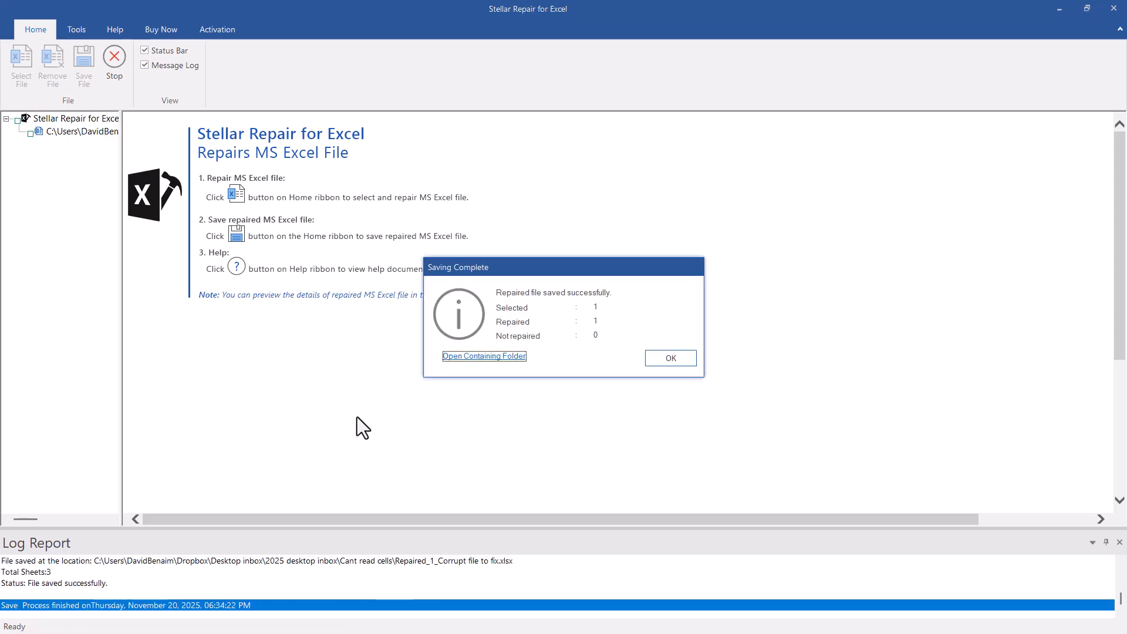
{"action": "left_click", "coordinate": [490, 357]}
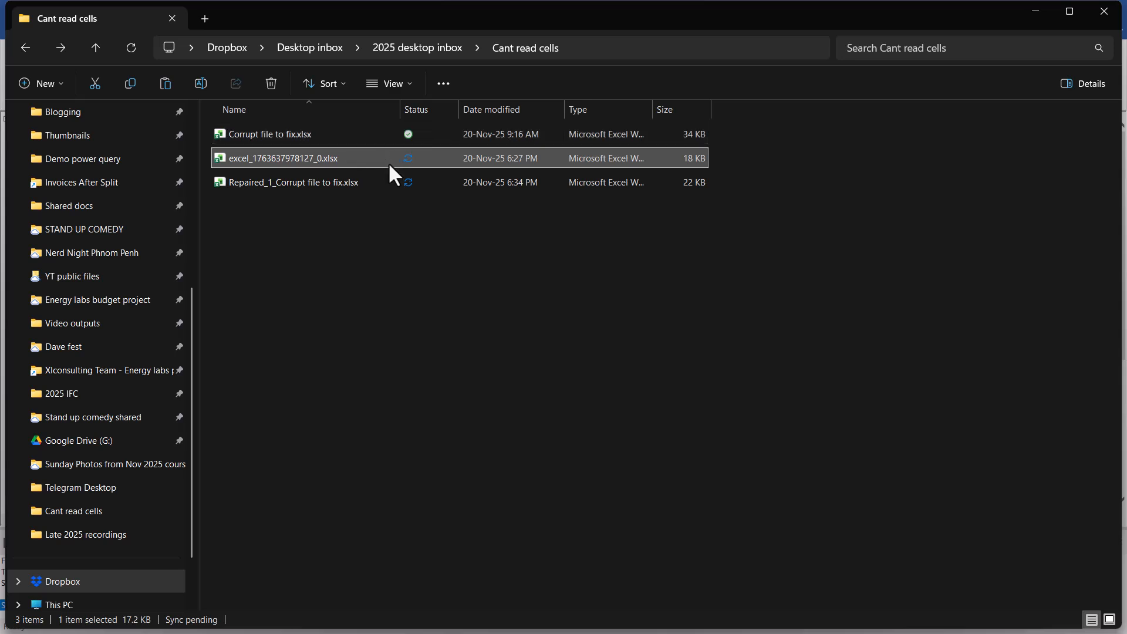
Open Repaired_1_Corrupt file to fix.xlsx in Excel and inspect the data on 1_export21 and 1_DISP DETAIL JULY '05 (2).
{"action": "left_click", "coordinate": [346, 198]}
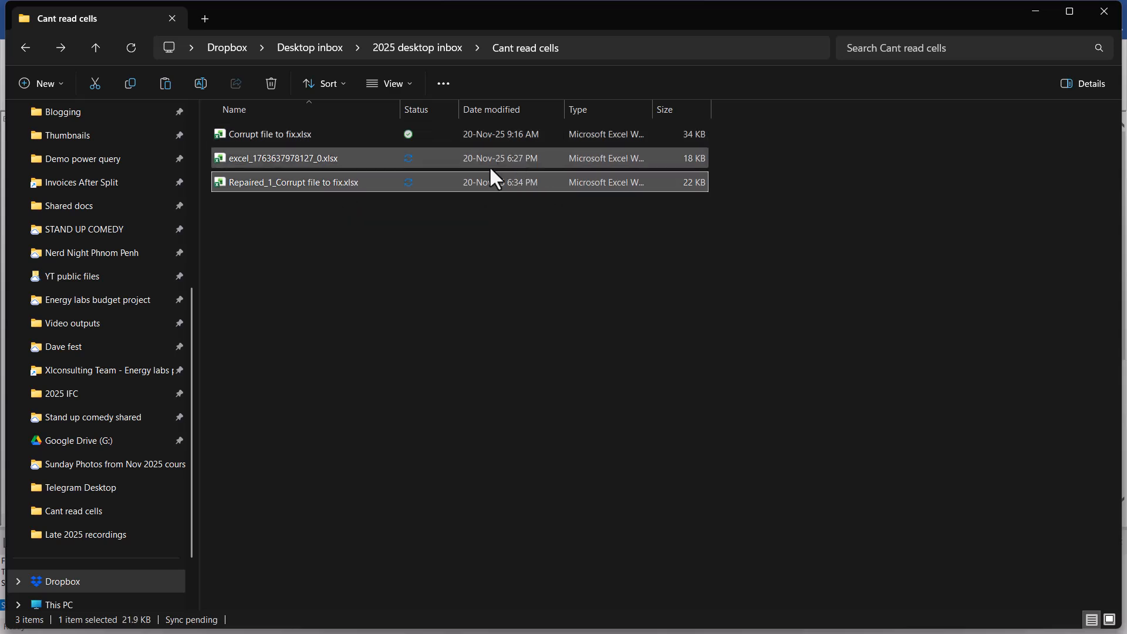
{"action": "double_click", "coordinate": [295, 183]}
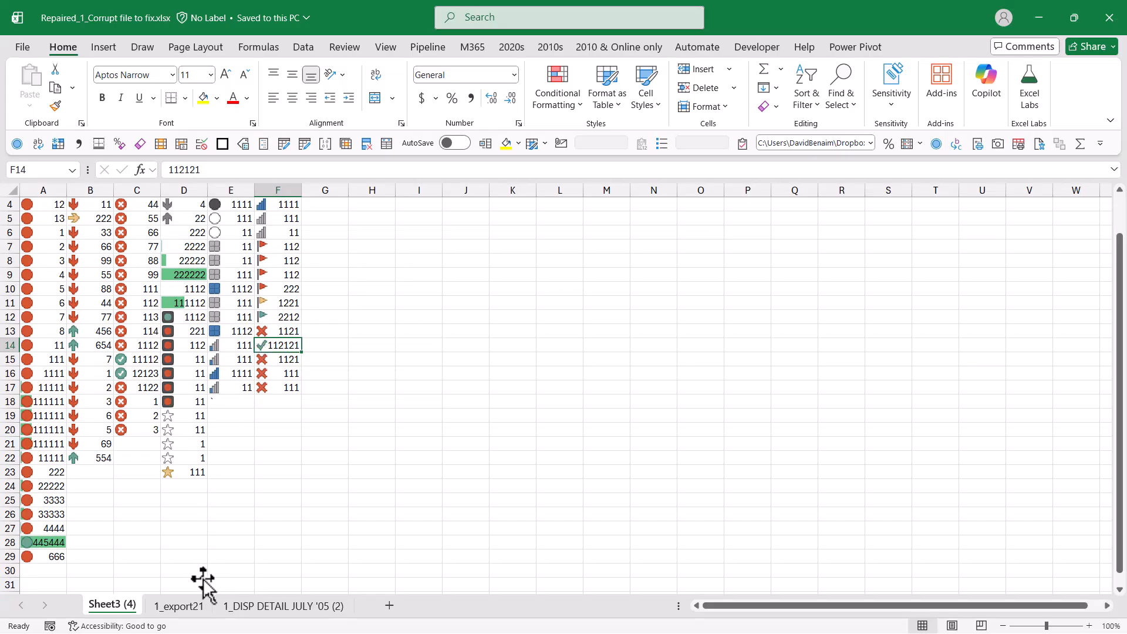
{"action": "left_click", "coordinate": [179, 606]}
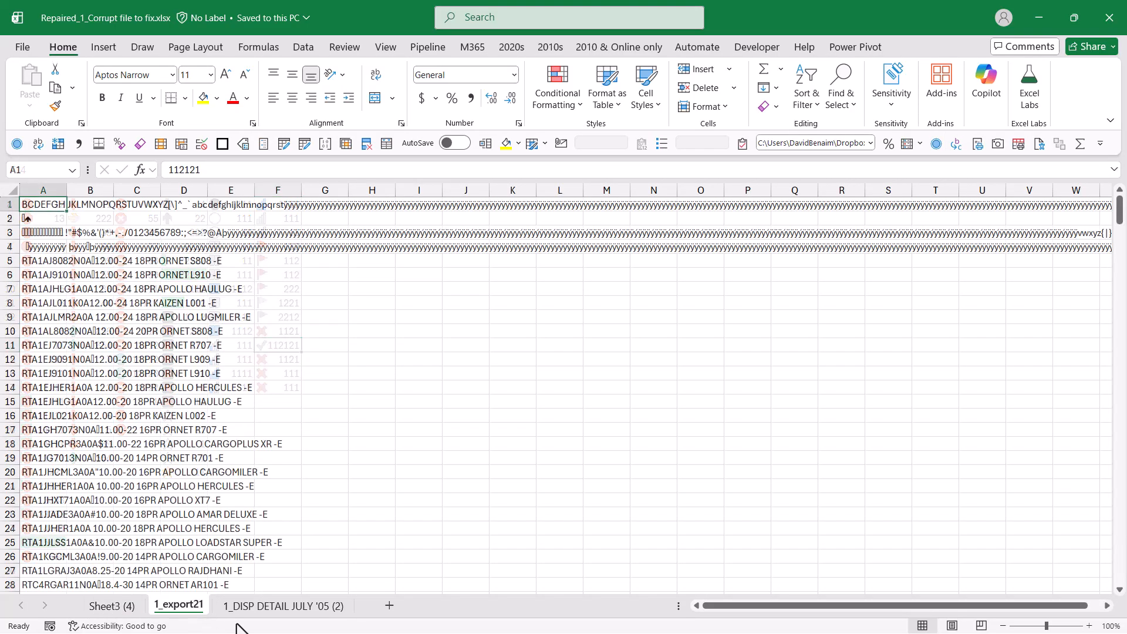
{"action": "left_click", "coordinate": [264, 607]}
{"action": "left_click", "coordinate": [365, 359]}
{"action": "left_click", "coordinate": [528, 276]}
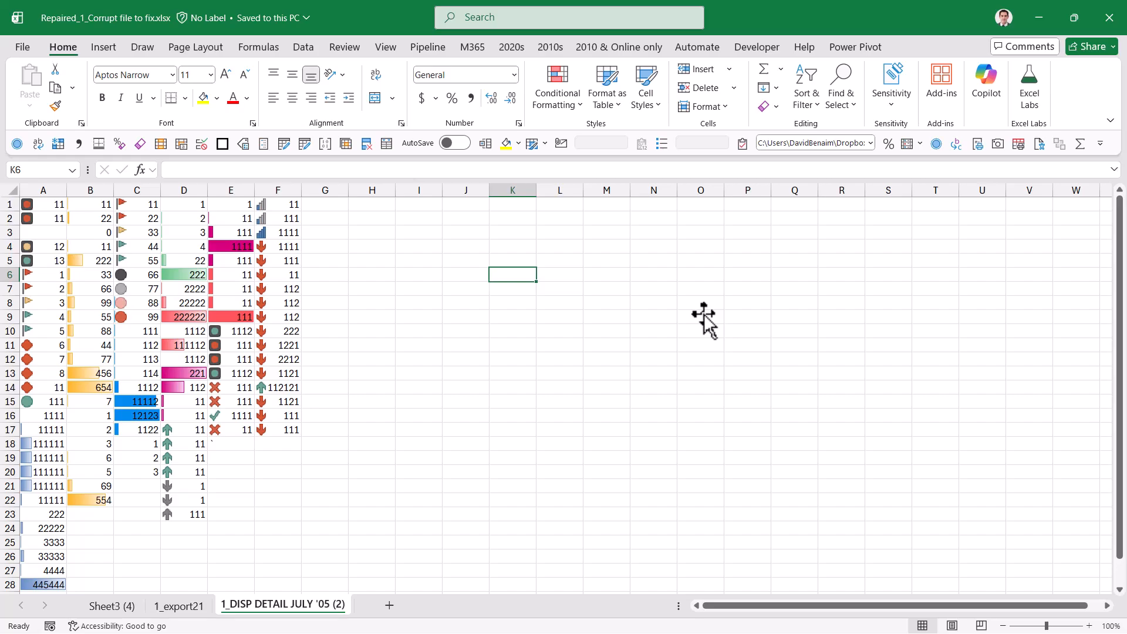
Switch to the browser's Stellar repair workspace, review the Free and Premium plan limits and price, and dismiss the upgrade offer.
{"action": "key", "text": "alt+Tab"}
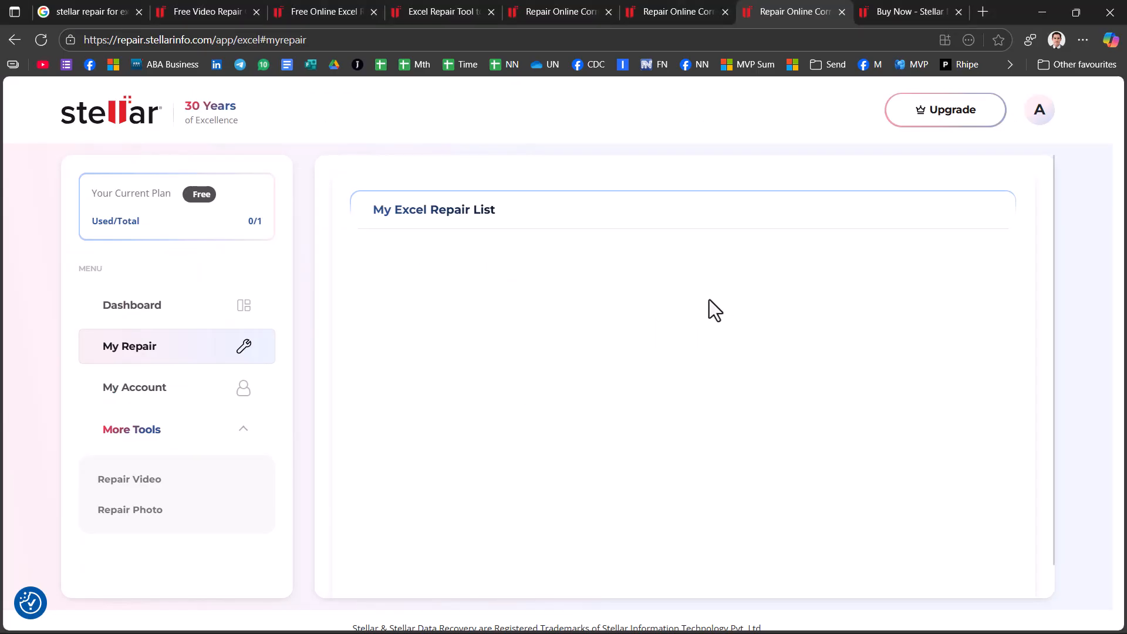
{"action": "left_click", "coordinate": [930, 111]}
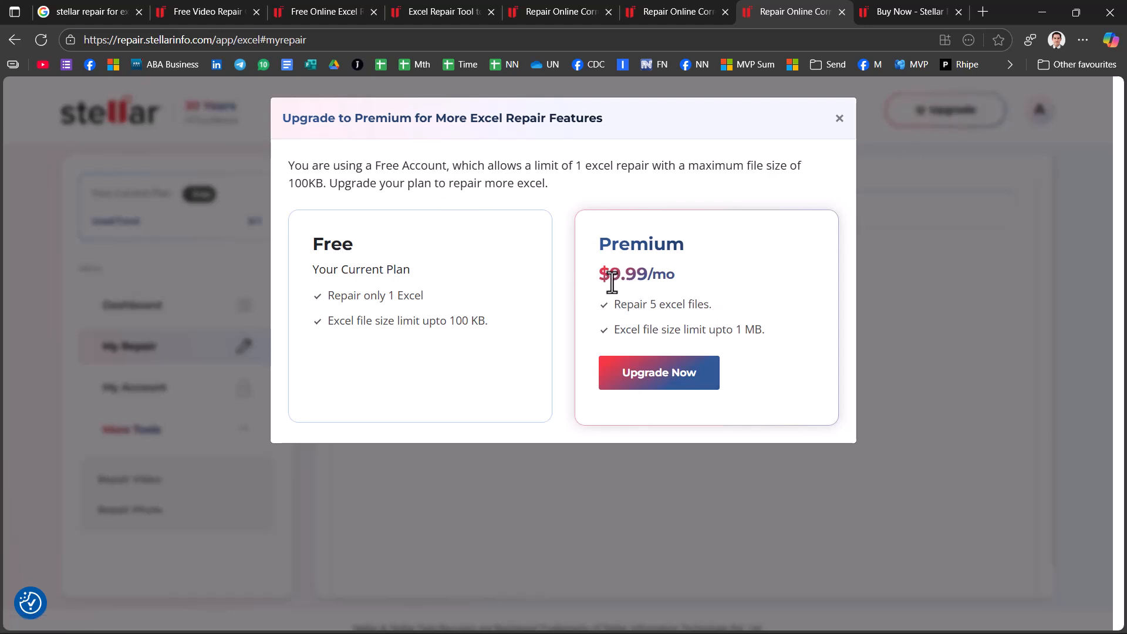
{"action": "left_click_drag", "start_coordinate": [612, 279], "coordinate": [784, 346]}
{"action": "left_click", "coordinate": [839, 118]}
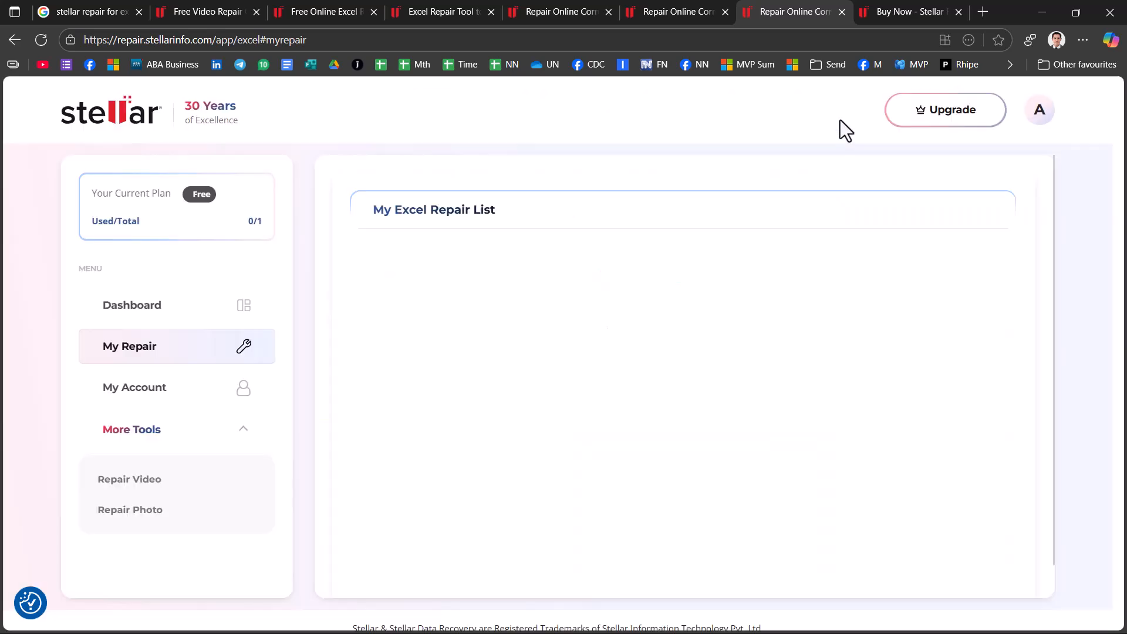
Examine the Stellar Repair for Excel purchase page, comparing the prices and features of its three editions.
{"action": "left_click", "coordinate": [906, 7]}
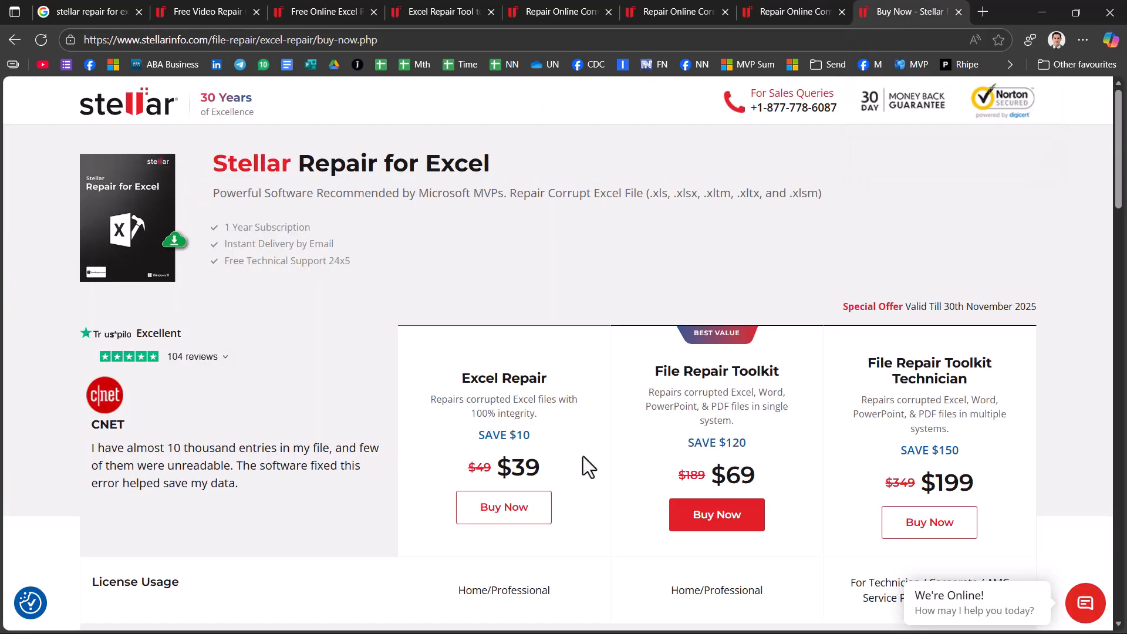
{"action": "double_click", "coordinate": [537, 470]}
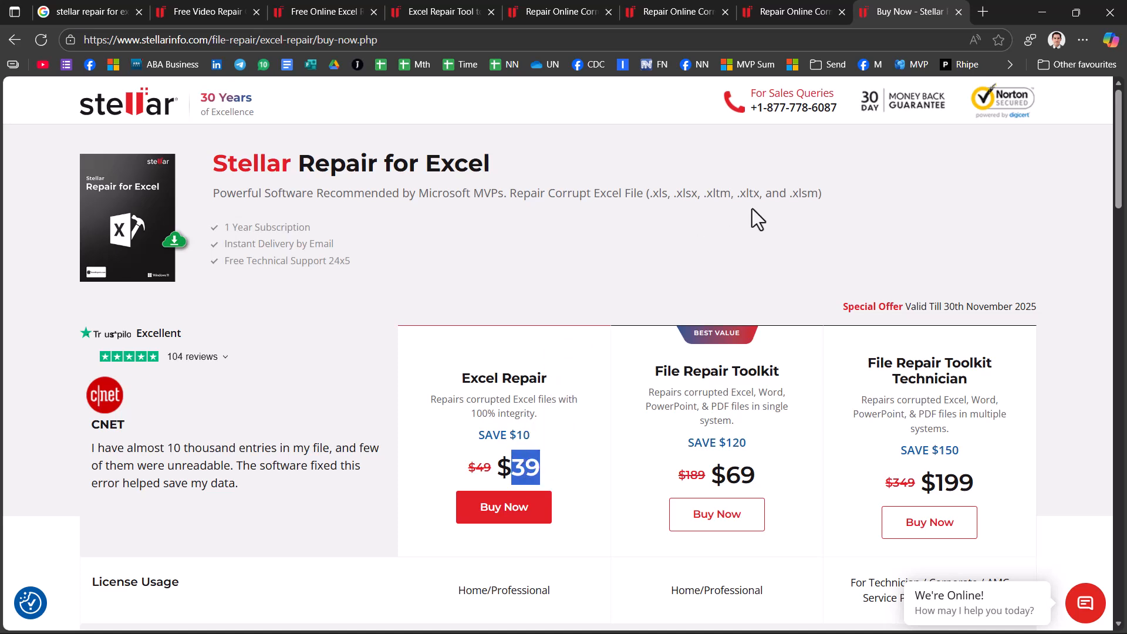
{"action": "left_click", "coordinate": [546, 414]}
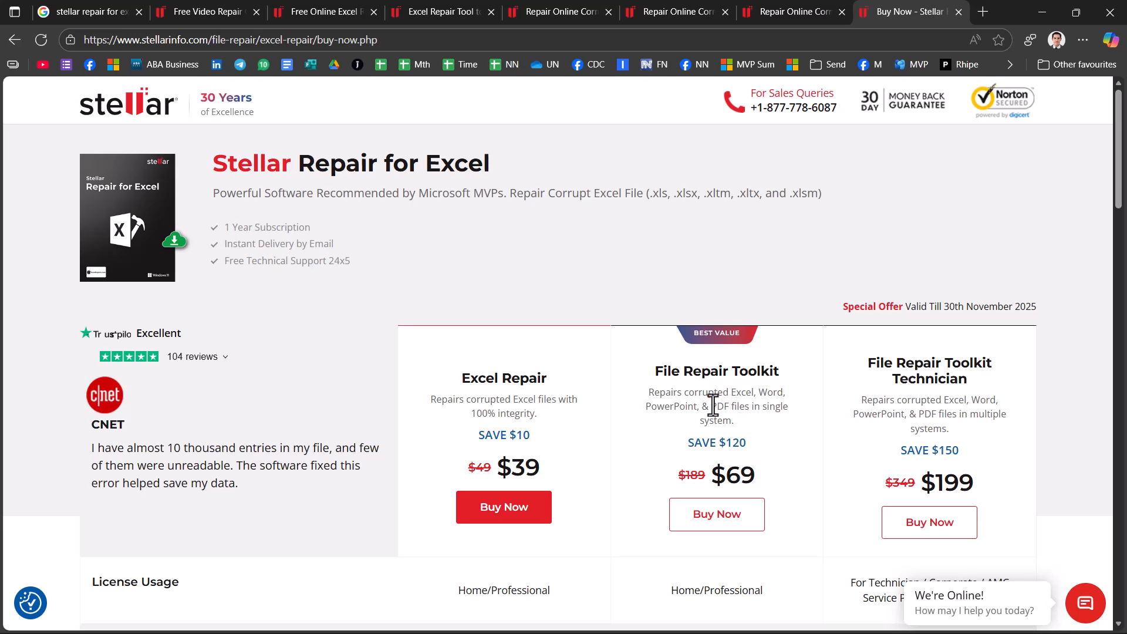
{"action": "scroll", "coordinate": [946, 386], "scroll_direction": "down", "scroll_amount": 4}
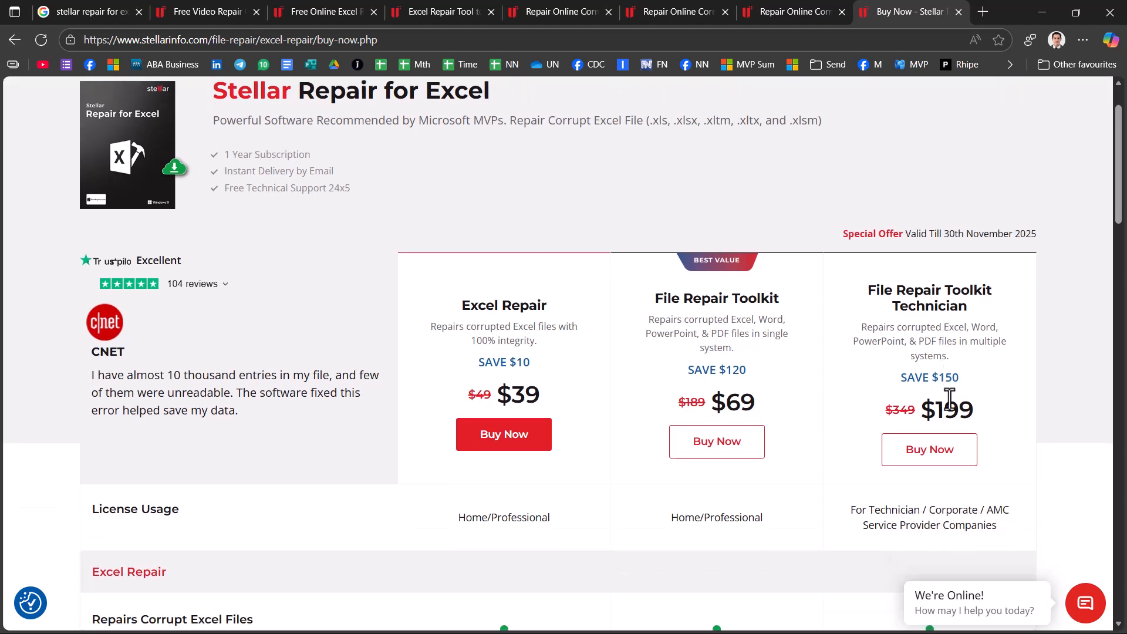
{"action": "scroll", "coordinate": [946, 351], "scroll_direction": "down", "scroll_amount": 5}
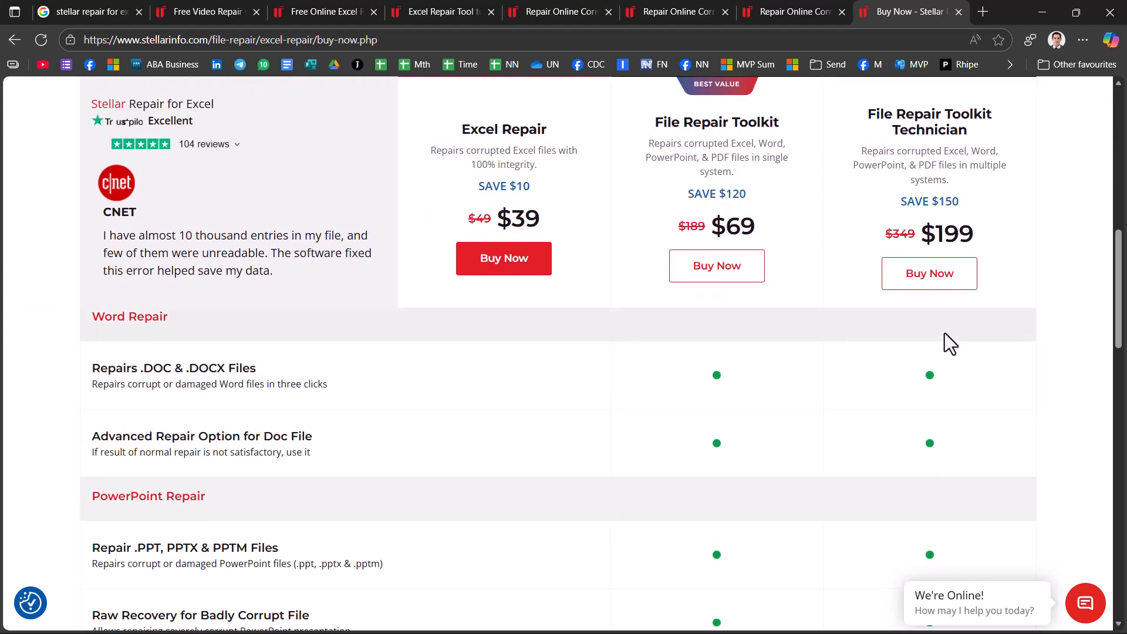
{"action": "scroll", "coordinate": [945, 333], "scroll_direction": "up", "scroll_amount": 10}
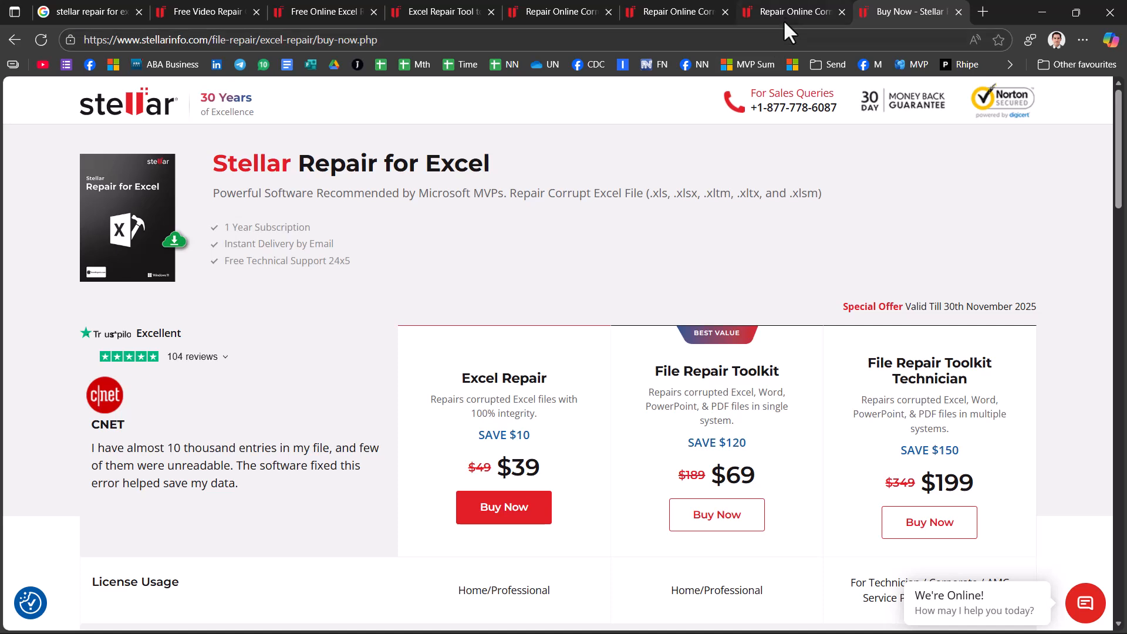